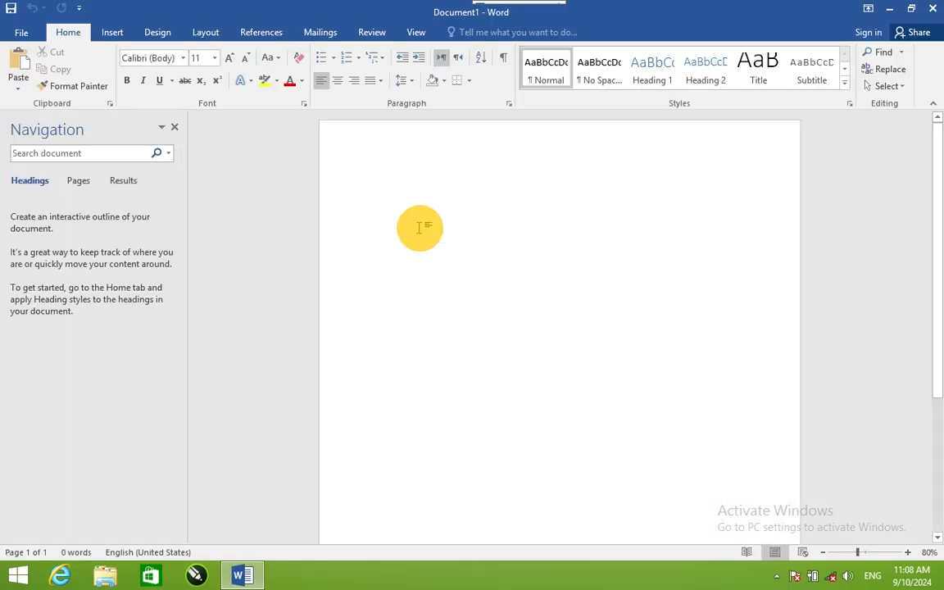
Step: Close the Navigation pane and open the recent Winword document stored on drive D
left_click(175, 129)
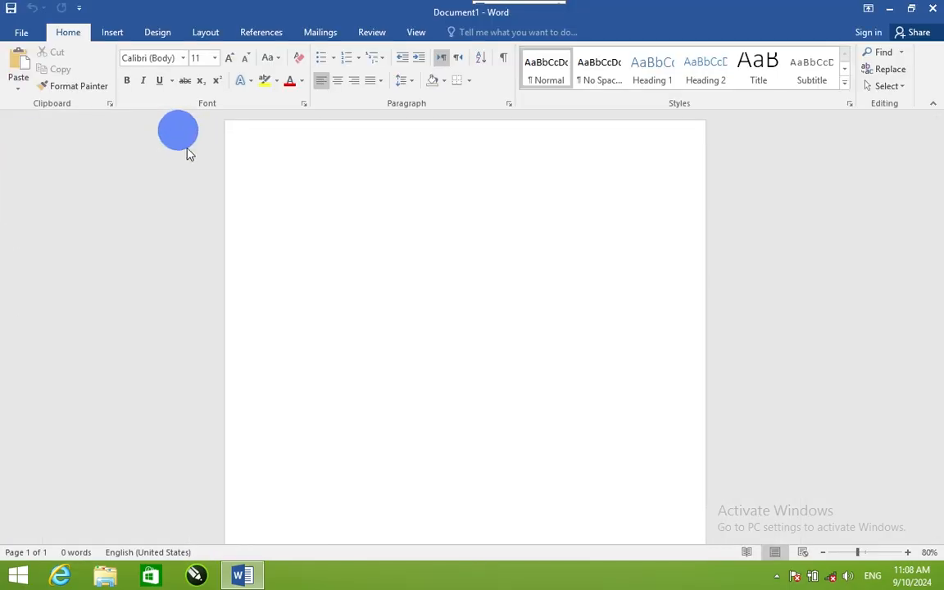
left_click(23, 32)
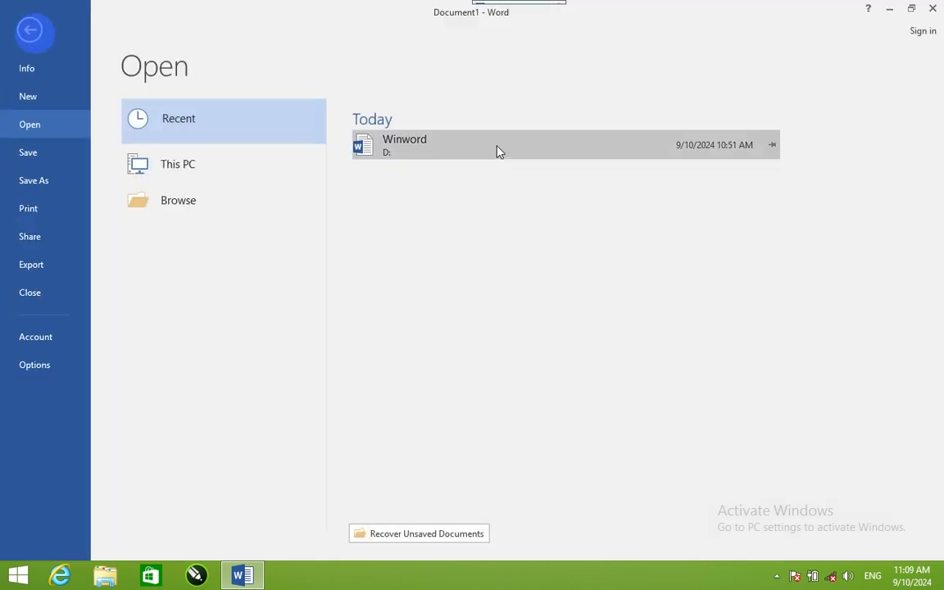
left_click(498, 147)
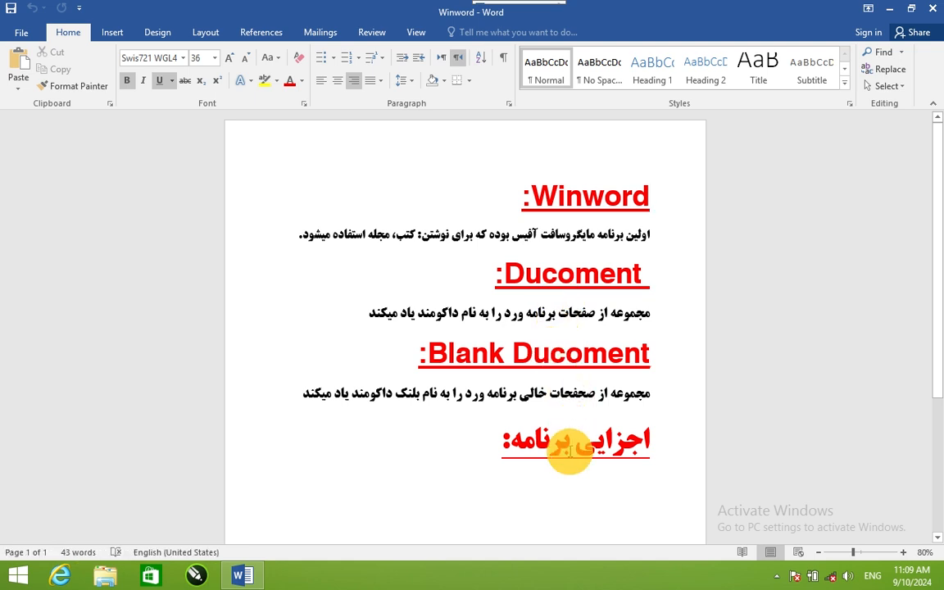
left_click_drag(498, 443, 671, 441)
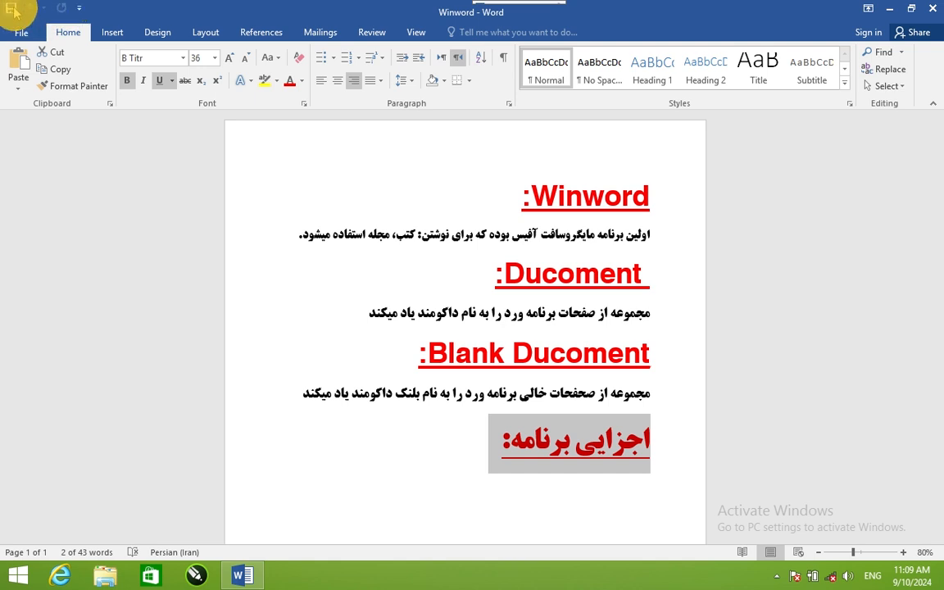
left_click(67, 37)
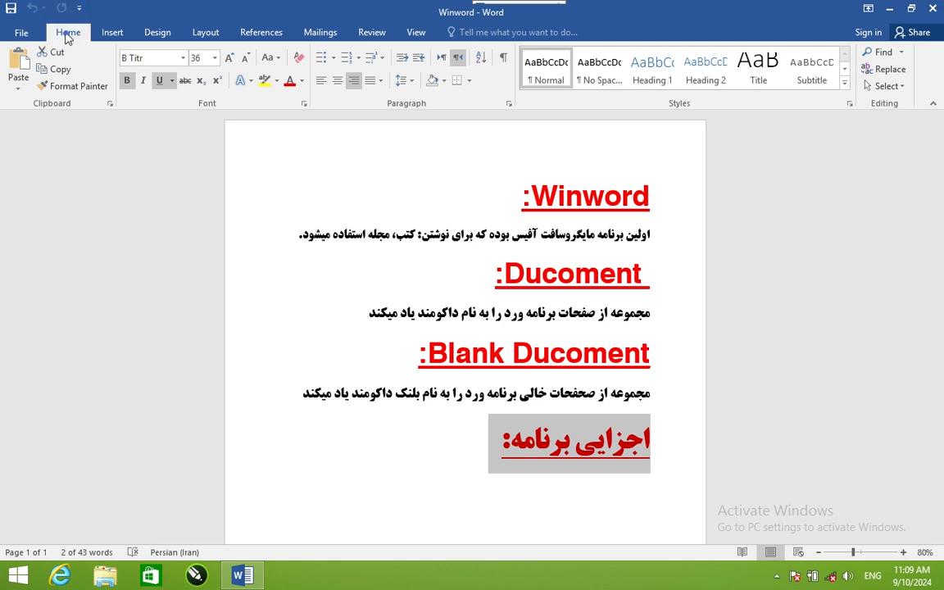
left_click(112, 35)
left_click(157, 36)
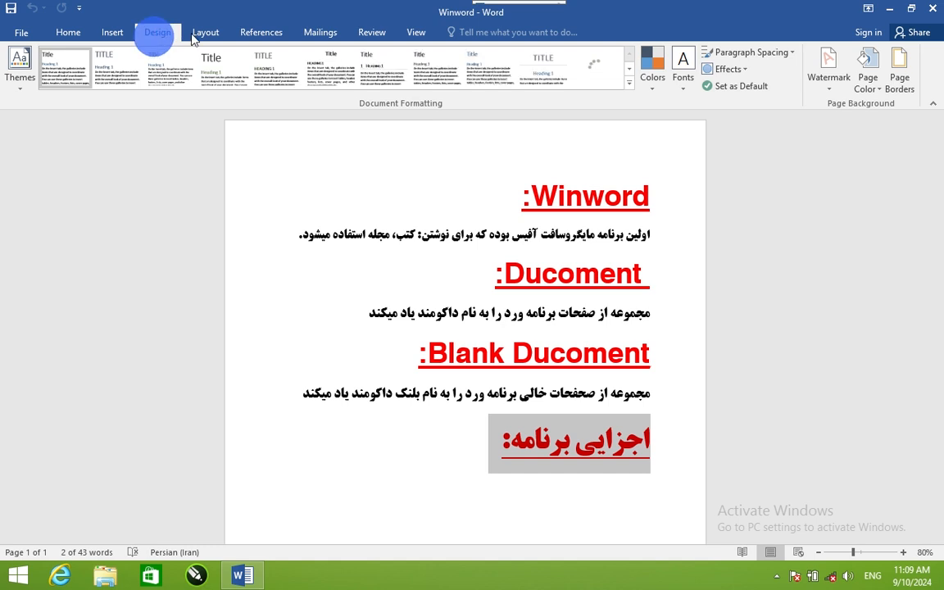
left_click(199, 35)
left_click(69, 33)
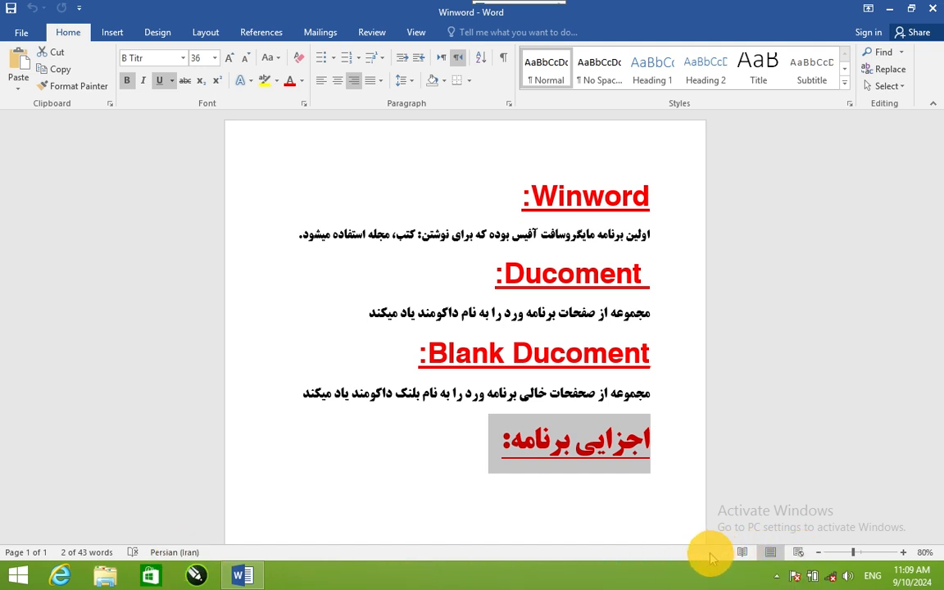
left_click(418, 34)
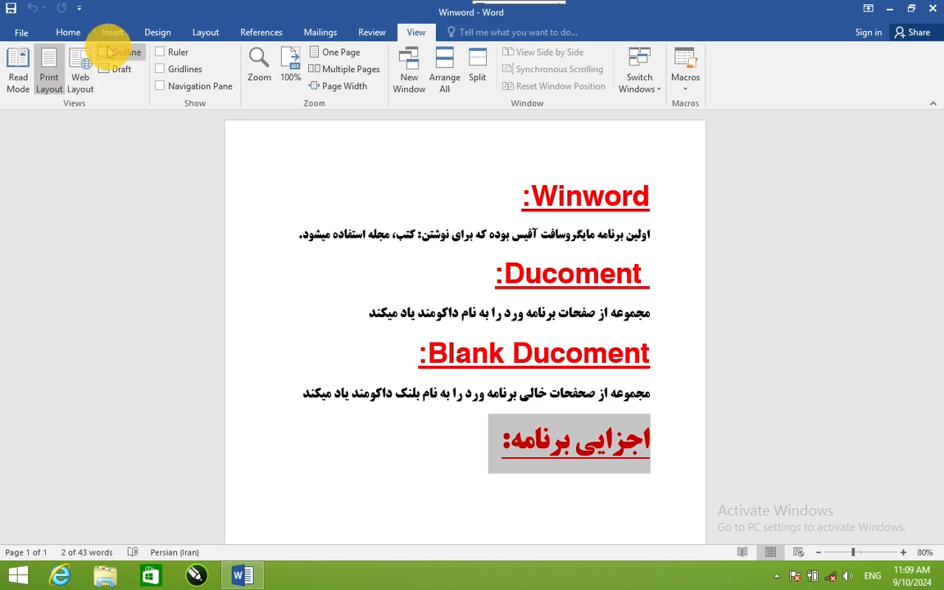
left_click(68, 32)
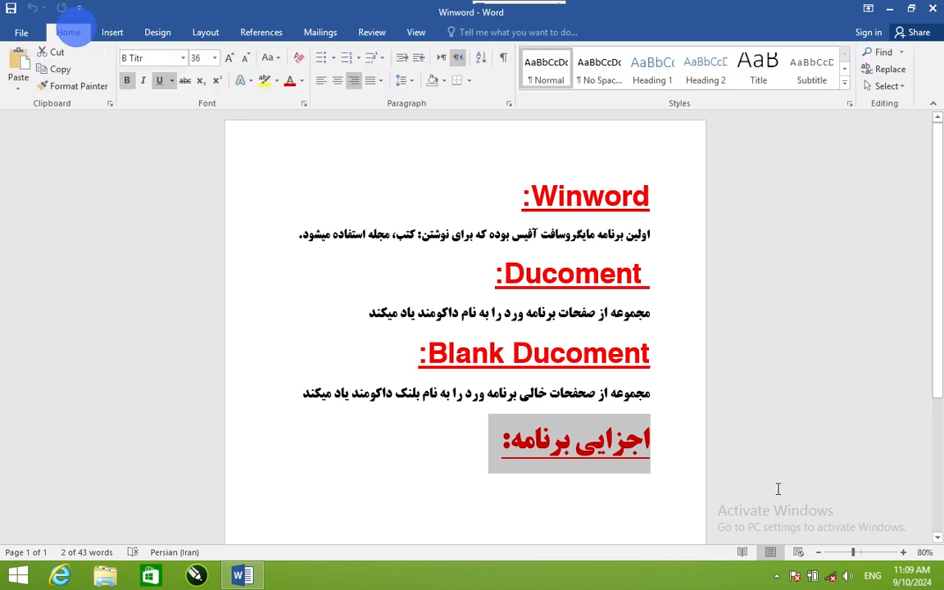
Step: Replace the document's entire text with sample paragraphs generated by the =rand() function
mouse_move(857, 551)
left_mouse_down()
mouse_move(865, 552)
mouse_move(851, 551)
left_mouse_up()
left_click_drag(942, 365, 939, 183)
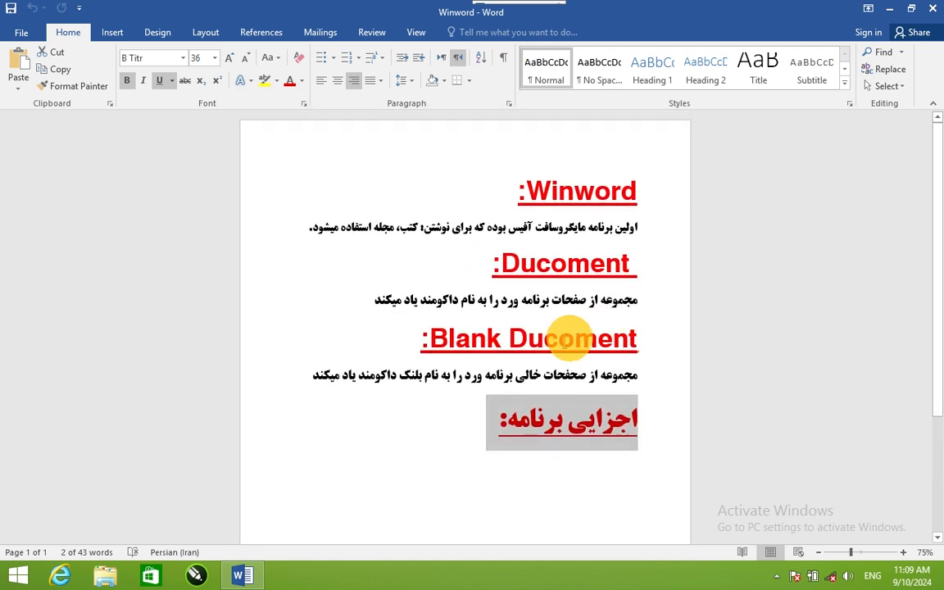
key("ctrl+a")
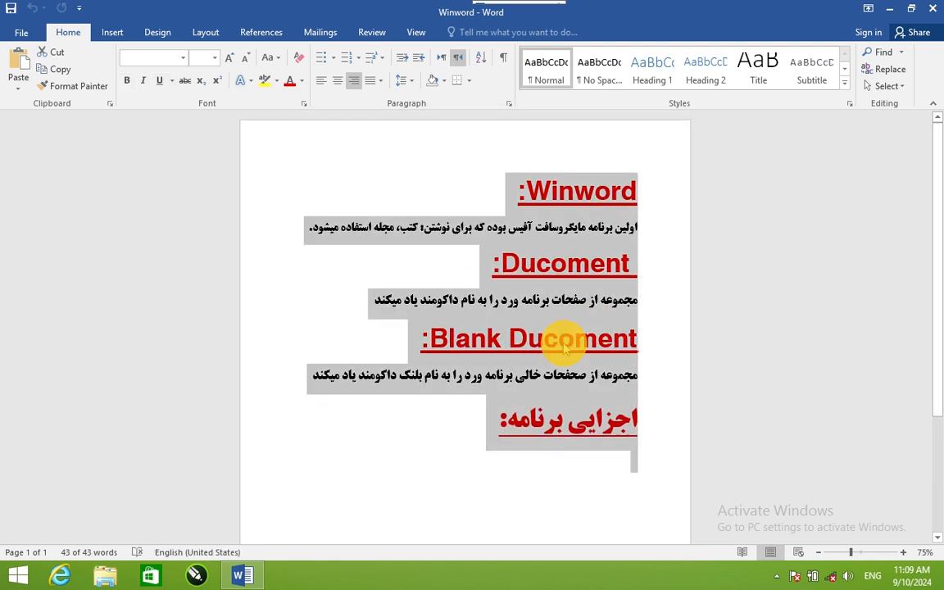
key("Delete")
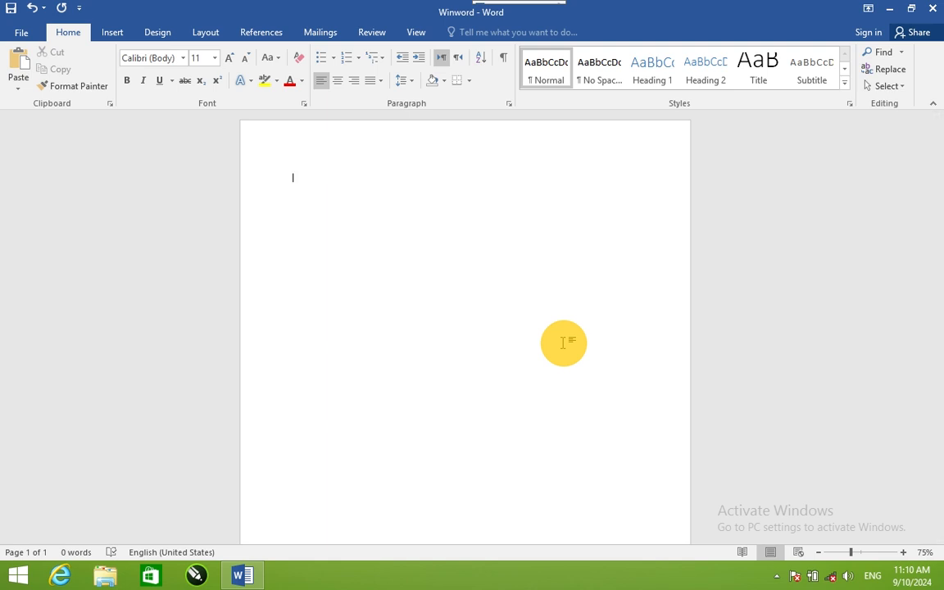
type("=rand(")
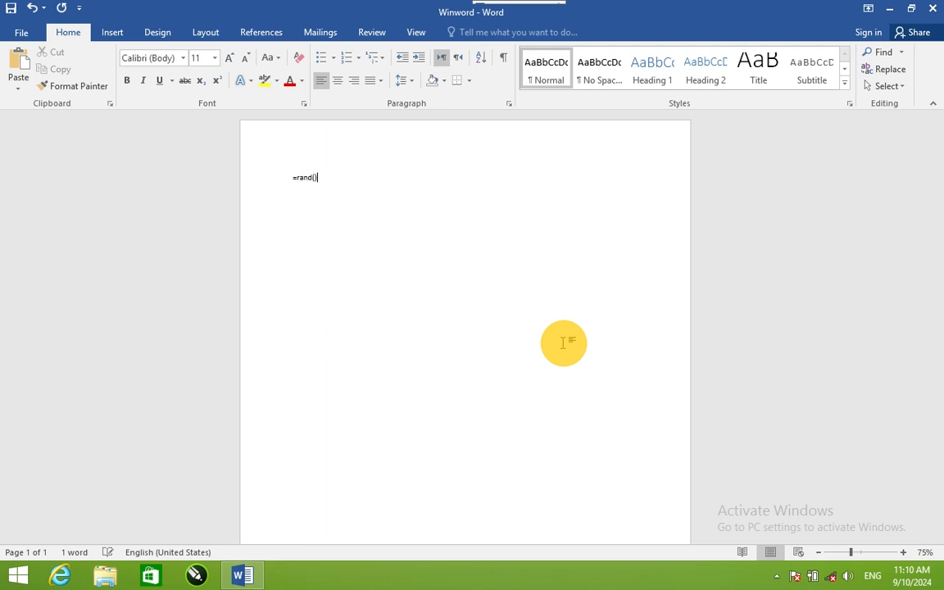
key("Return")
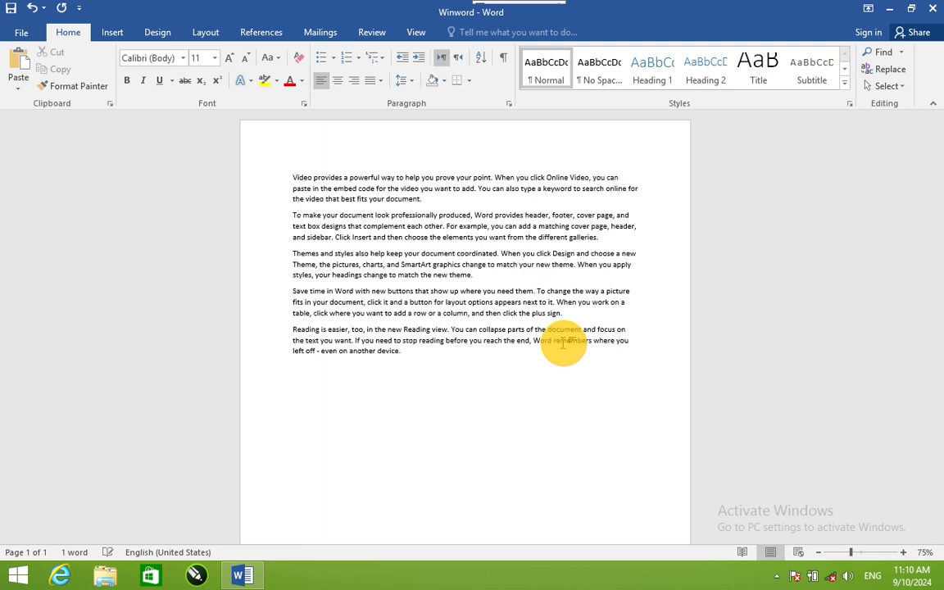
Step: Cut the first paragraph, restore it in place by undoing, and paste a copy below the last paragraph
double_click(285, 174)
key("super+c")
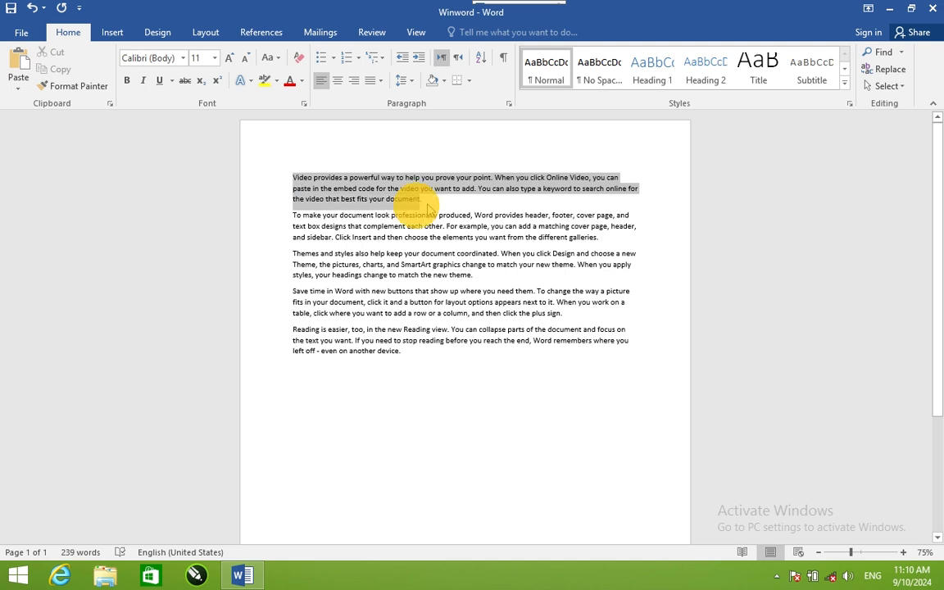
left_click(56, 51)
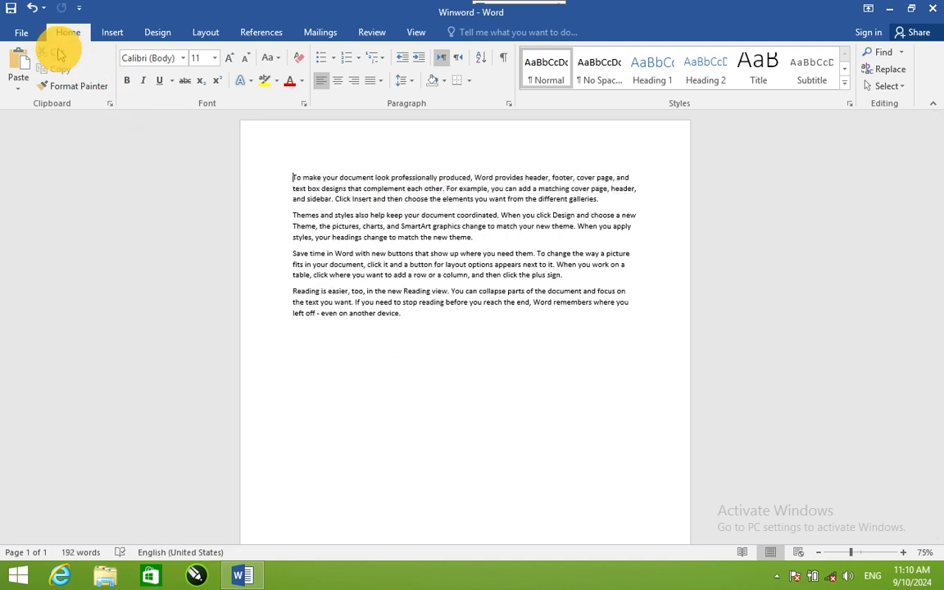
key("ctrl+z")
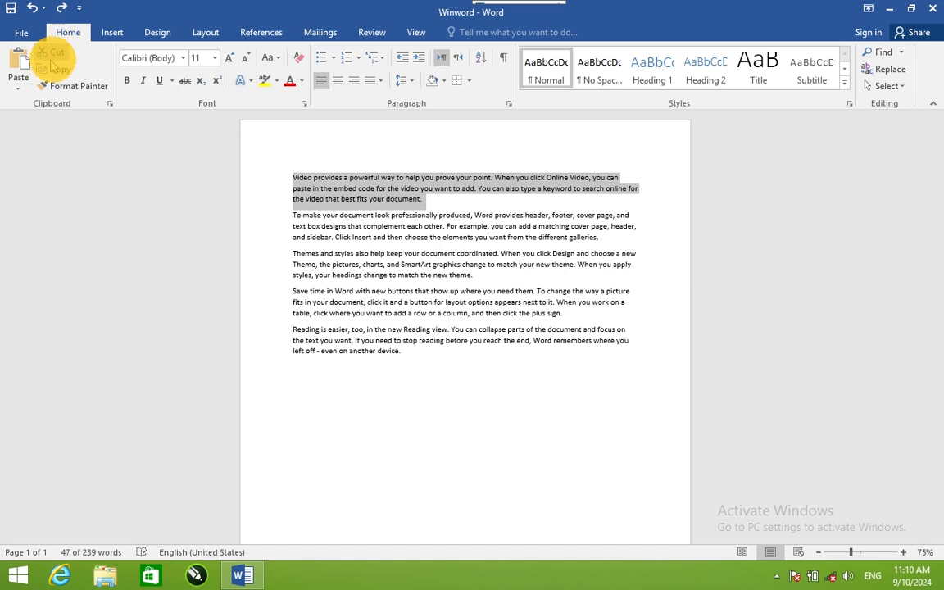
left_click(297, 381)
left_click(18, 61)
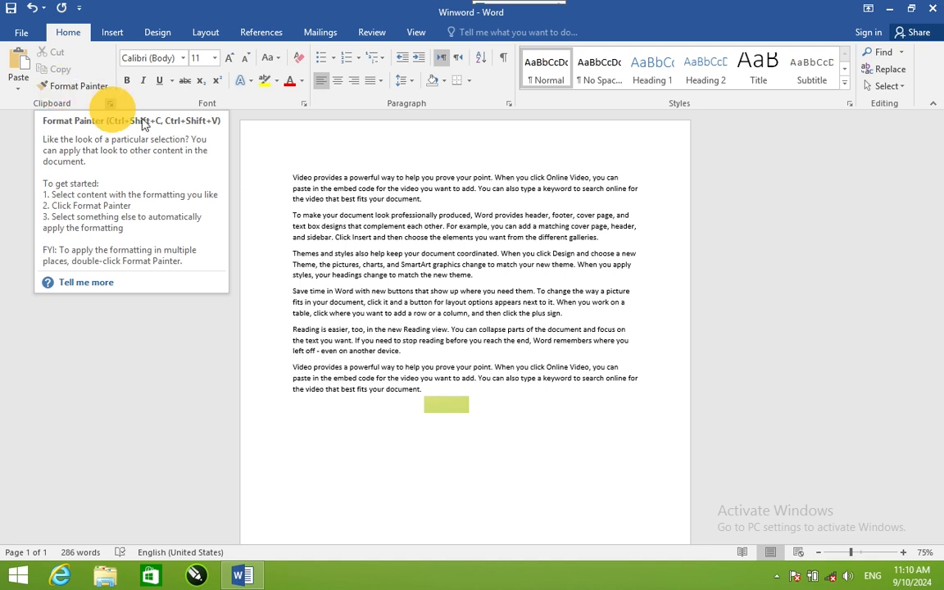
Step: Format the first paragraph as bold, 14 pt, red text
triple_click(293, 178)
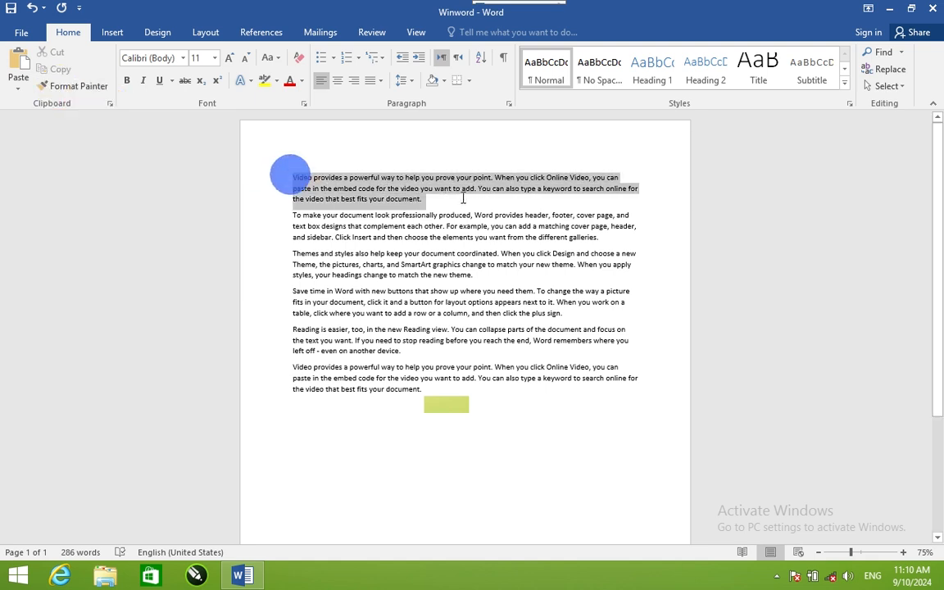
left_click(128, 81)
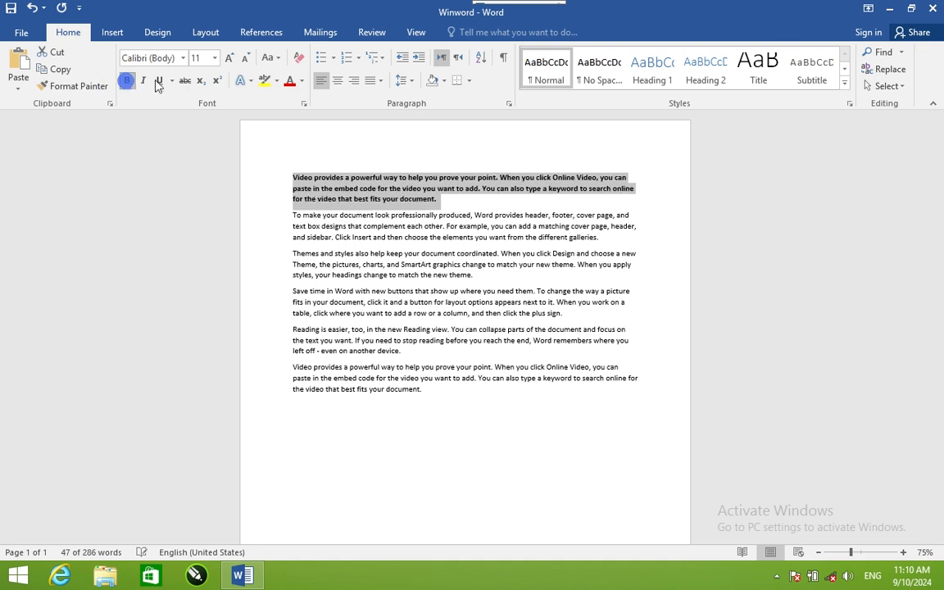
left_click(229, 57)
left_click(229, 58)
left_click(288, 81)
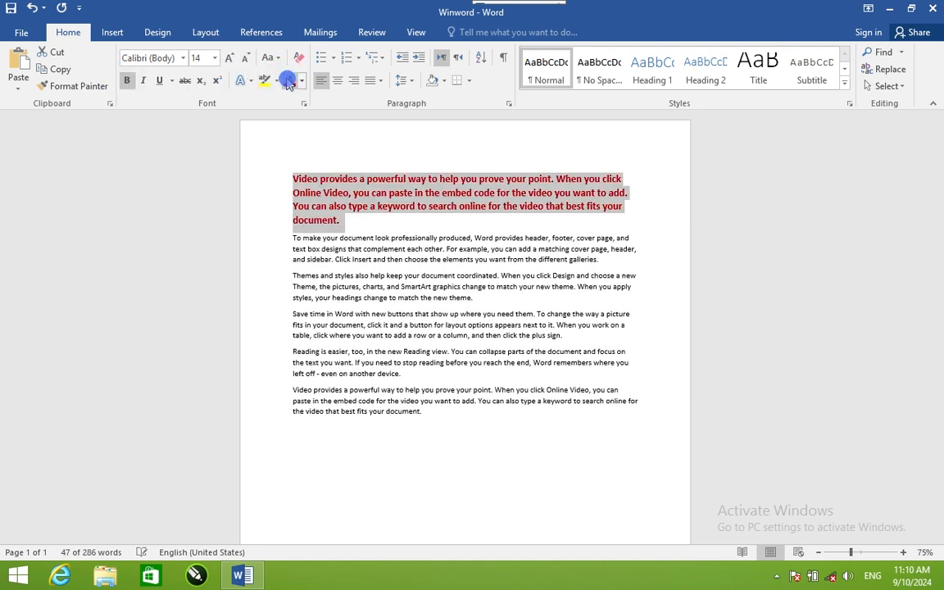
Step: Apply the first paragraph's formatting to all the following paragraphs with Format Painter, and undo it
left_click(402, 195)
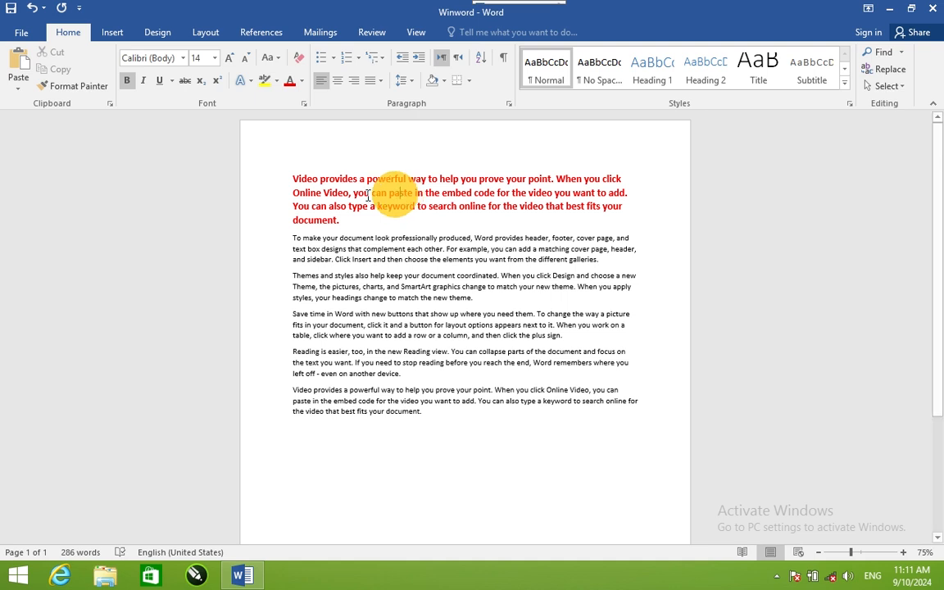
left_click(74, 86)
mouse_move(287, 237)
left_mouse_down()
mouse_move(292, 406)
mouse_move(301, 422)
left_mouse_up()
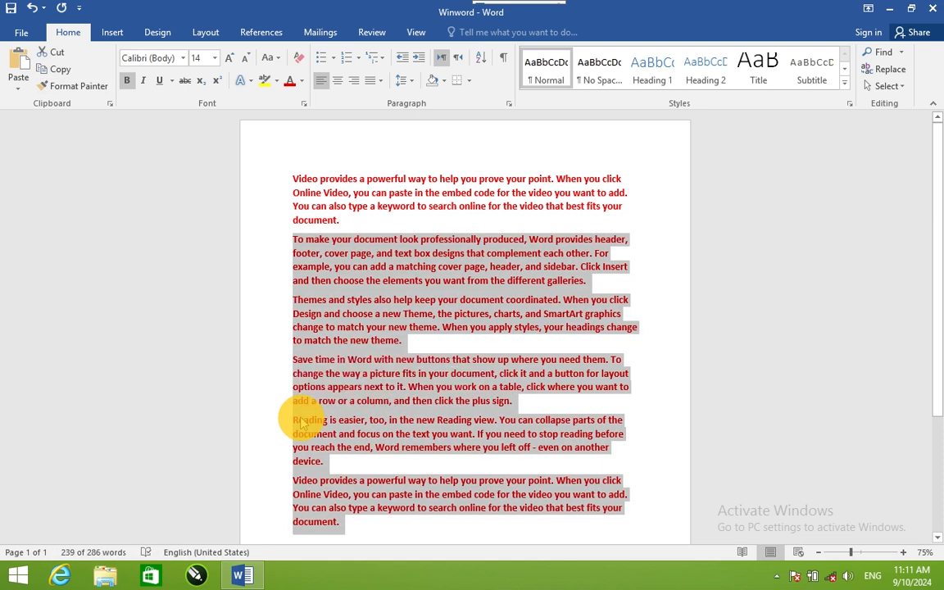
key("ctrl+z")
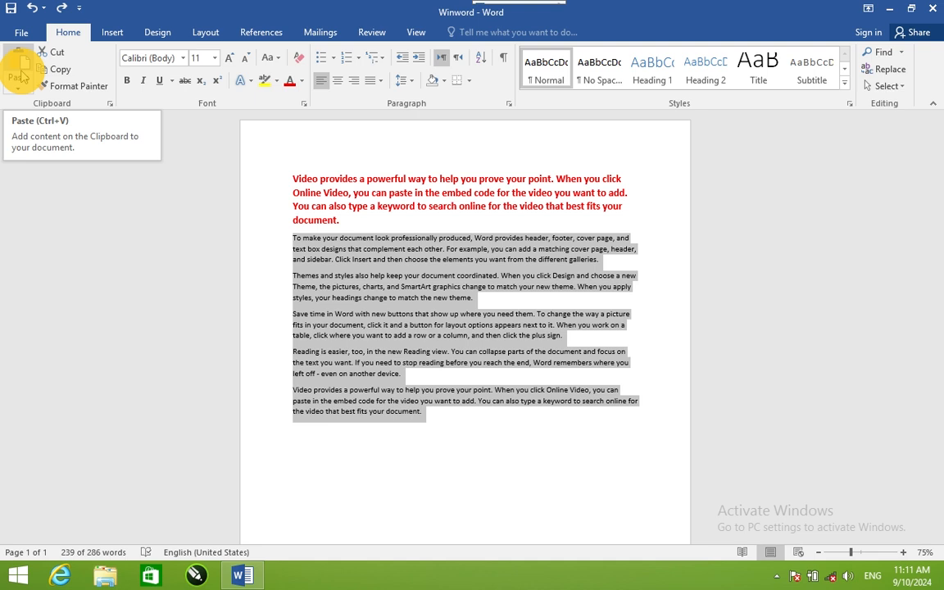
left_click(306, 453)
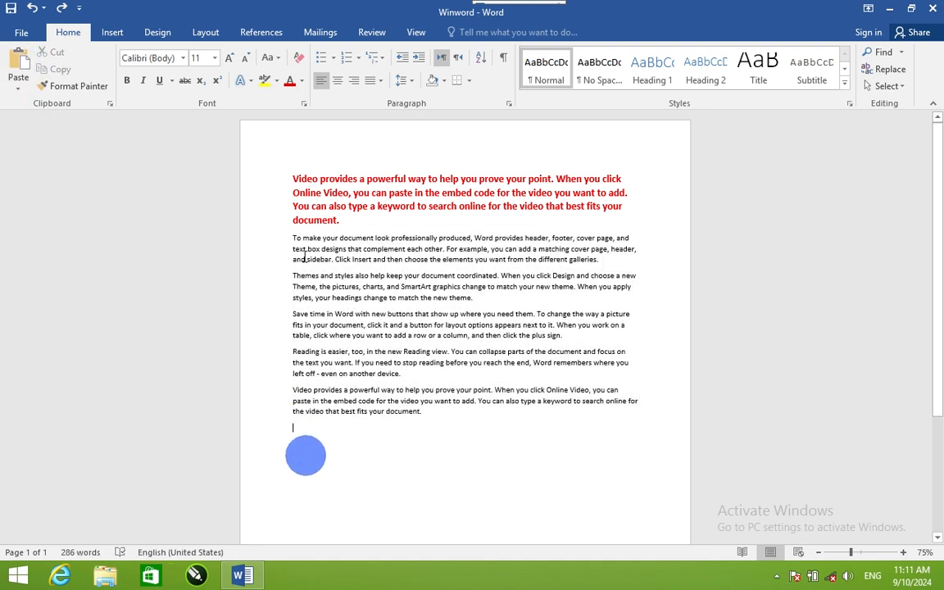
Step: Format the second paragraph, beginning "To make your document look", as bold, 14 pt, red text
left_click_drag(289, 234, 600, 260)
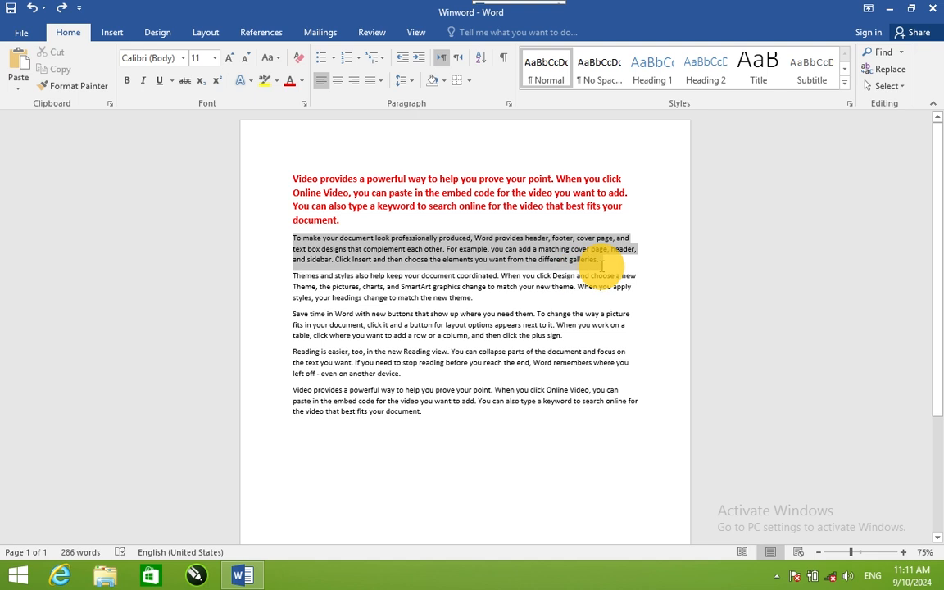
left_click(127, 79)
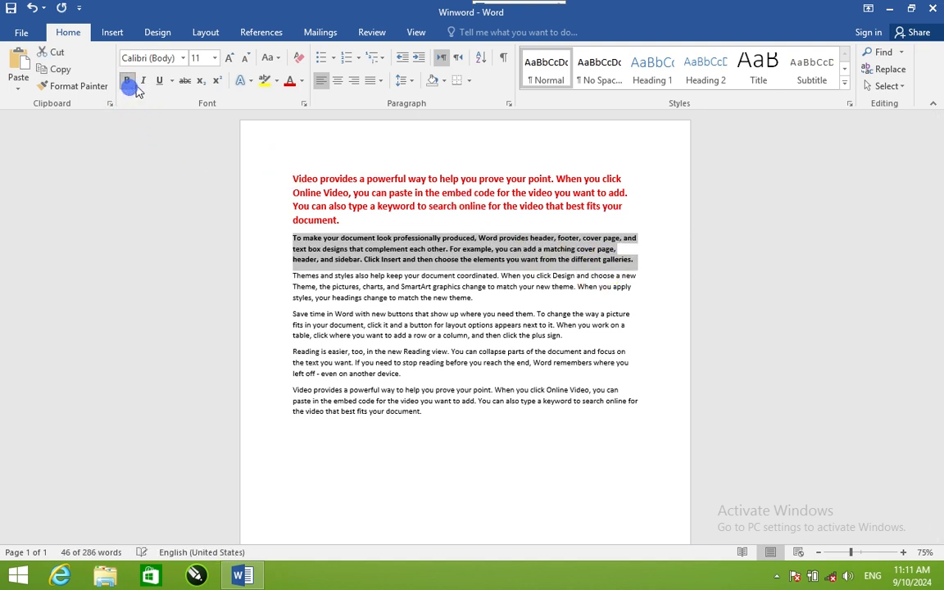
left_click(230, 59)
left_click(231, 59)
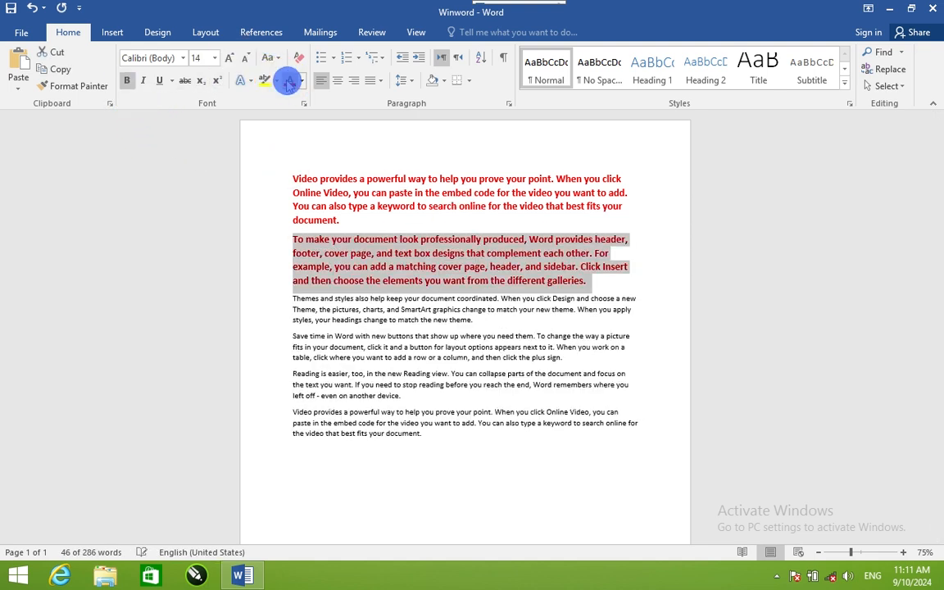
Step: Copy the second paragraph, review the Paste Special formats and the Paste link option for the empty end line, and cancel without pasting
left_click(57, 69)
scroll(356, 369, "down", 3)
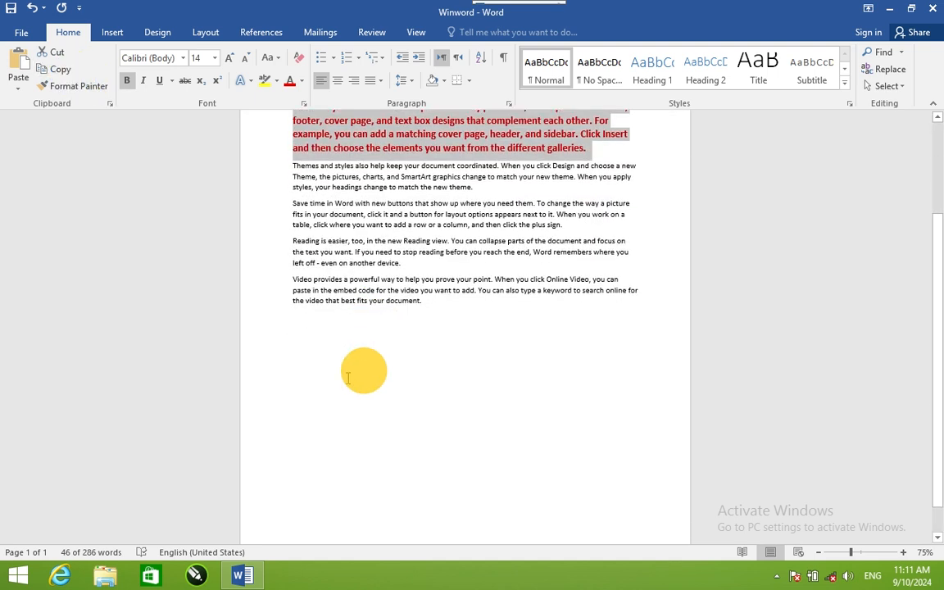
left_click(310, 351)
left_click(18, 82)
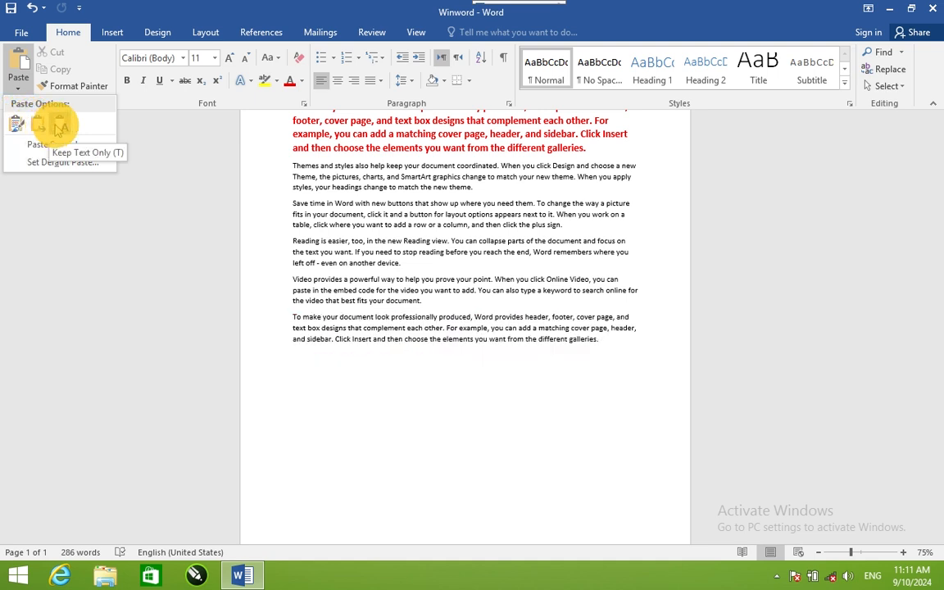
left_click(45, 144)
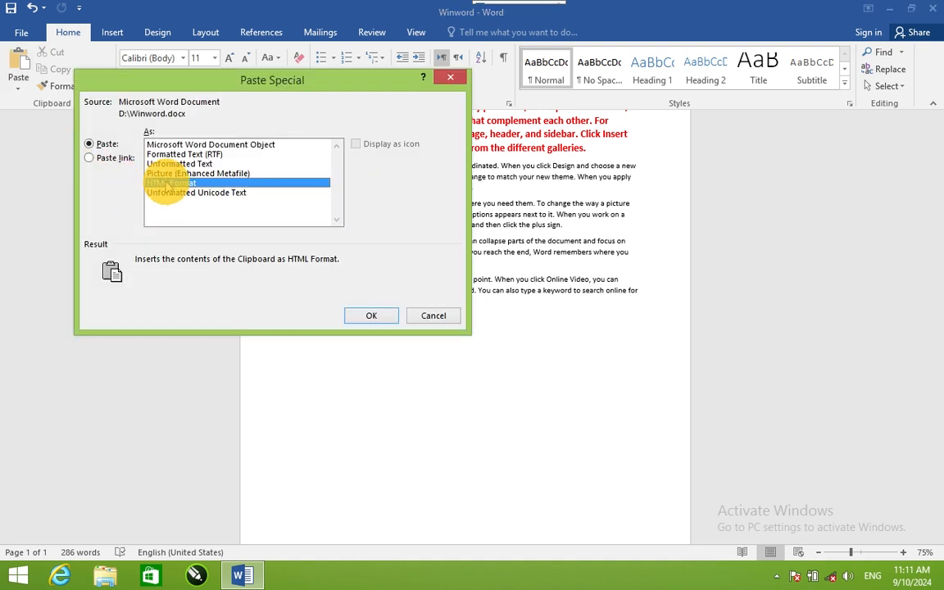
left_click(169, 174)
left_click(171, 166)
left_click(174, 155)
left_click(176, 146)
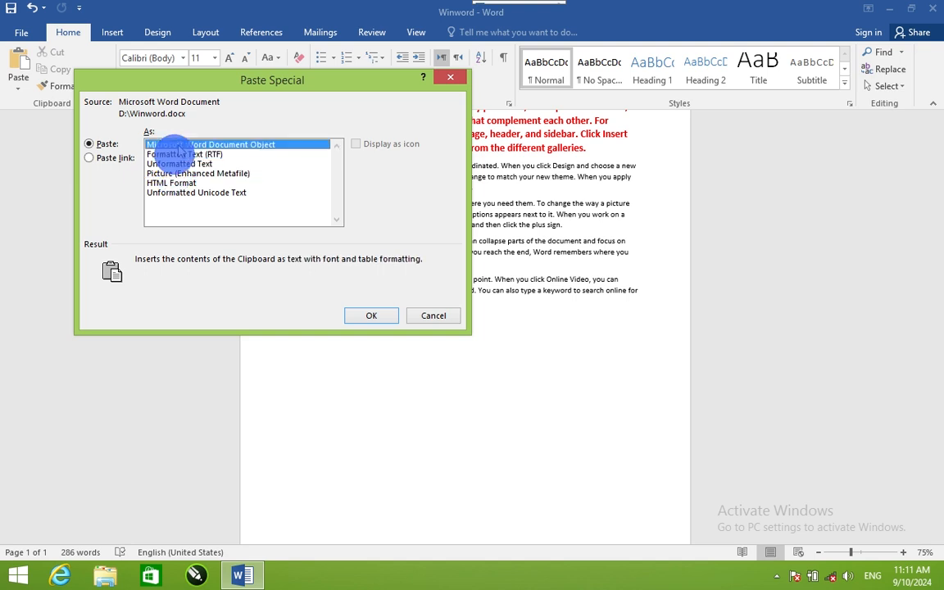
left_click(91, 159)
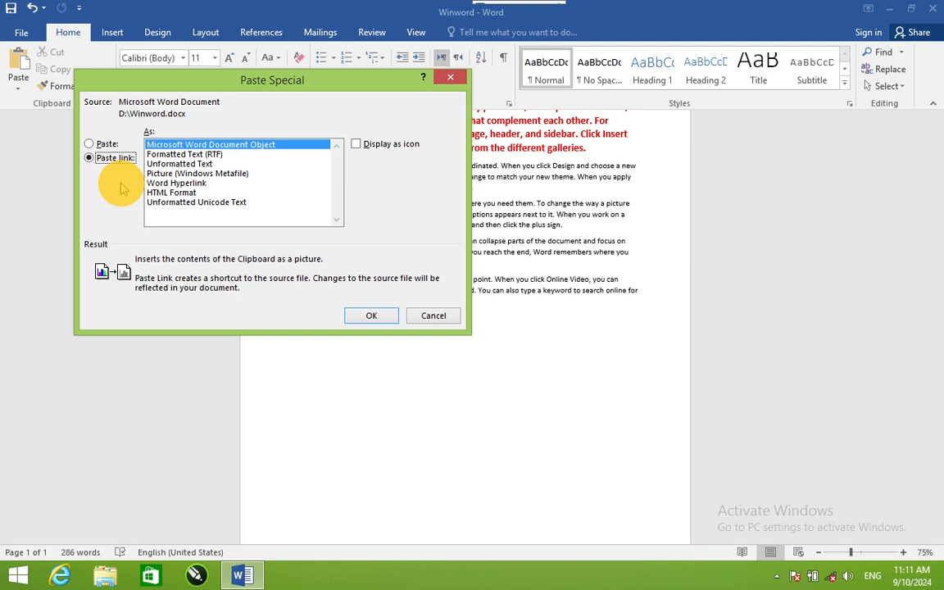
left_click(427, 316)
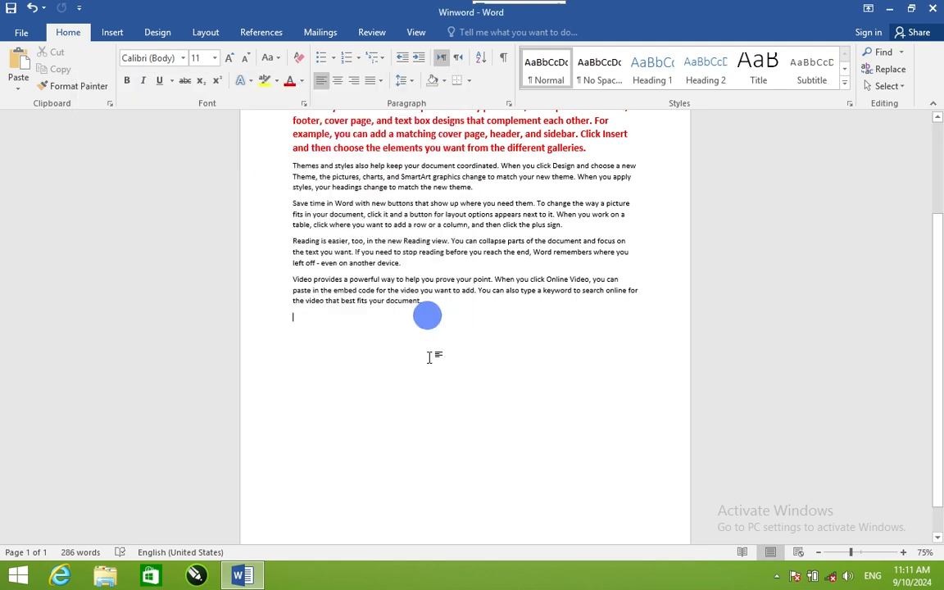
Step: Open Excel and create a blank workbook
key("super+r")
type("e")
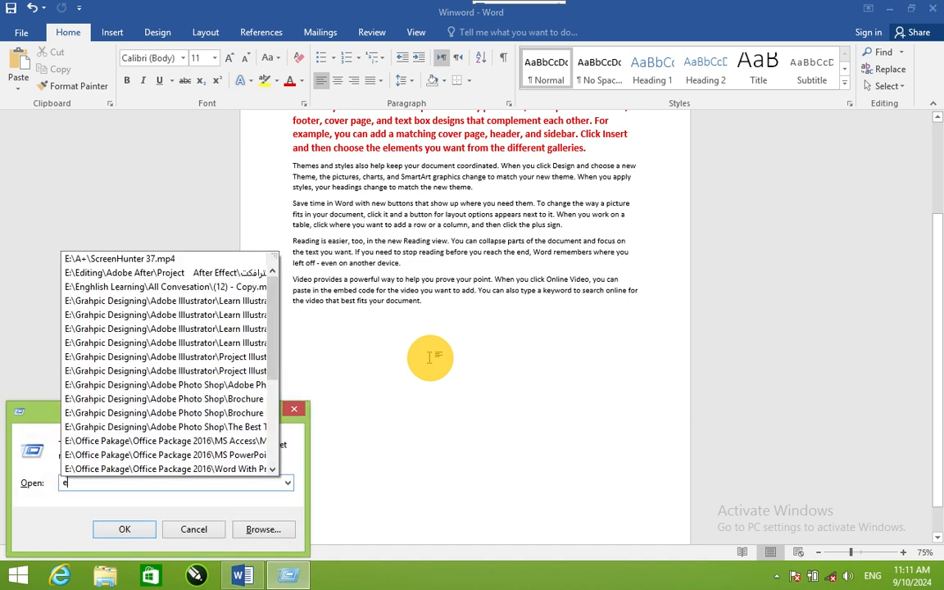
type("xcel")
key("Return")
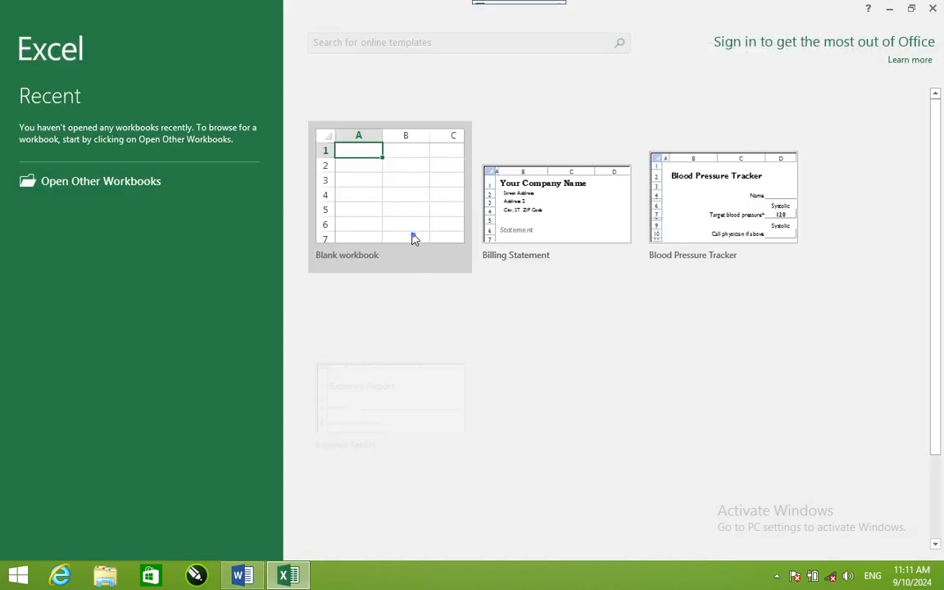
left_click(414, 236)
Step: Fill cells G5:K17 with "cit" and copy the filled range
left_click_drag(345, 228, 500, 411)
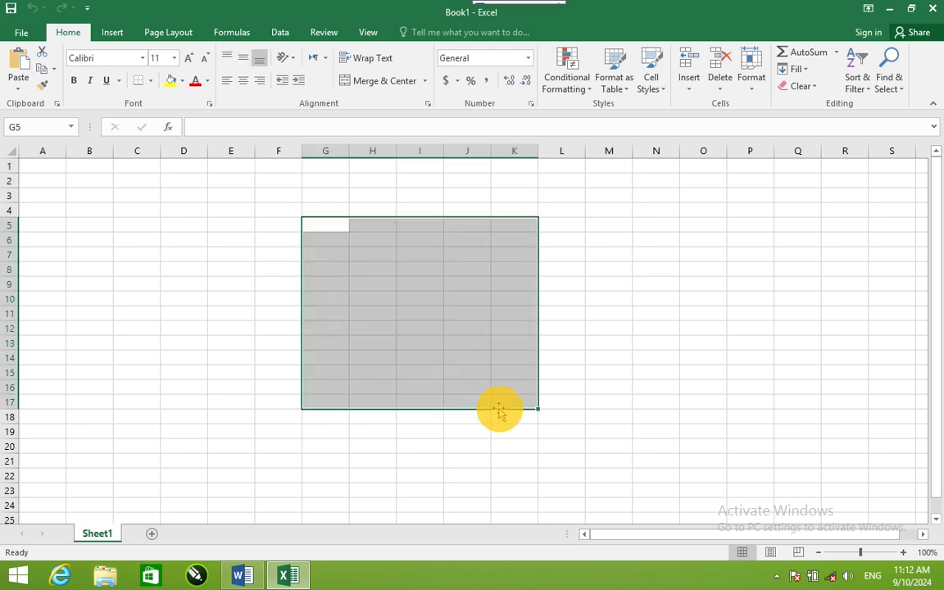
type("cit")
key("ctrl+Return")
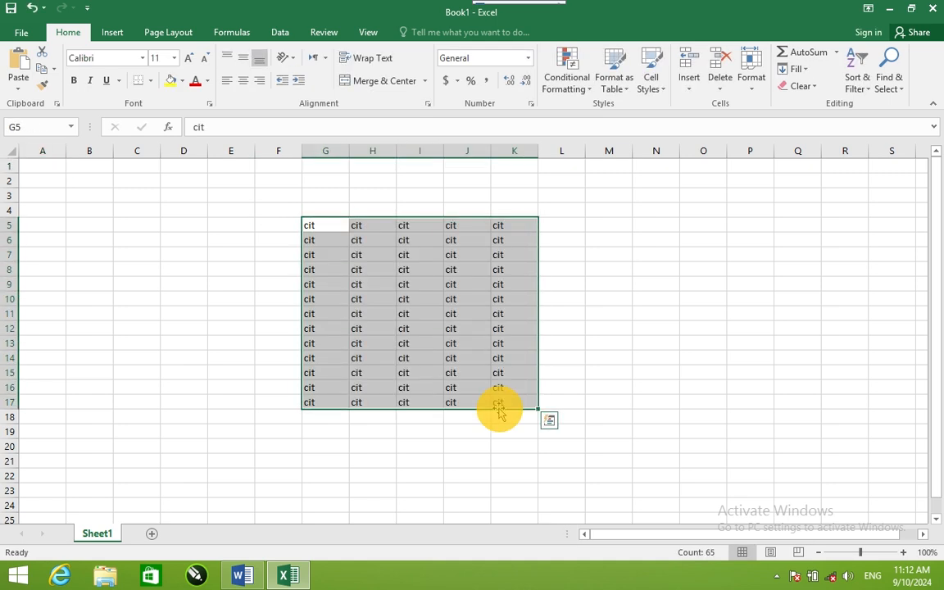
key("ctrl+c")
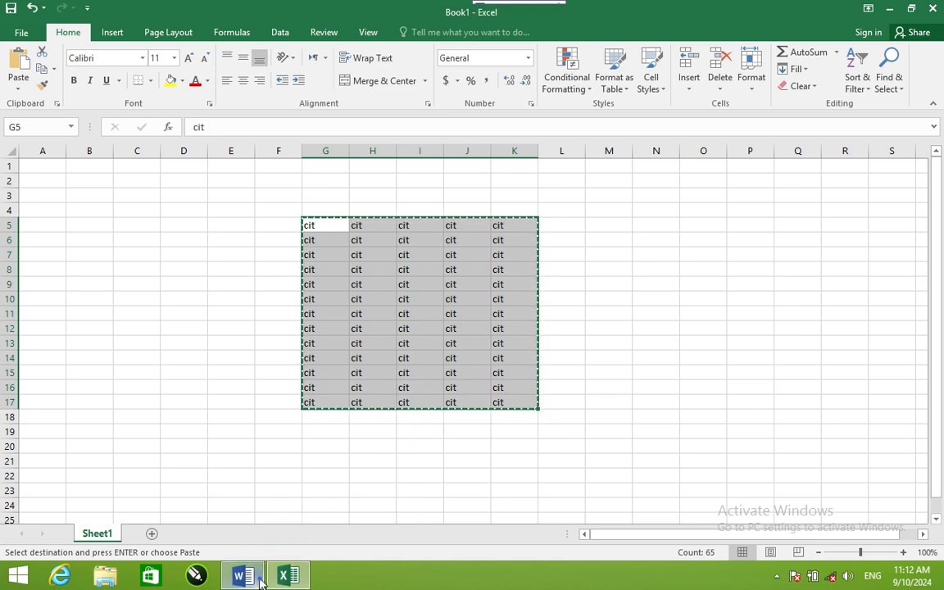
Step: Switch back to Word and insert the copied Excel cells at the end of the document with Paste Special as a link
left_click(243, 576)
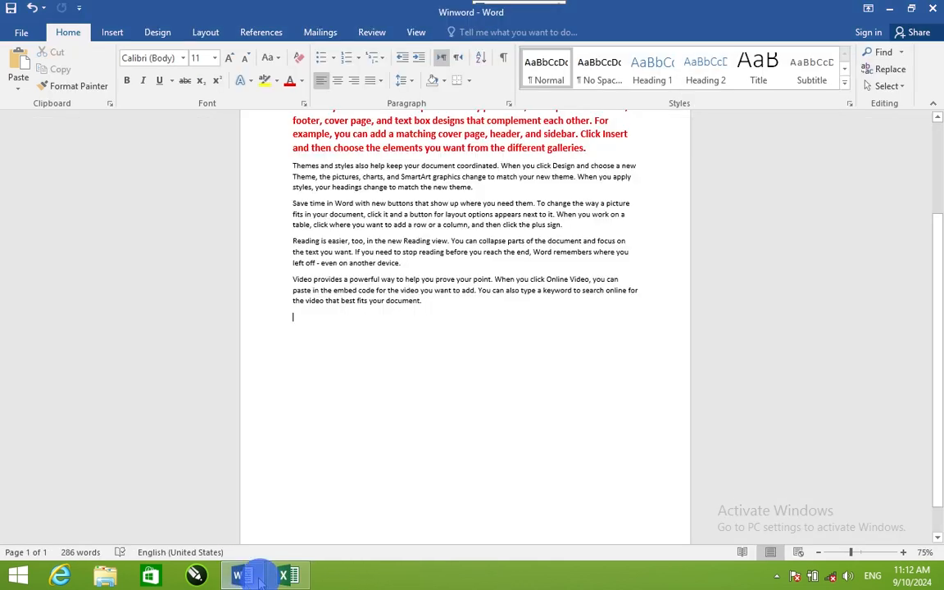
left_click(18, 87)
left_click(31, 144)
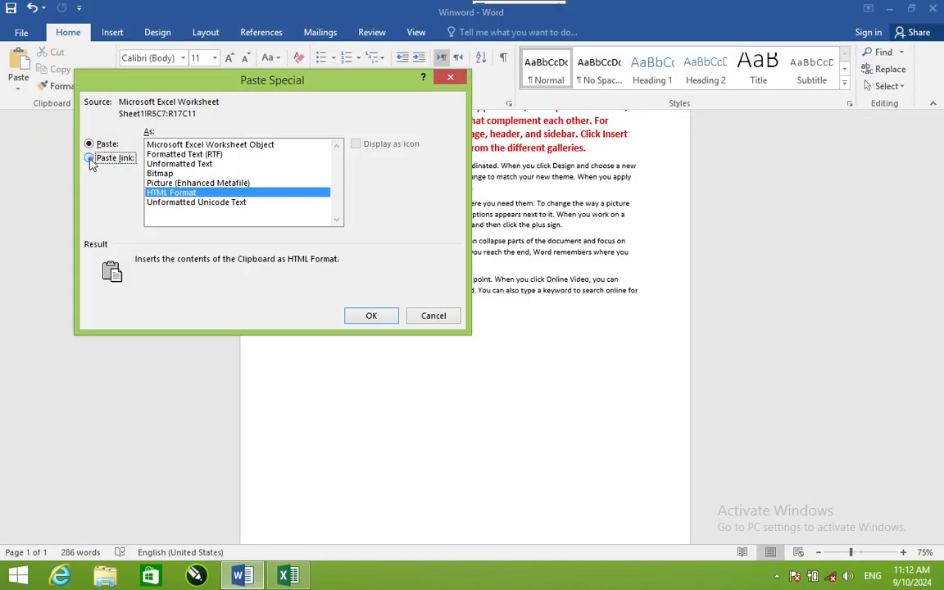
left_click(88, 157)
left_click(369, 316)
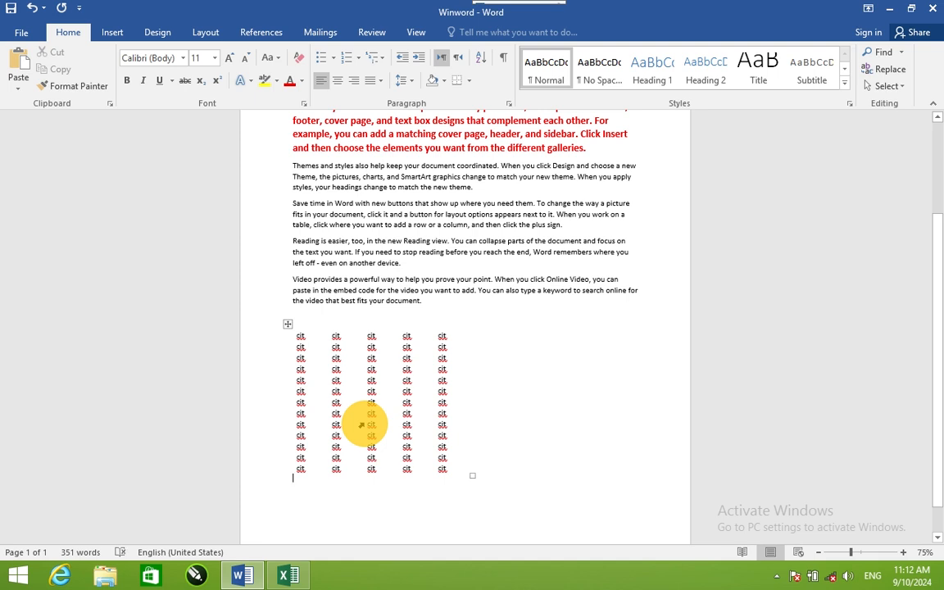
Step: Replace the whole document content with sample text generated by =rand()
key("ctrl+a")
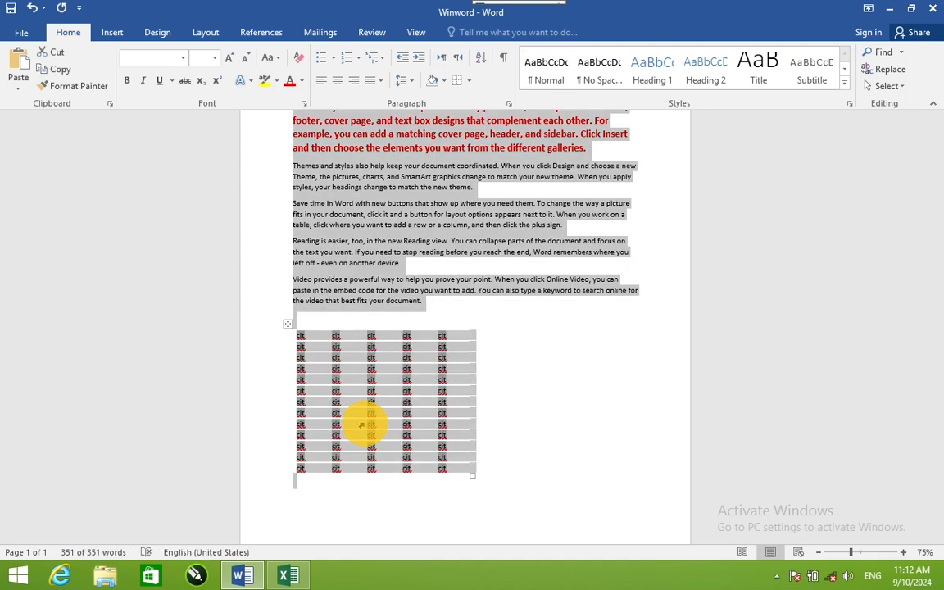
key("Delete")
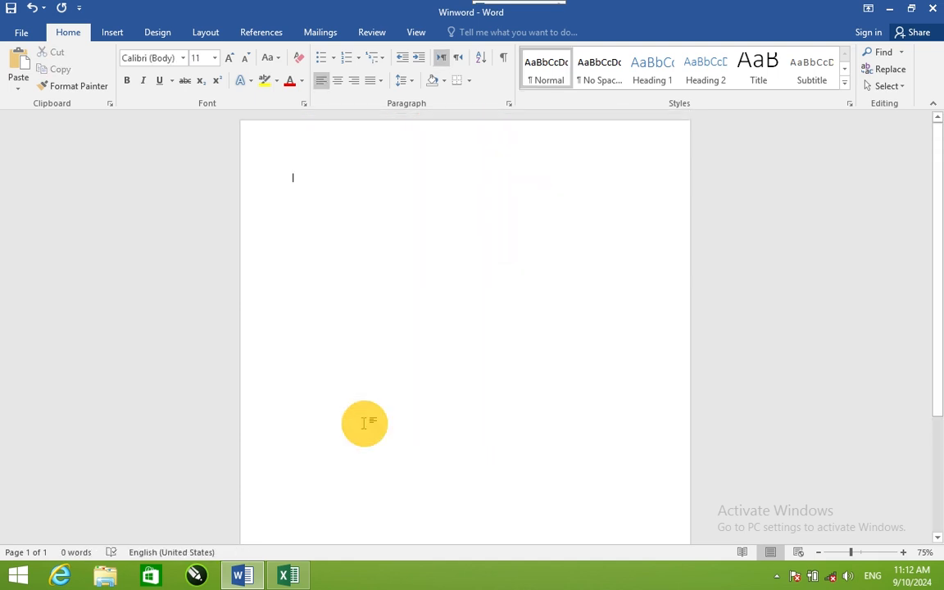
type("=rand")
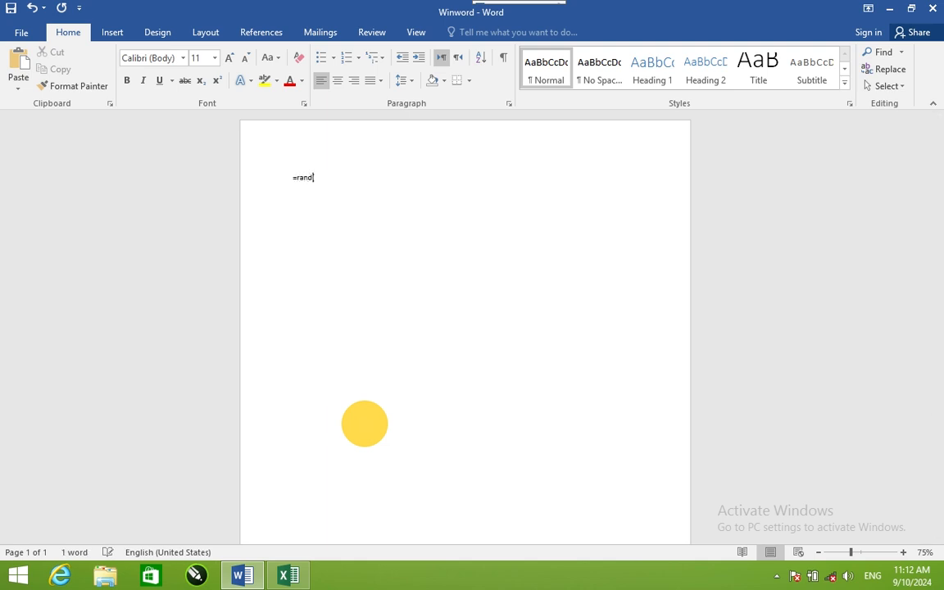
type("()")
key("Return")
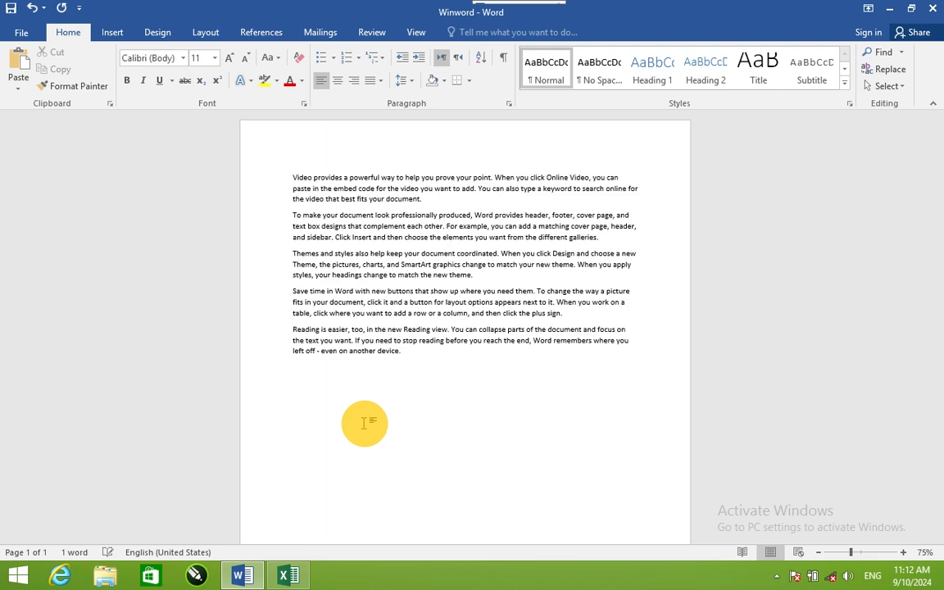
Step: Try bold, underline and strikethrough on the whole text, turning each one back off
key("ctrl+a")
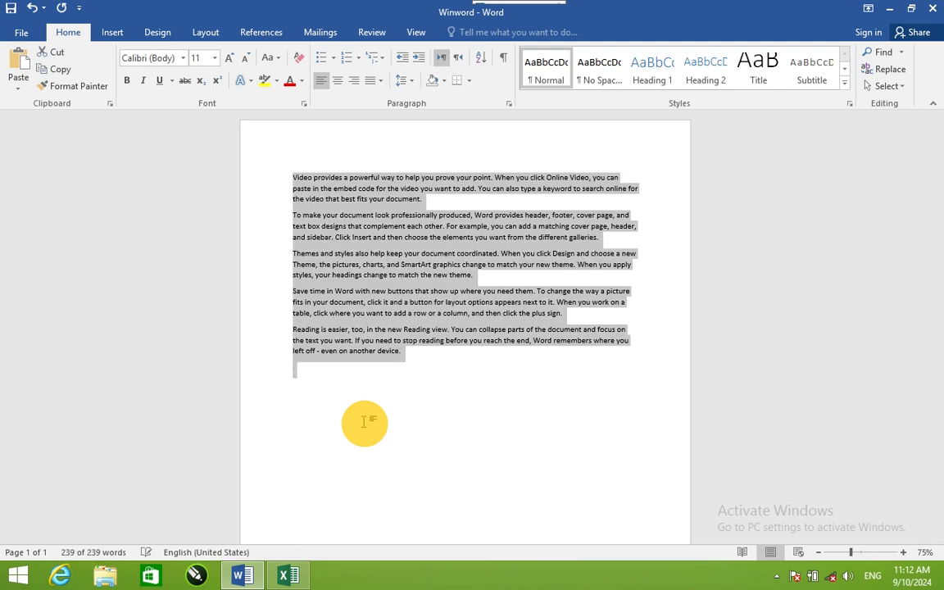
left_click(127, 81)
left_click(127, 81)
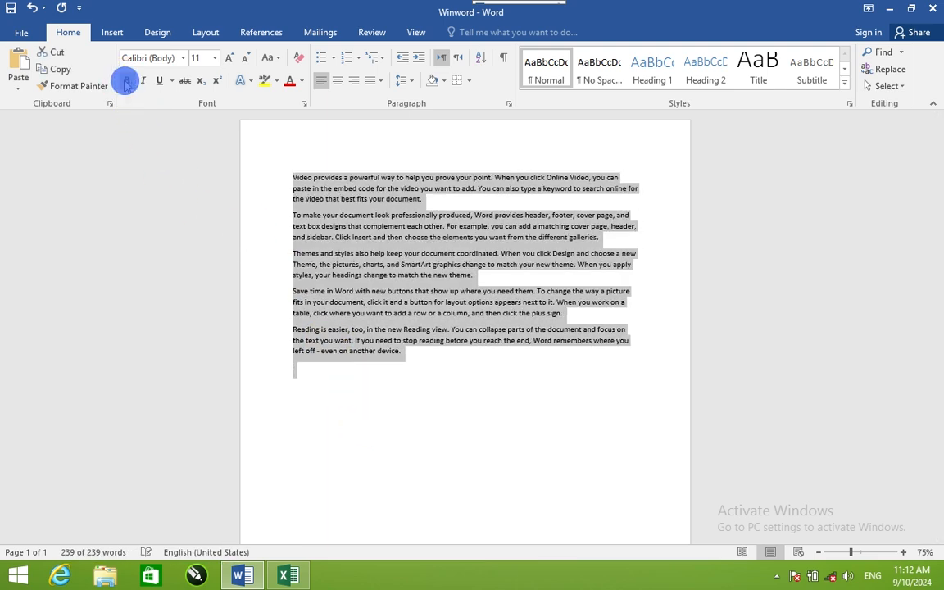
left_click(127, 82)
left_click(130, 81)
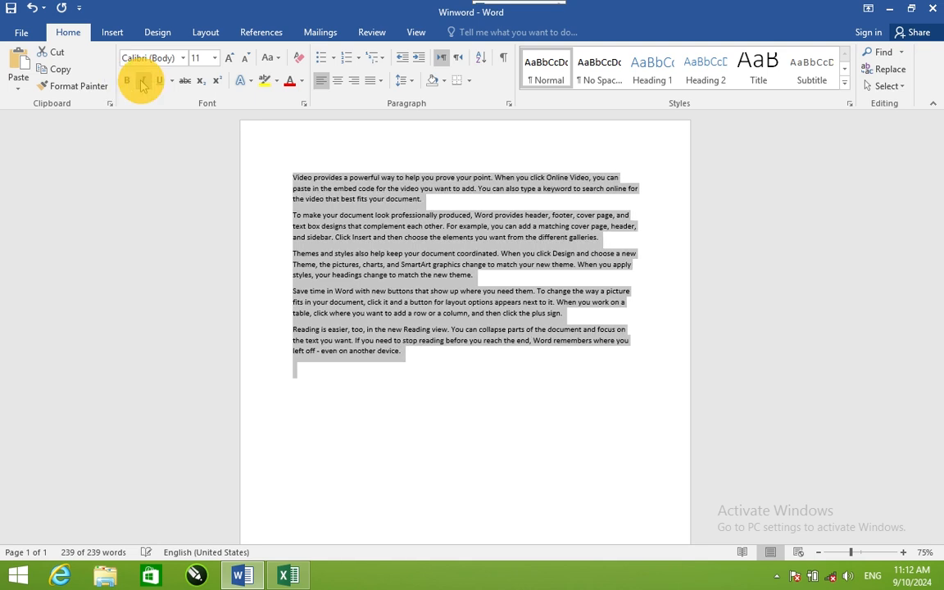
left_click(160, 83)
left_click(160, 82)
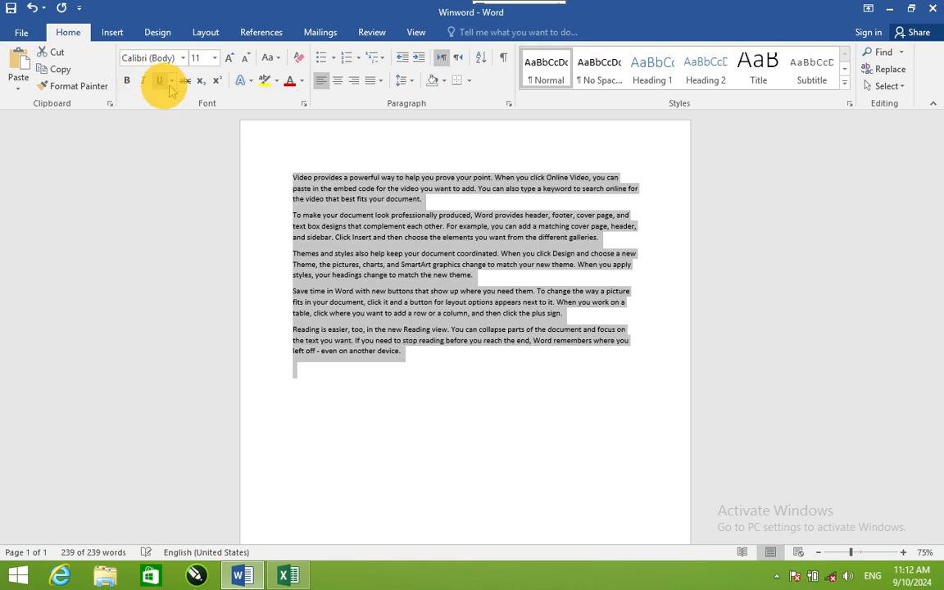
left_click(185, 85)
left_click(188, 86)
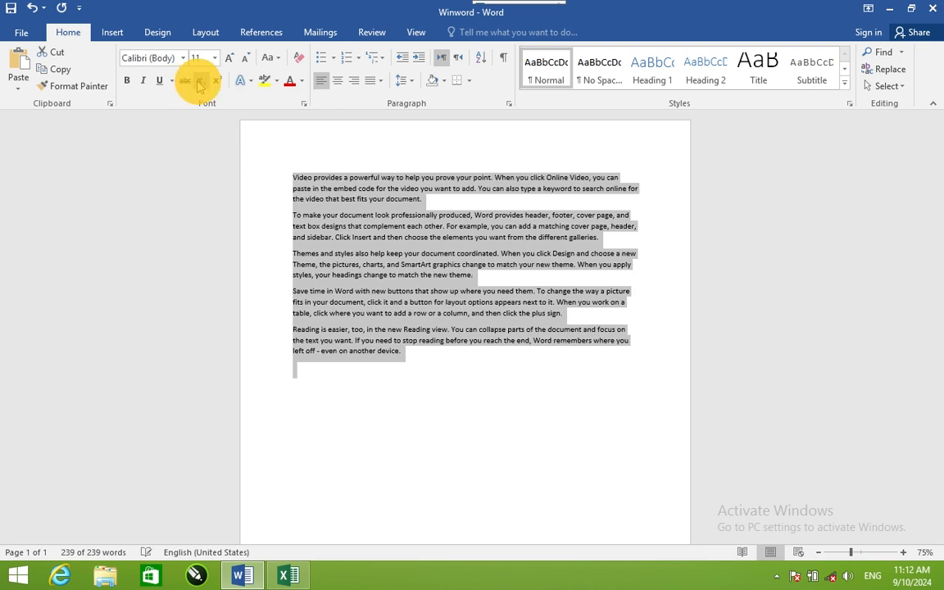
Step: Review the outline, shadow, reflection and glow text effects for the selected text without applying any
left_click(241, 81)
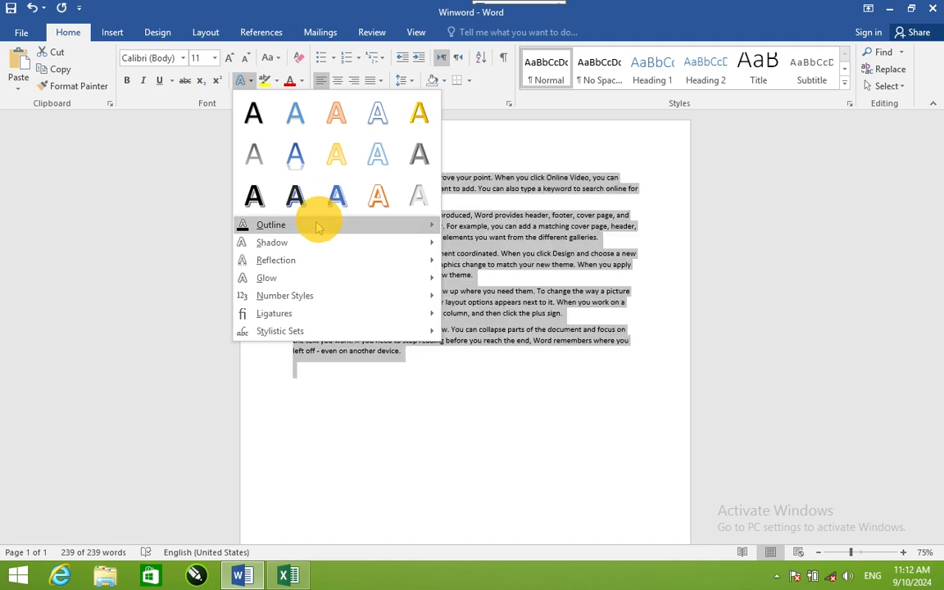
mouse_move(347, 223)
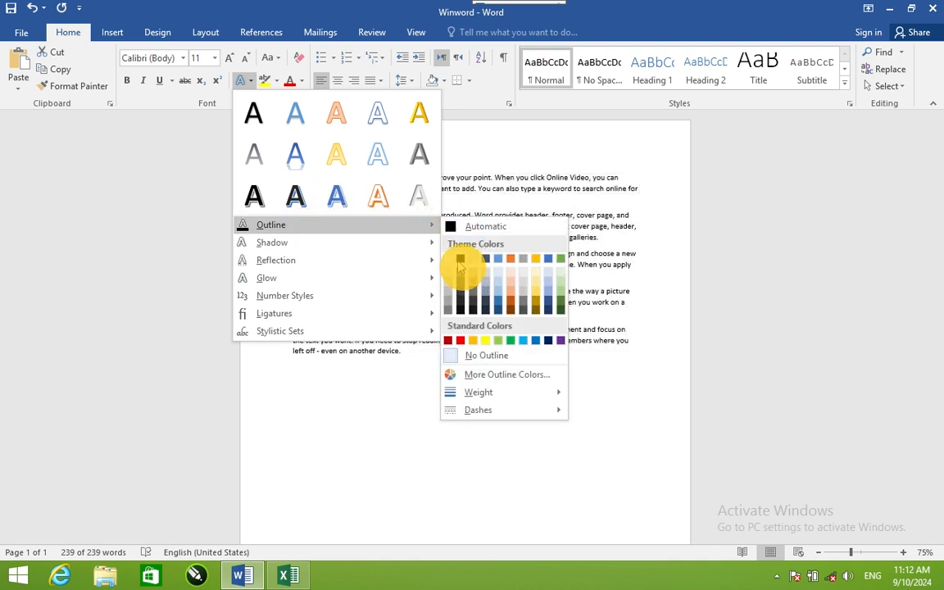
mouse_move(395, 239)
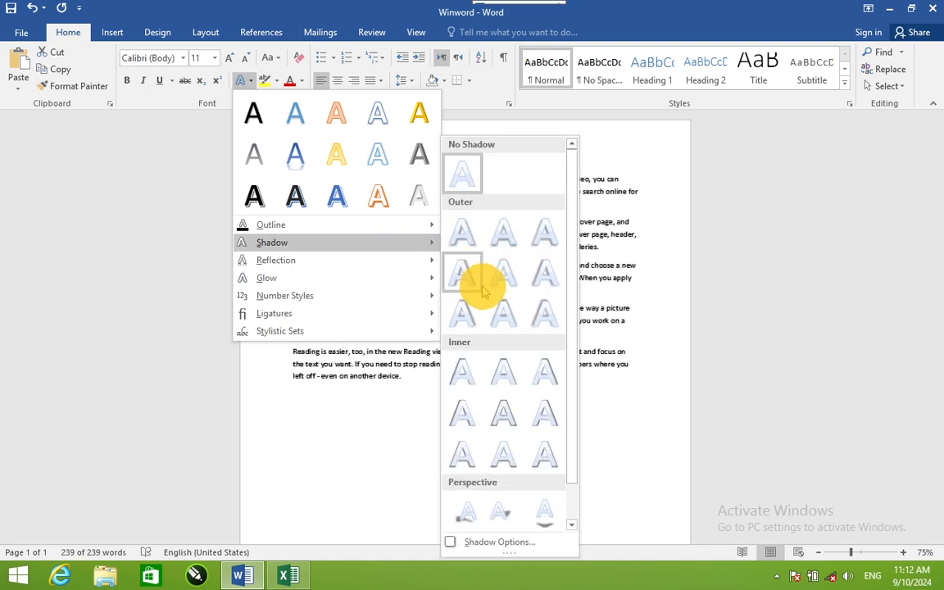
mouse_move(432, 259)
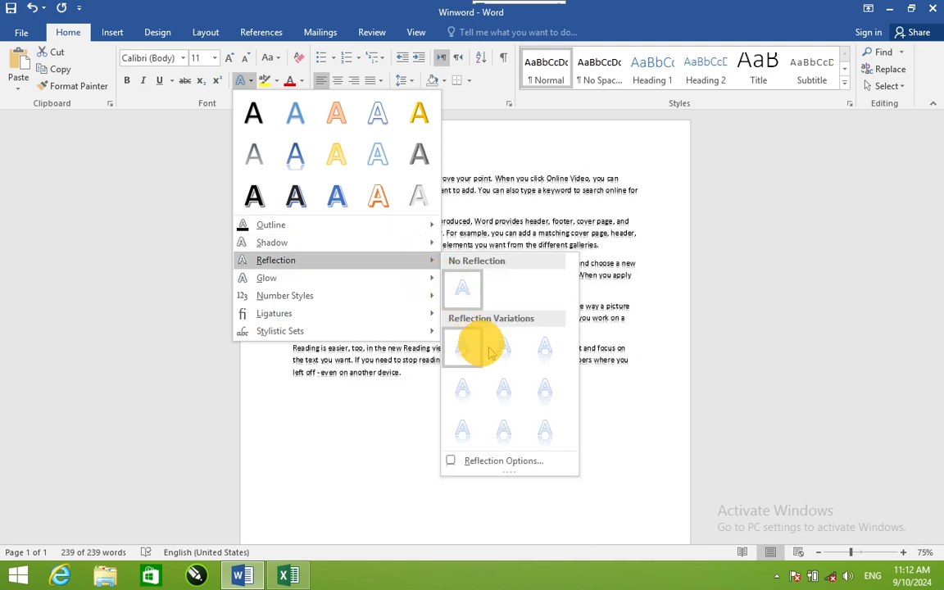
mouse_move(421, 283)
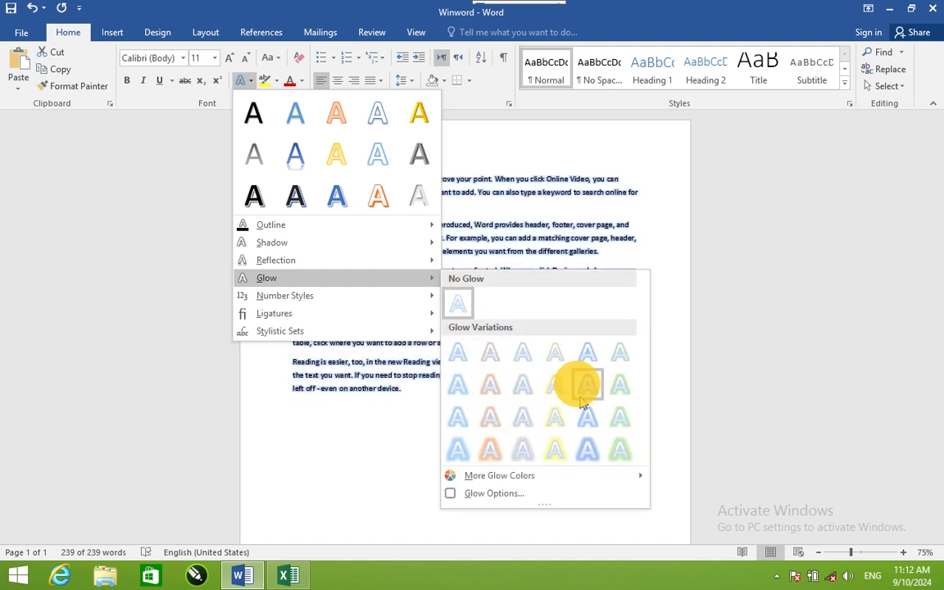
left_click(483, 156)
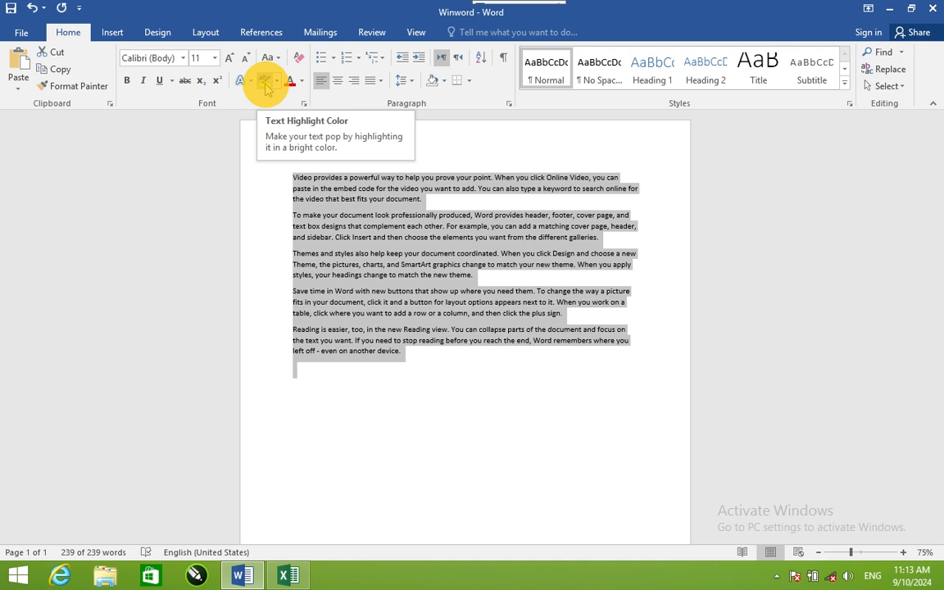
Step: Highlight the last paragraph, beginning "Reading is easier", in yellow
left_click(300, 377)
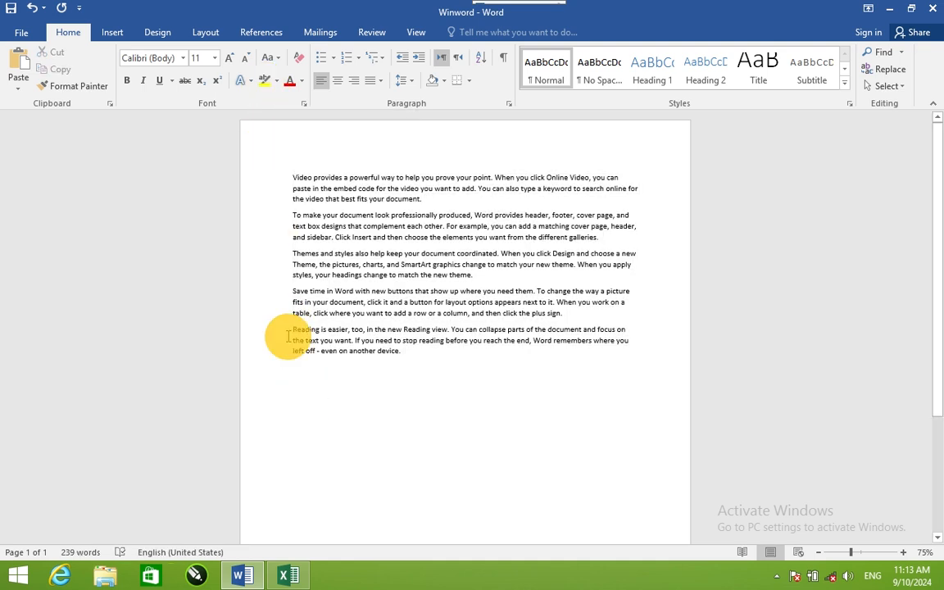
left_click_drag(289, 332, 390, 373)
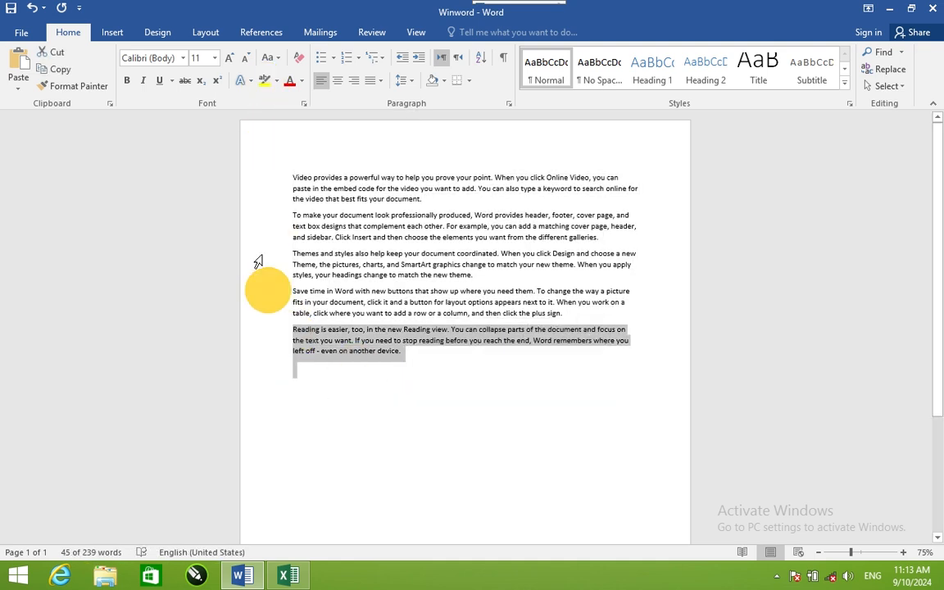
left_click(263, 81)
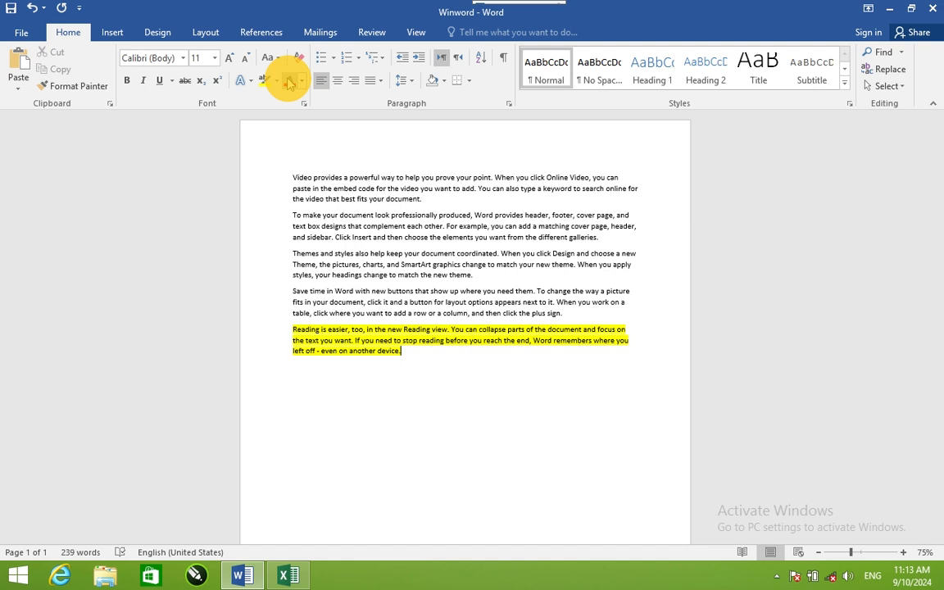
Step: Set the font colour of the whole text to dark red
key("ctrl+a")
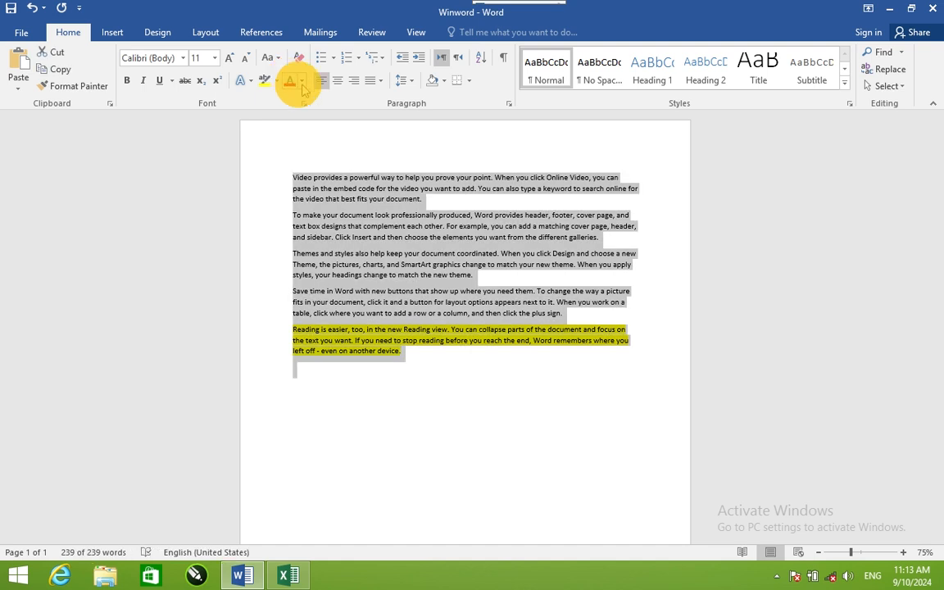
left_click(302, 81)
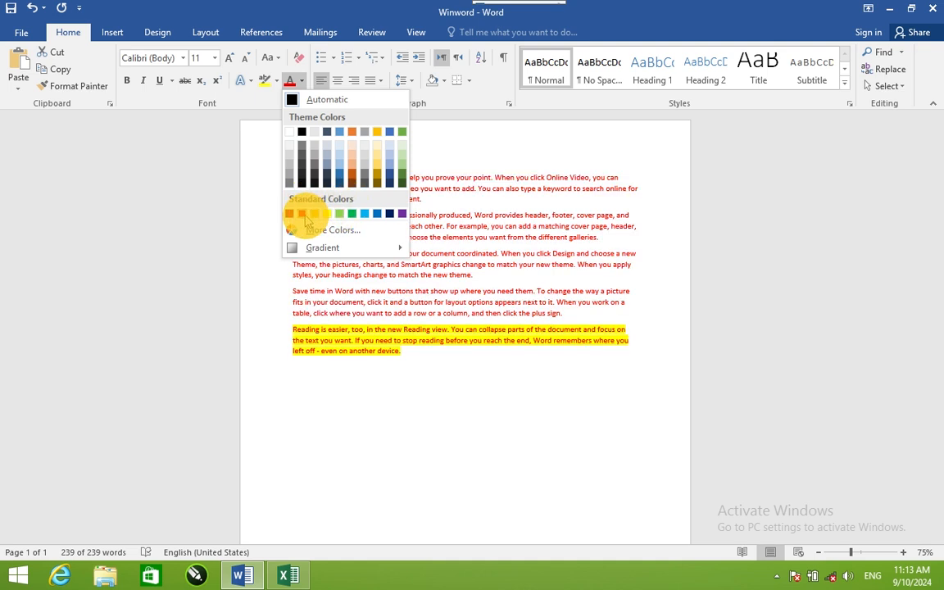
left_click(291, 214)
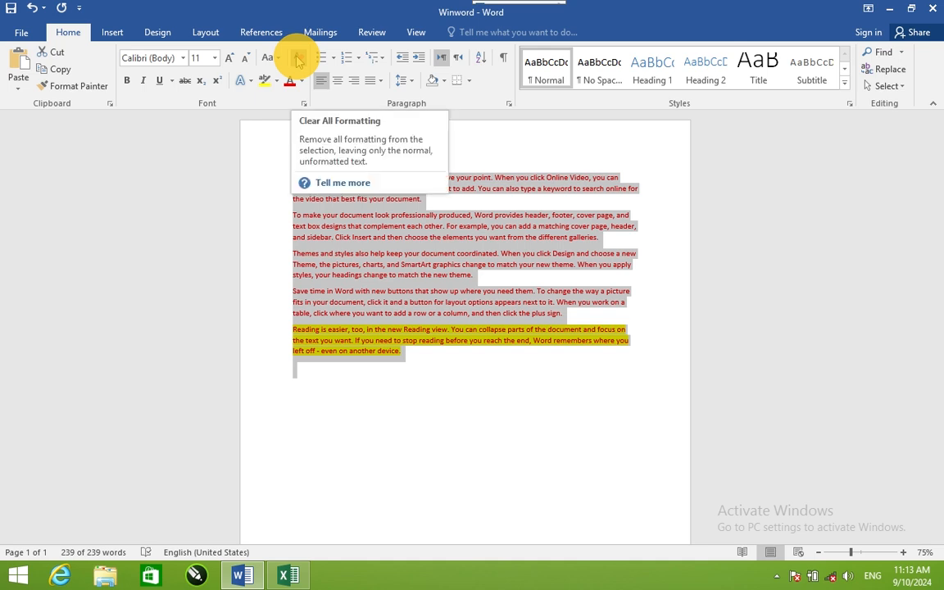
Step: Make the whole text bold, italic, underlined, struck through and 16 pt, and clear all its formatting
left_click(126, 81)
left_click(142, 82)
left_click(157, 81)
left_click(185, 81)
left_click(229, 57)
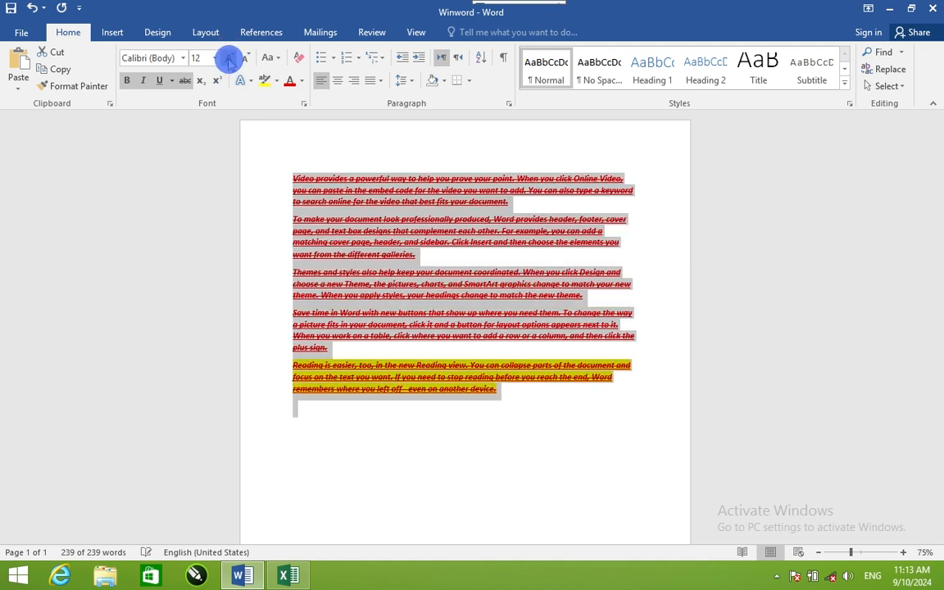
left_click(229, 57)
left_click(229, 57)
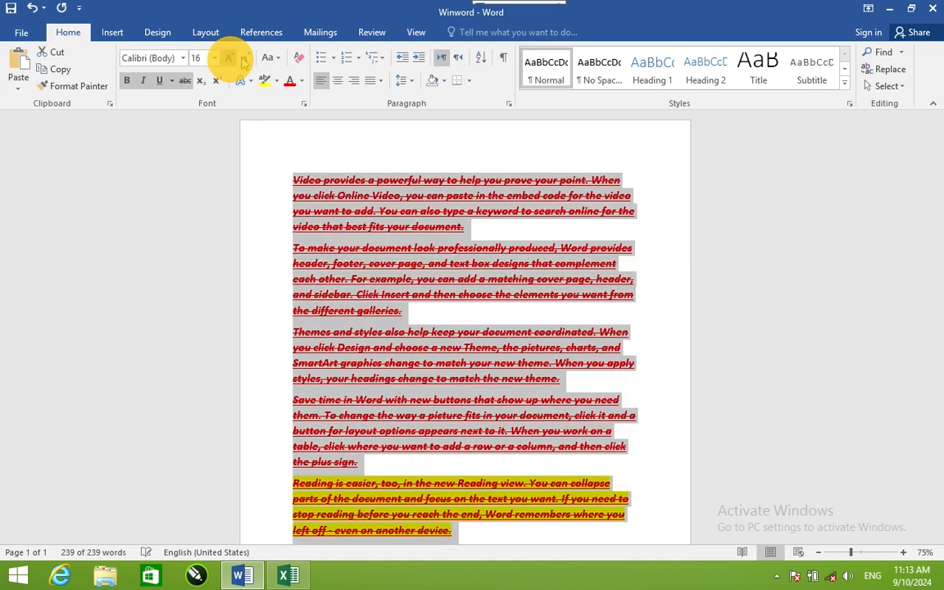
left_click(299, 59)
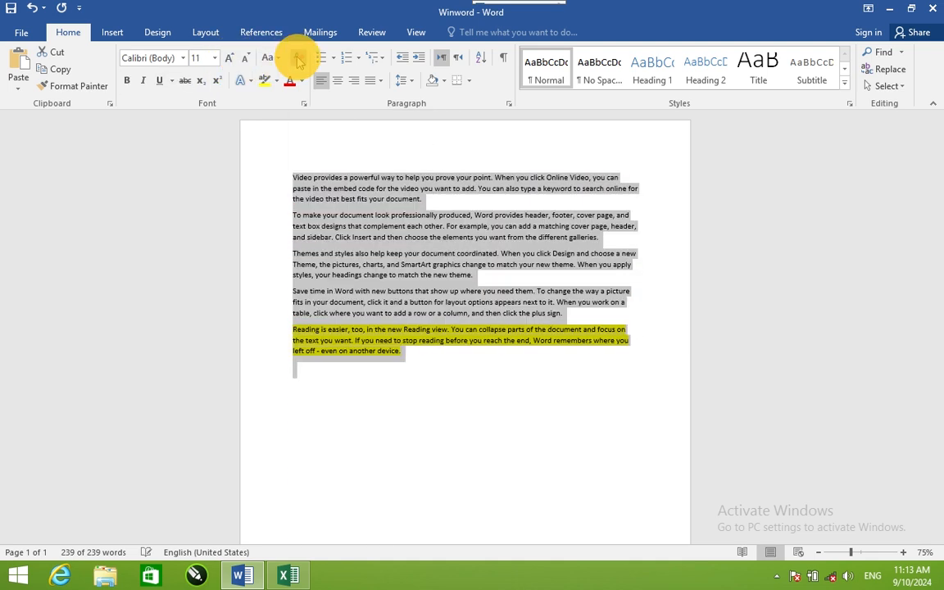
Step: Change the case of the whole text to sentence case, followed by lowercase
left_click(271, 57)
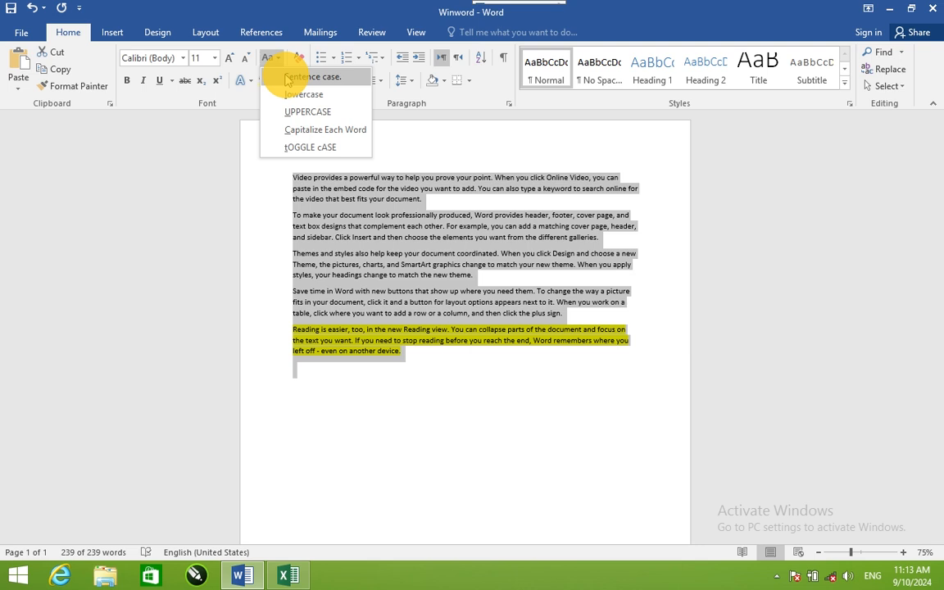
left_click(287, 77)
left_click(275, 60)
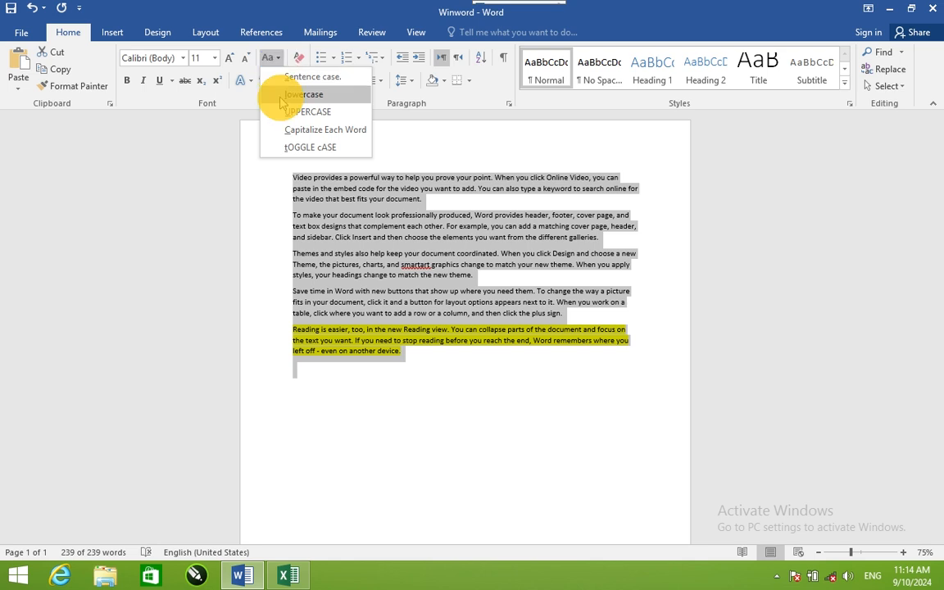
left_click(295, 94)
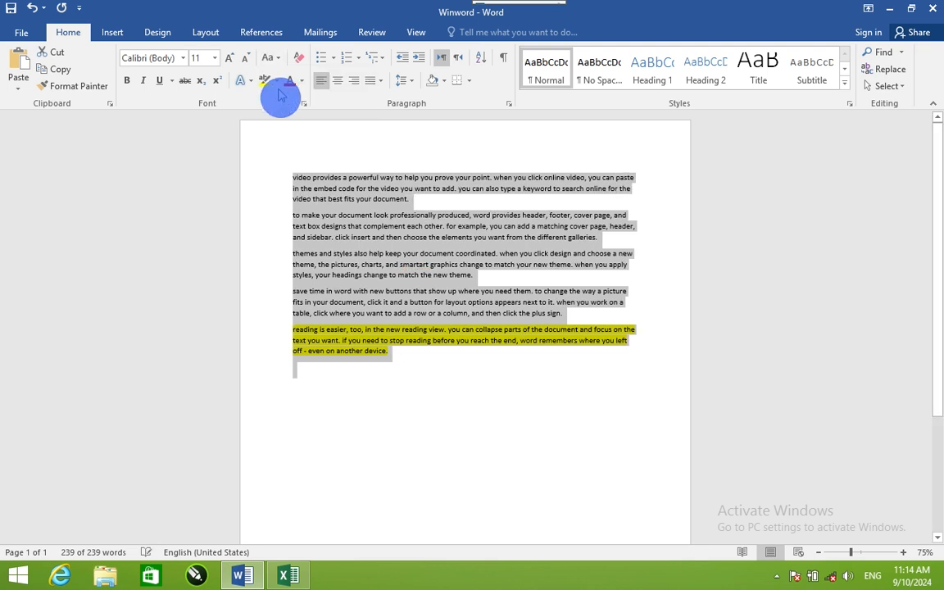
Step: Change the case of the whole text to uppercase, followed by capitalizing each word
left_click(276, 59)
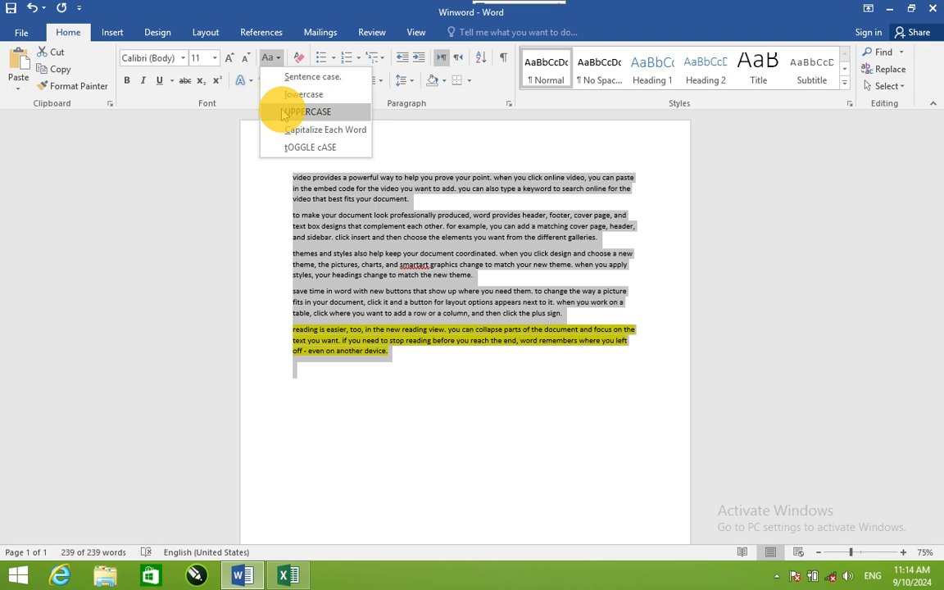
left_click(285, 112)
left_click(272, 58)
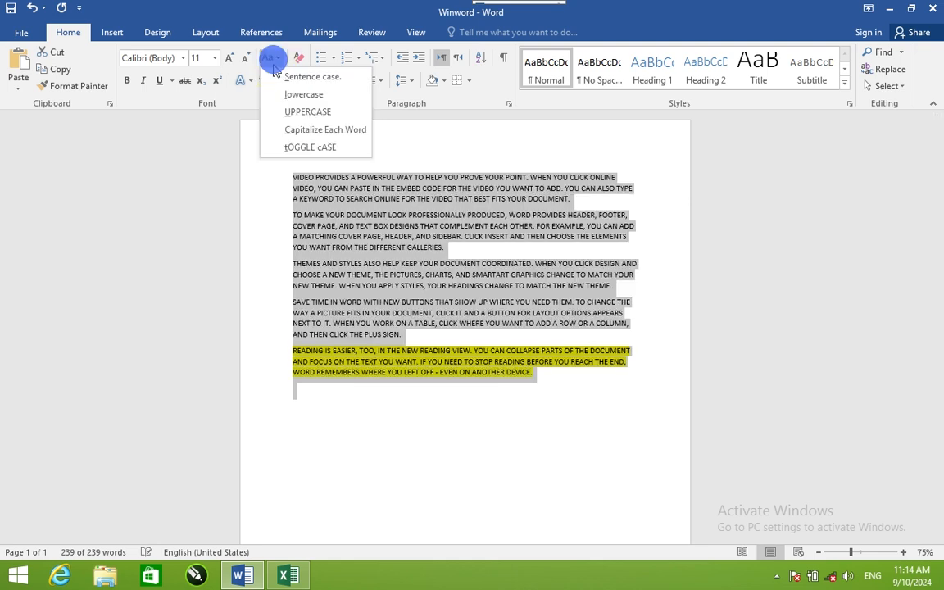
left_click(289, 131)
Step: Change the case of the whole text to toggle case, followed by sentence case
left_click(272, 57)
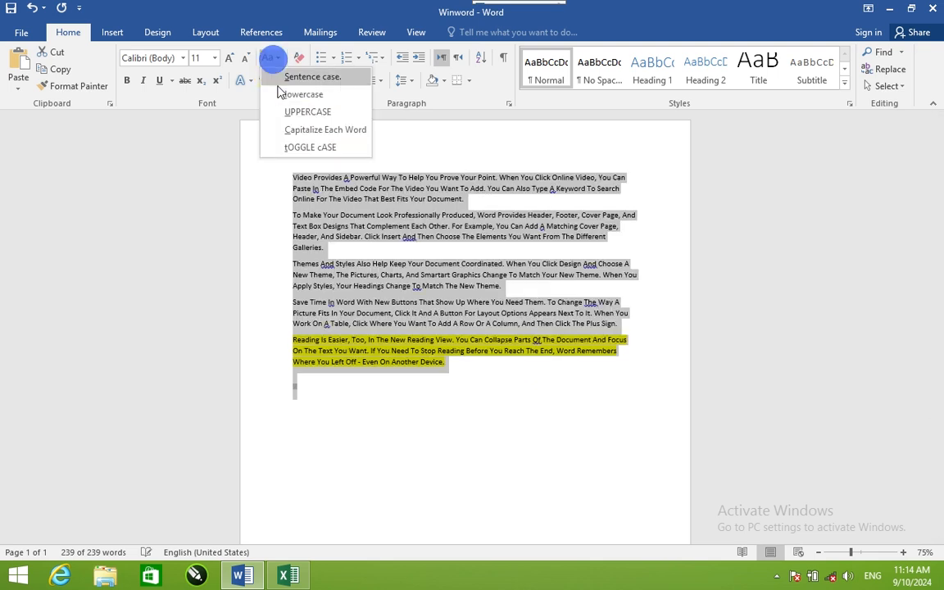
left_click(288, 148)
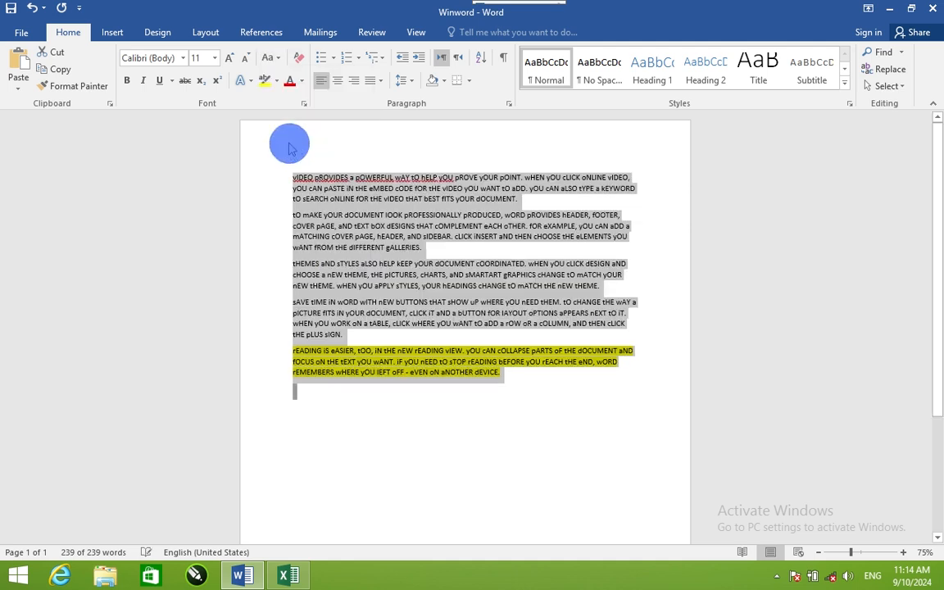
left_click(271, 59)
left_click(277, 78)
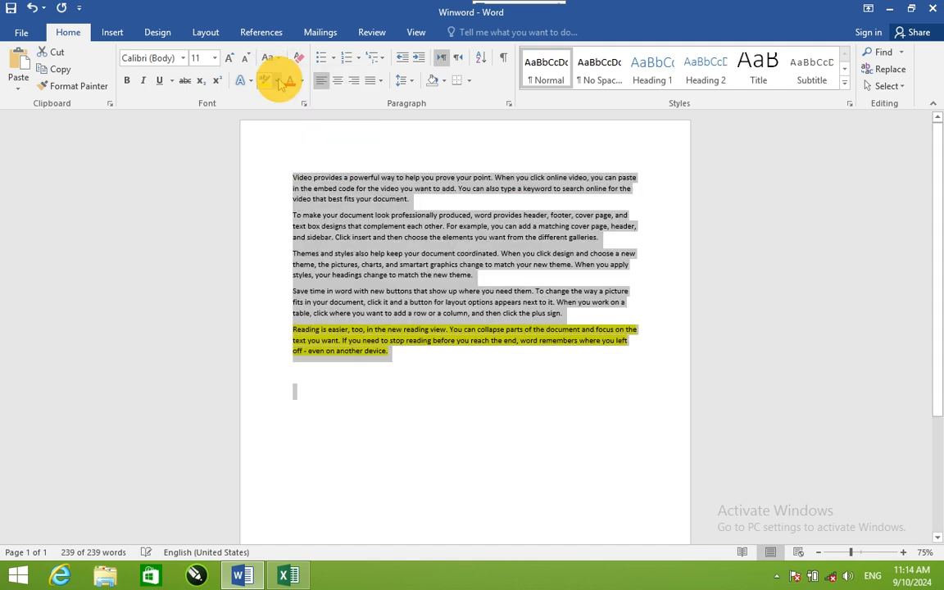
Step: Grow the font of the whole text by two size increments and shrink it back by one to 12 pt
left_click(232, 60)
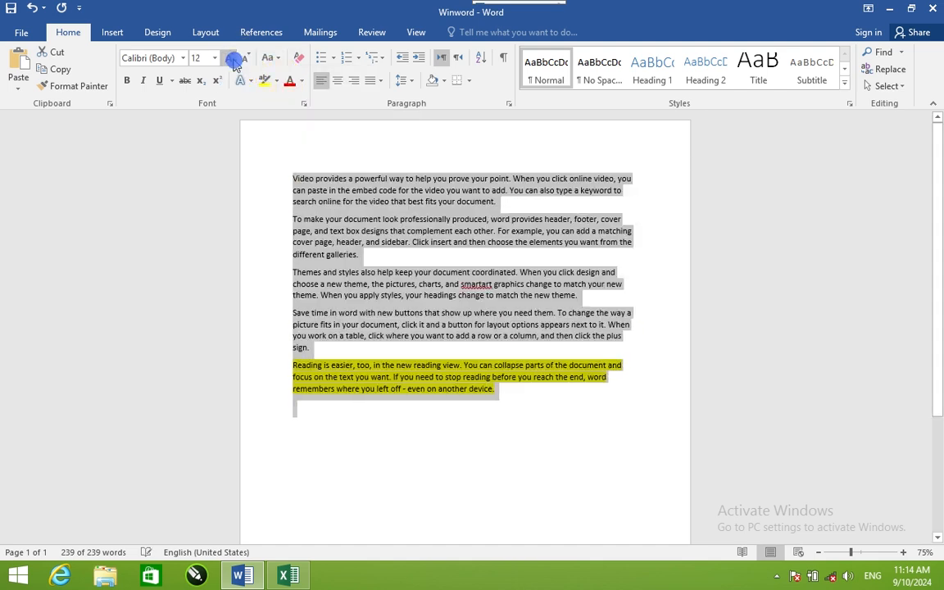
left_click(232, 60)
left_click(246, 59)
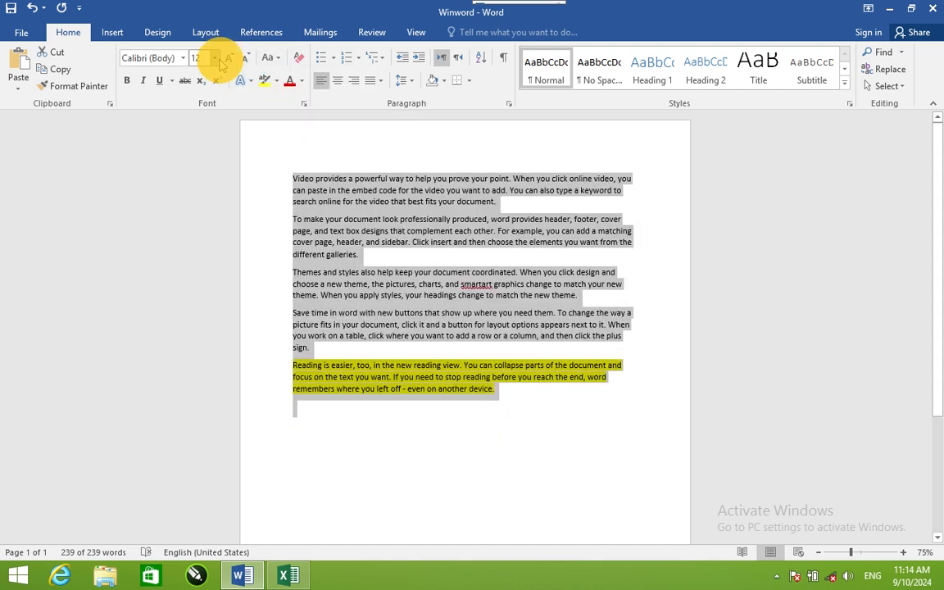
Step: Preview the available font sizes and fonts on the whole text without applying any
left_click(214, 58)
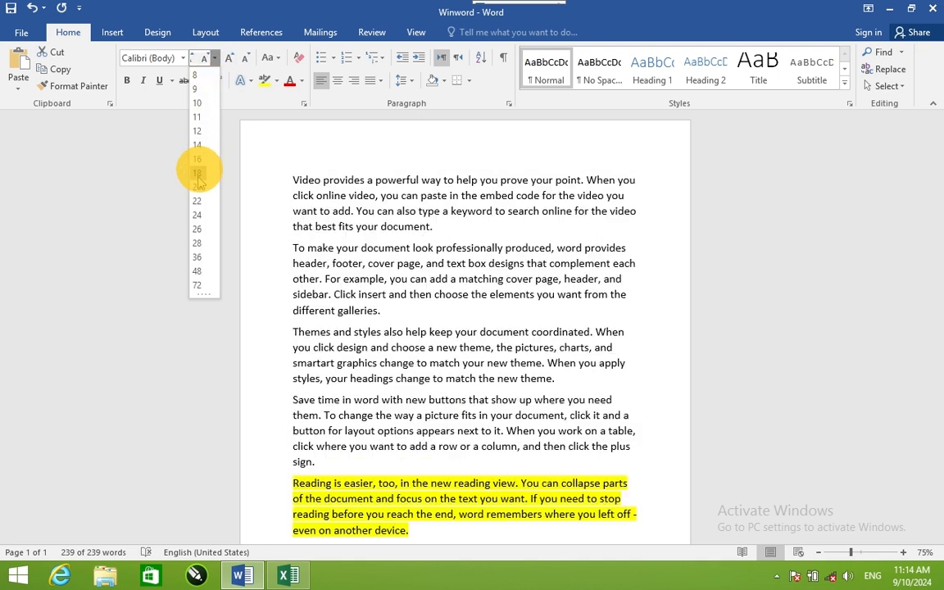
left_click(259, 150)
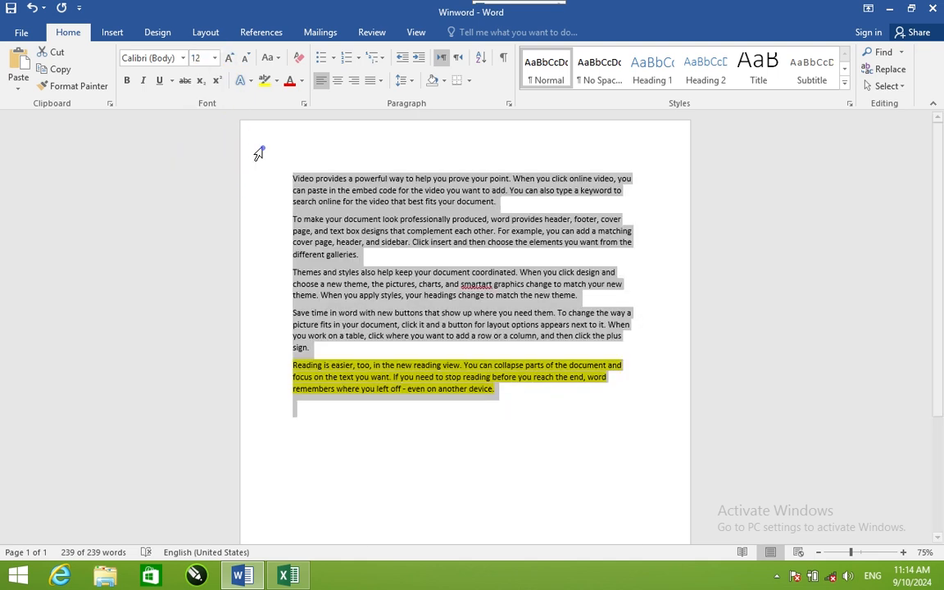
left_click(181, 58)
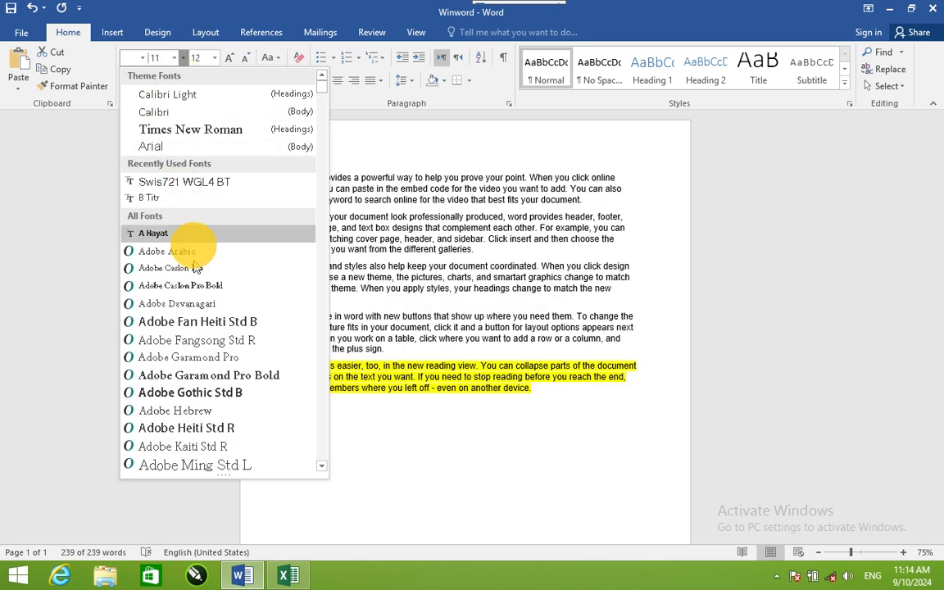
left_click(345, 133)
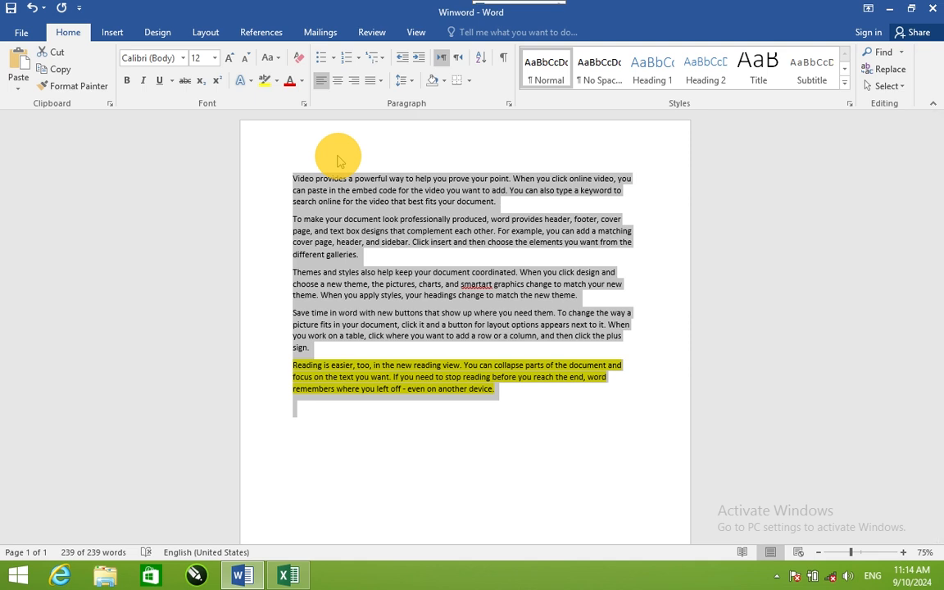
Step: Examine the bullet, numbering and multilevel list libraries for the selected text without applying a list
left_click(332, 57)
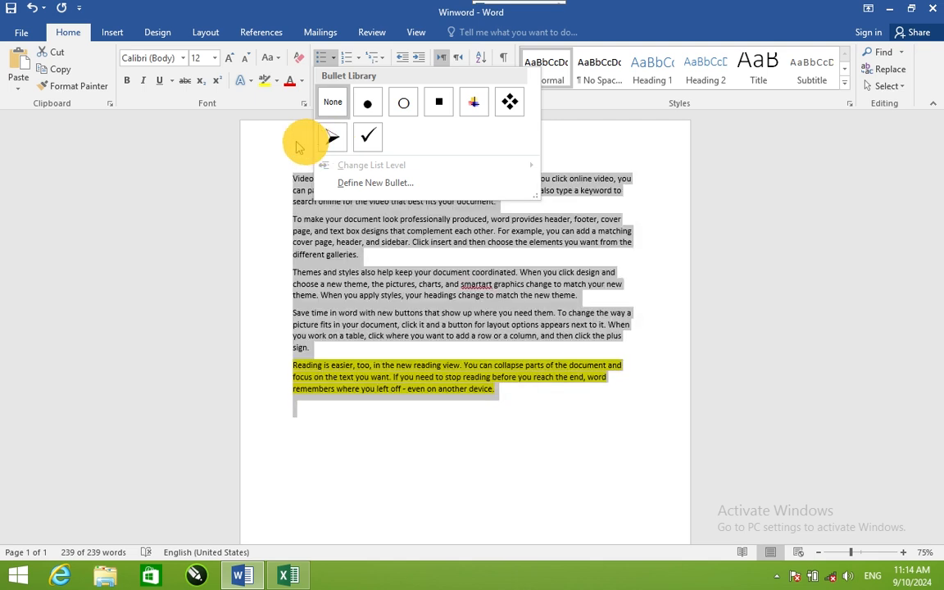
left_click(290, 139)
left_click(360, 63)
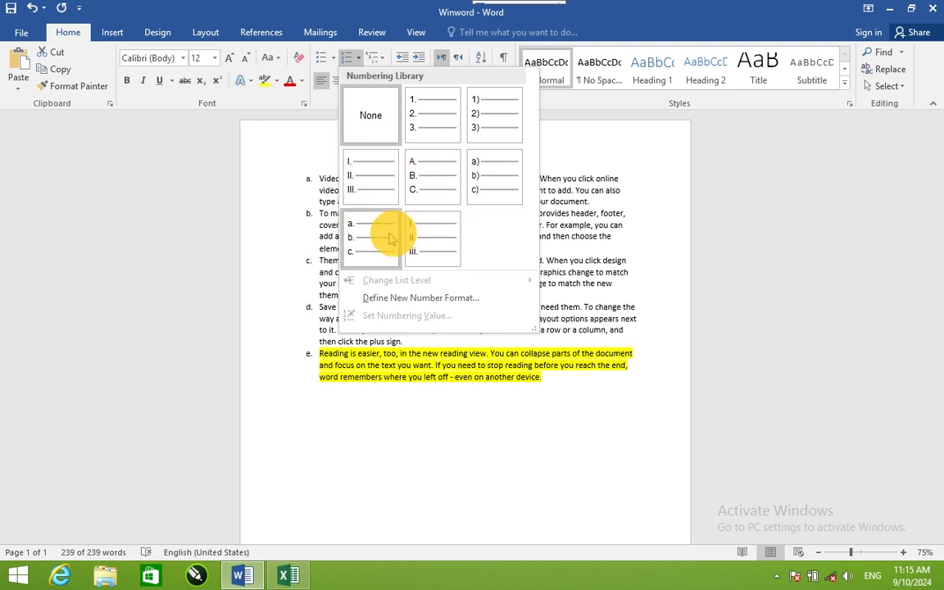
key("Escape")
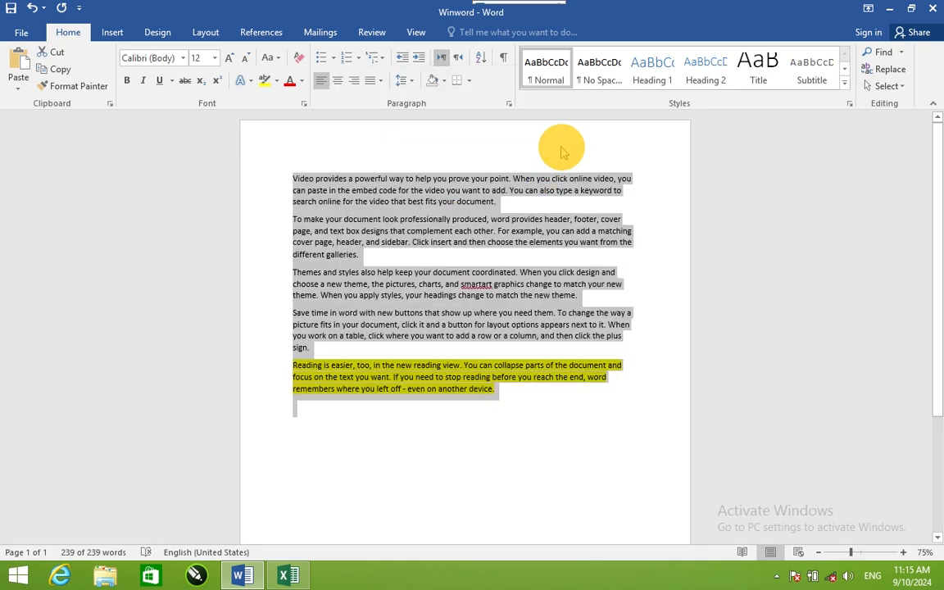
left_click(381, 66)
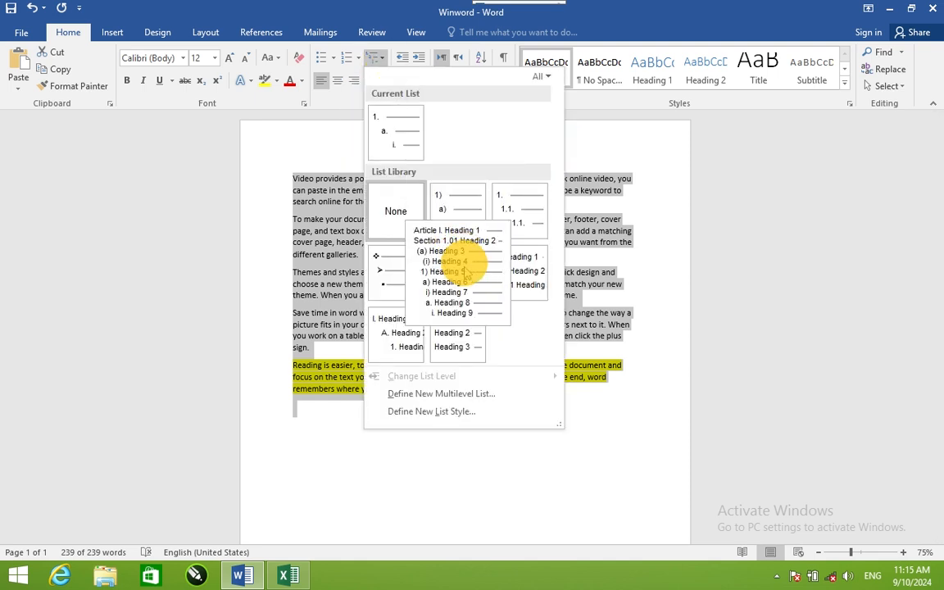
left_click(590, 151)
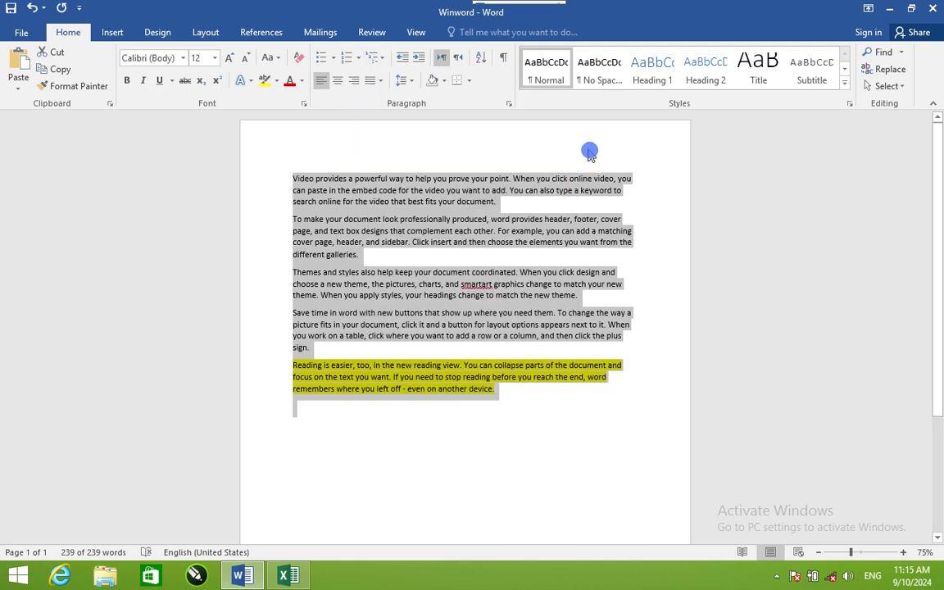
Step: Try centre, right and left alignment on the whole text, and finally justify it
left_click(337, 80)
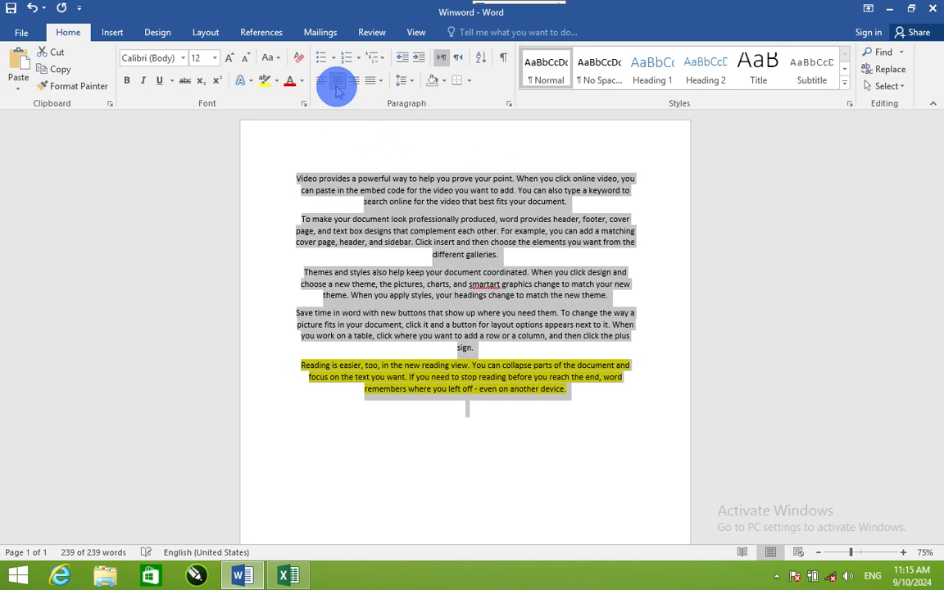
left_click(352, 80)
left_click(322, 80)
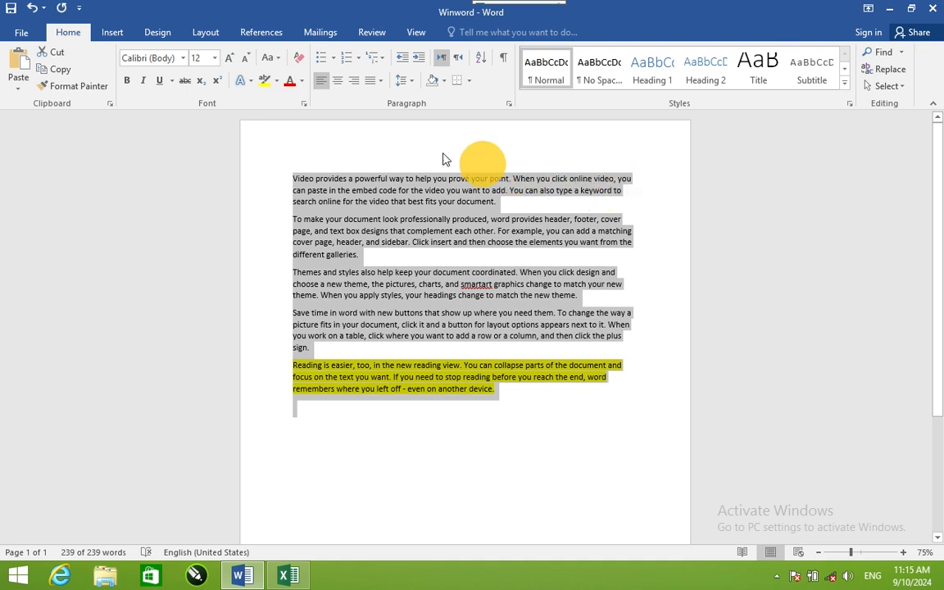
left_click(378, 82)
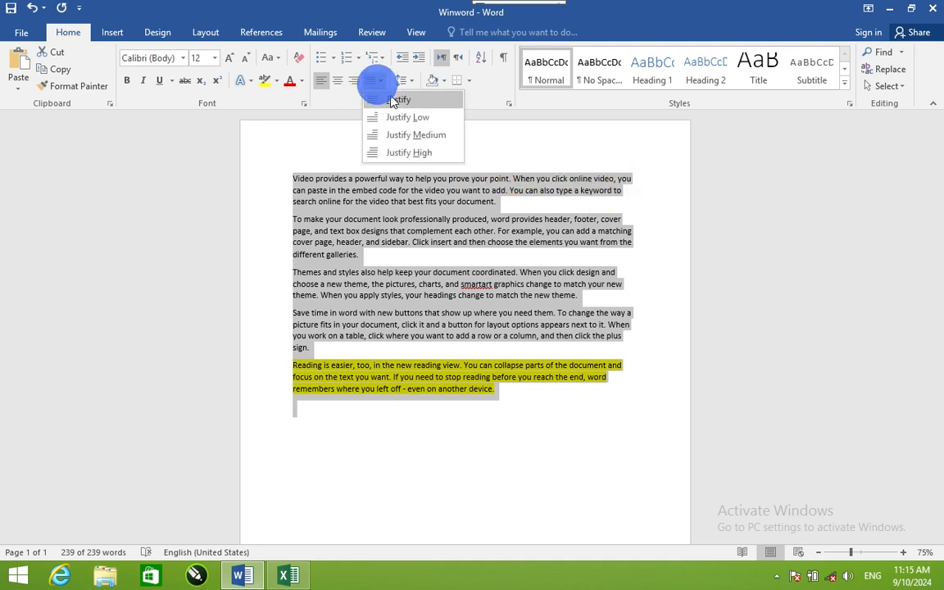
left_click(392, 99)
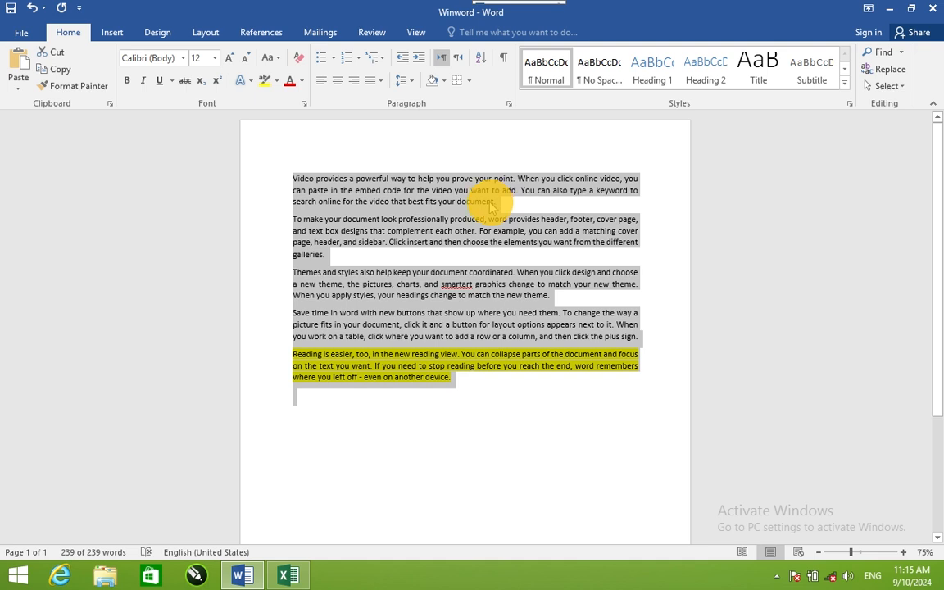
Step: Set the line spacing of the whole text to 1.15 and replace the space after paragraphs with space before them
left_click(407, 81)
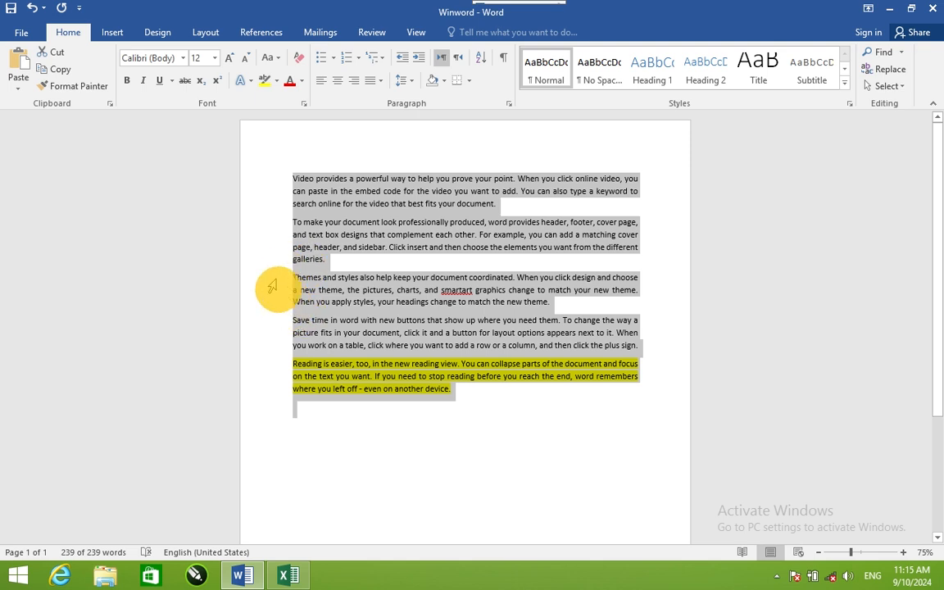
left_click(402, 79)
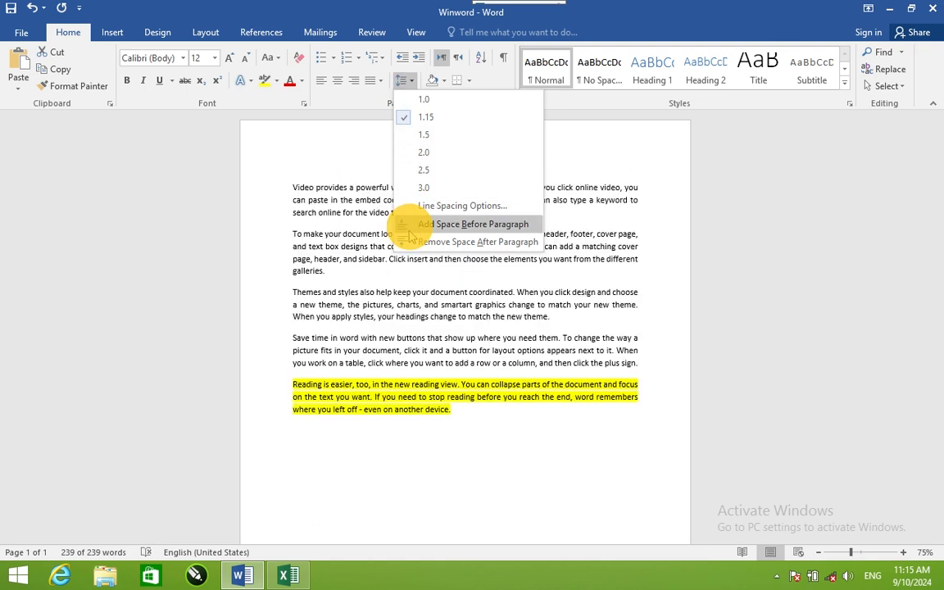
left_click(406, 241)
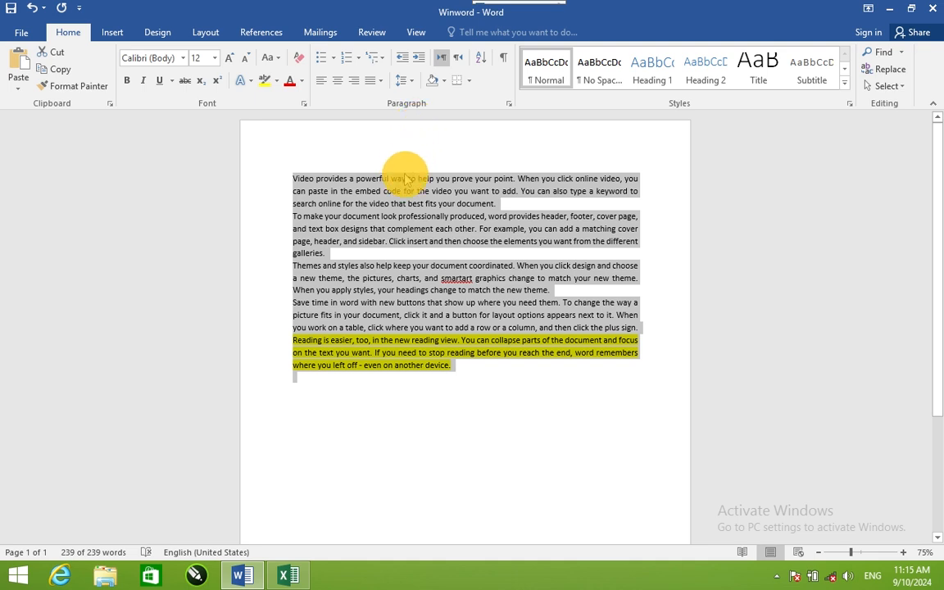
left_click(405, 80)
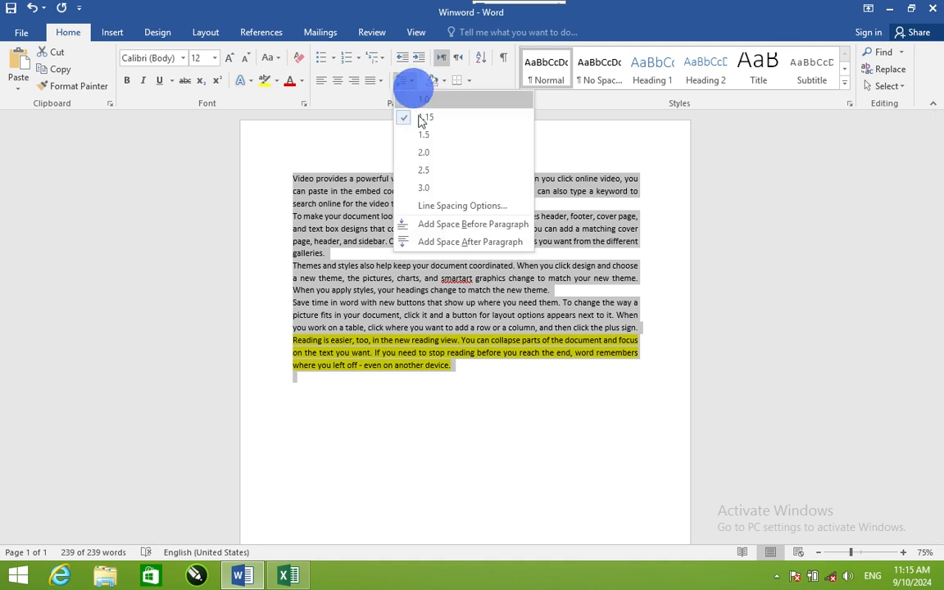
left_click(434, 226)
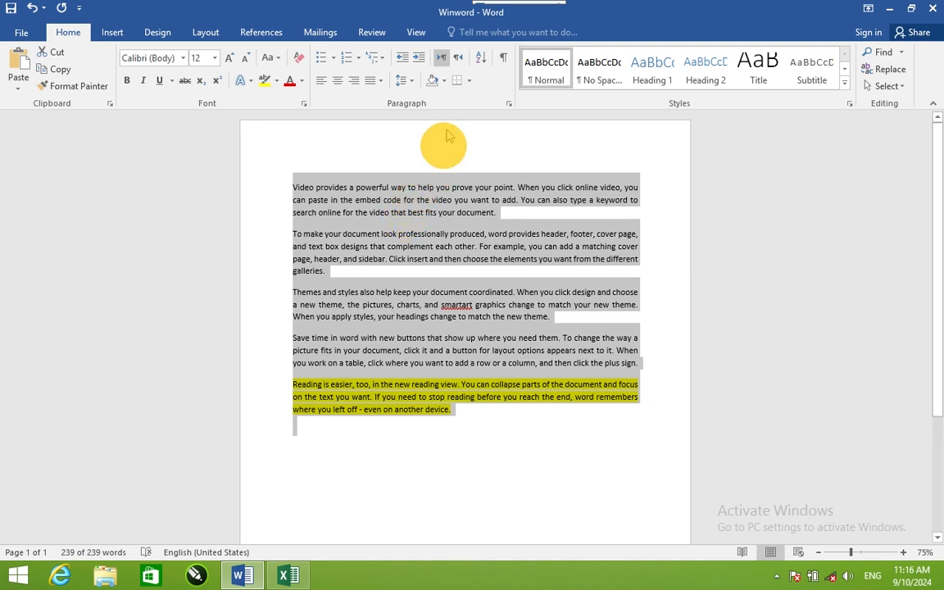
Step: Shade the whole text with the light blue theme colour, and apply all borders before removing them
left_click(444, 82)
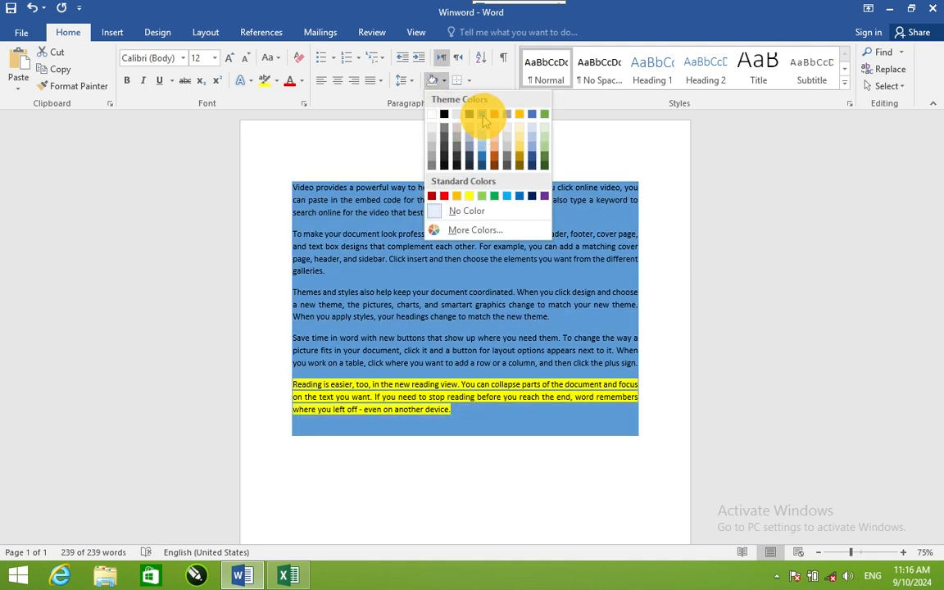
left_click(482, 115)
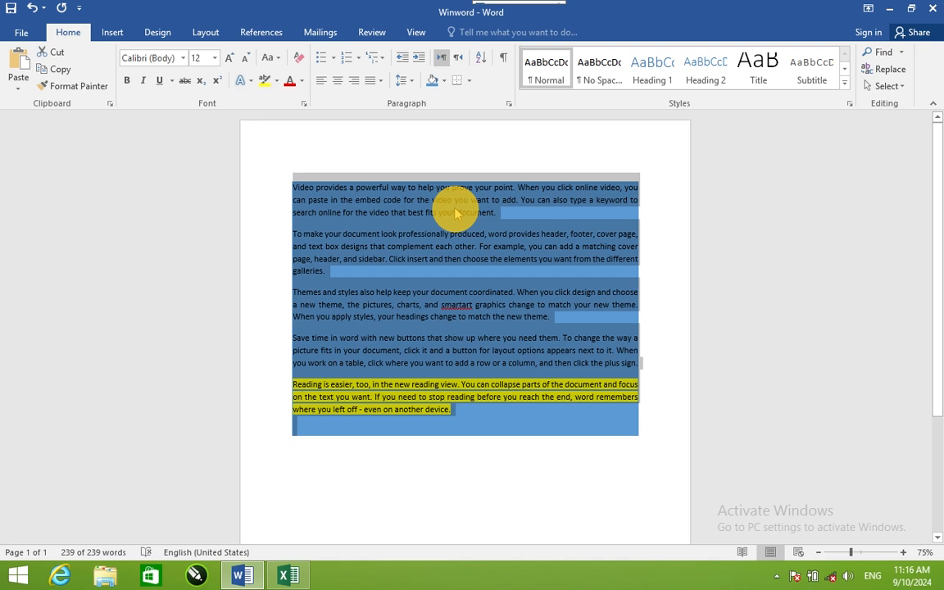
left_click(469, 81)
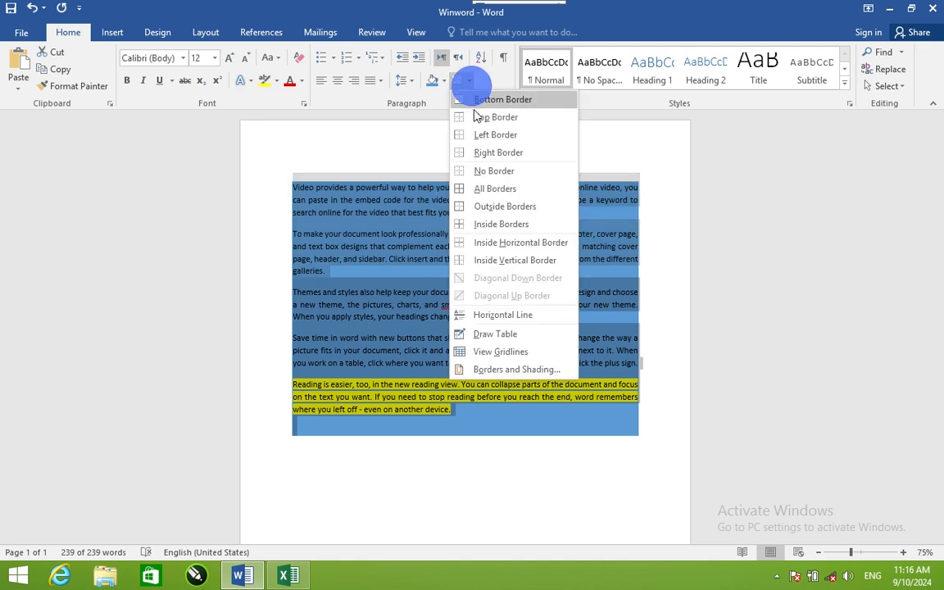
left_click(477, 188)
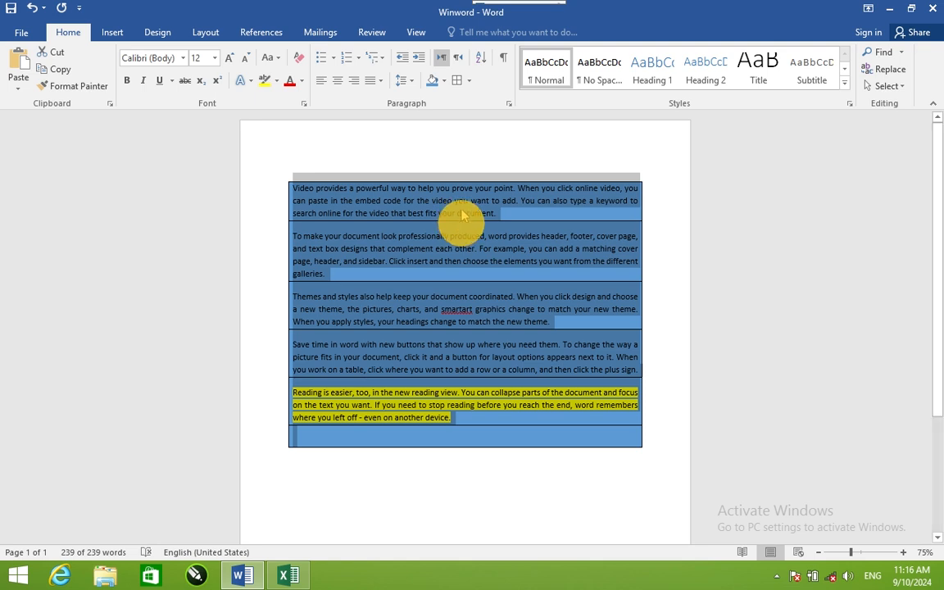
left_click(470, 84)
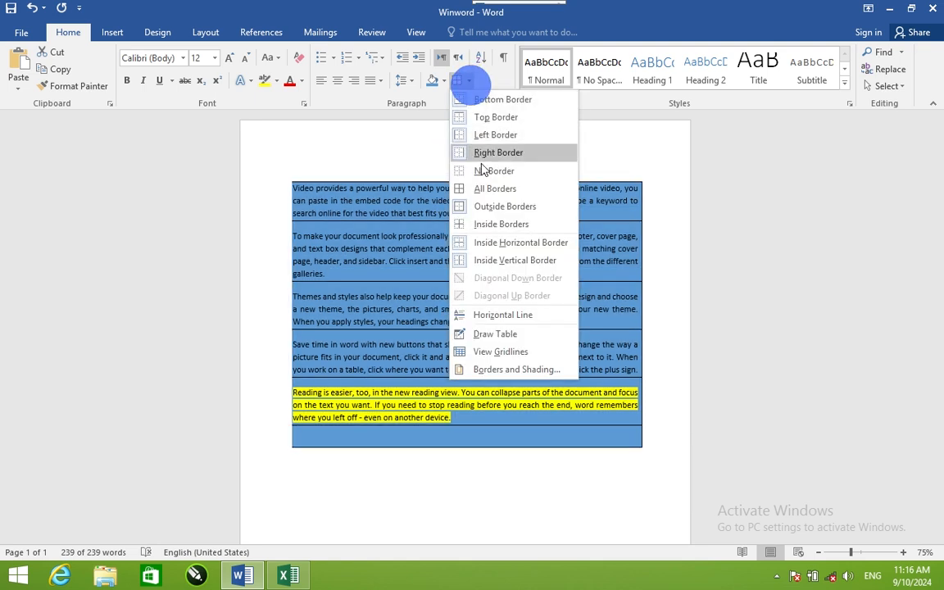
left_click(468, 171)
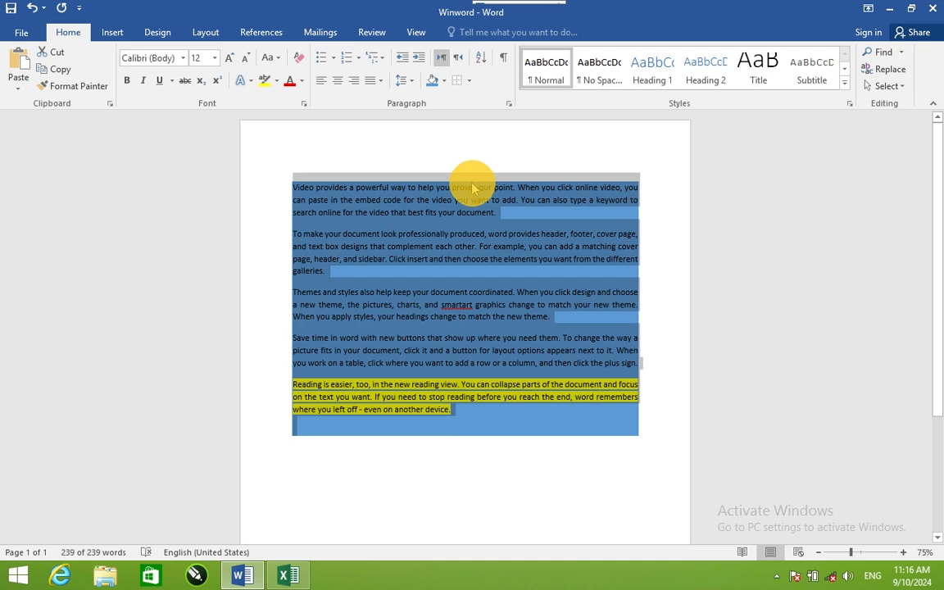
Step: Show the paragraph marks and hidden formatting symbols, and hide them again
left_click(505, 61)
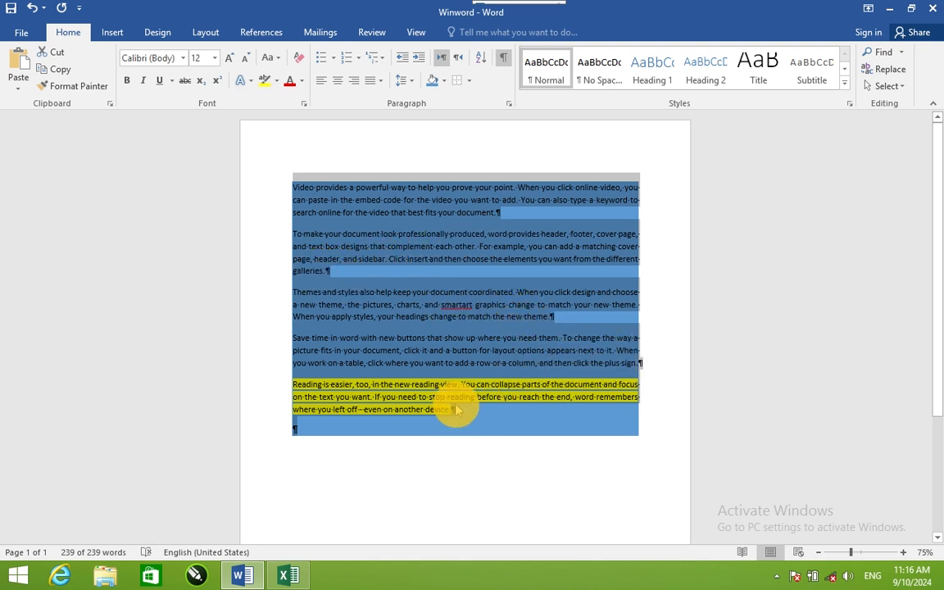
left_click(503, 61)
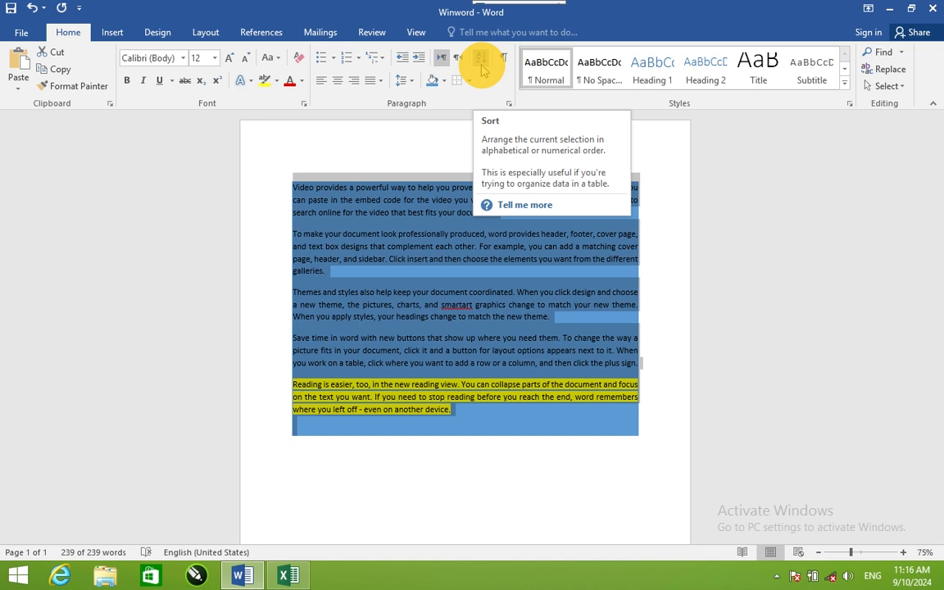
Step: Replace the whole text with the numbers 1, 3, 5, 8, 2, 4, 7 and 8 on separate lines, and select them all
key("Delete")
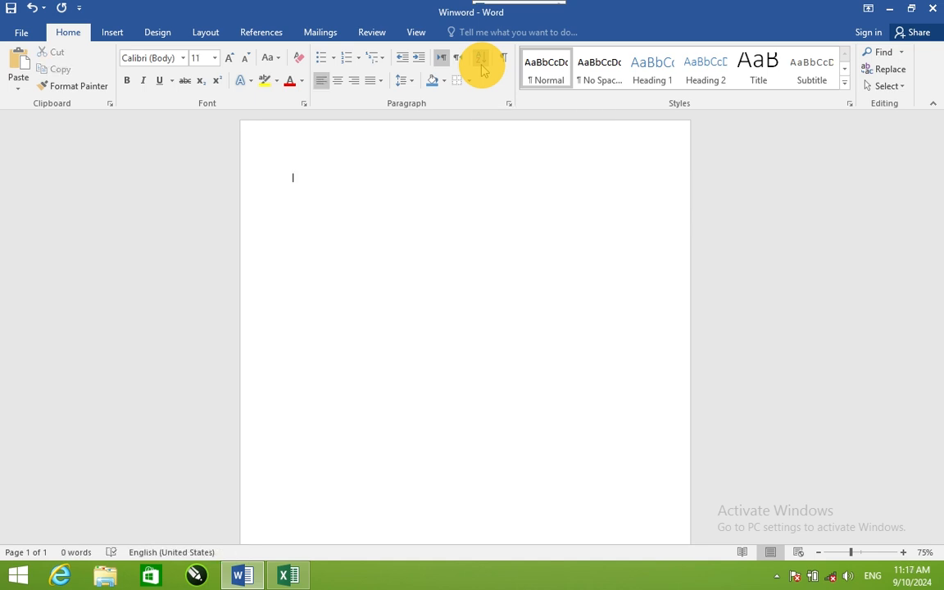
type("1")
key("Return")
type("3")
key("Return")
type("5")
key("Return")
type("8")
key("Return")
type("2")
key("Return")
type("4")
key("Return")
type("7")
key("Return")
type("8")
key("ctrl+a")
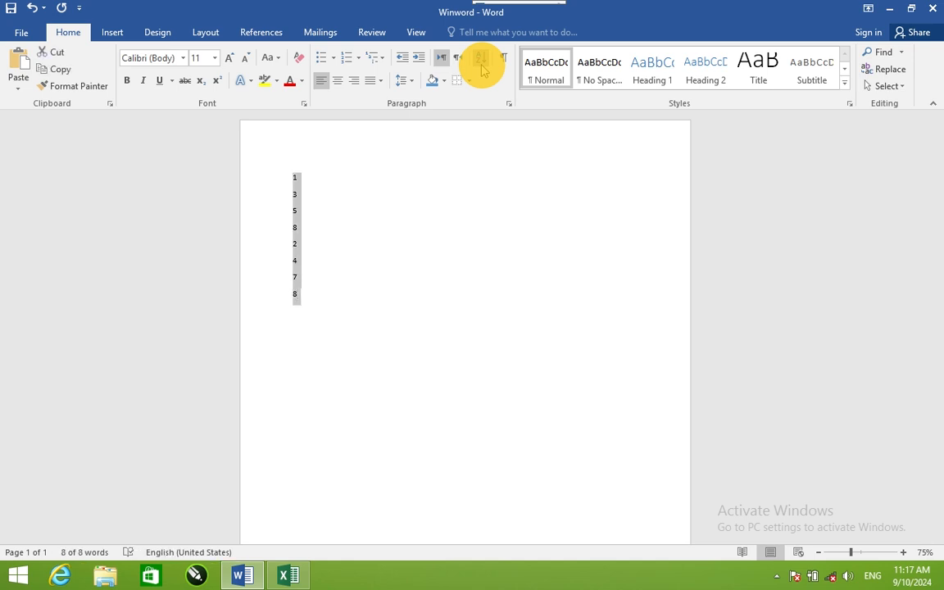
Step: Sort the selected numbers in ascending order, and re-sort them in descending order
left_click(482, 64)
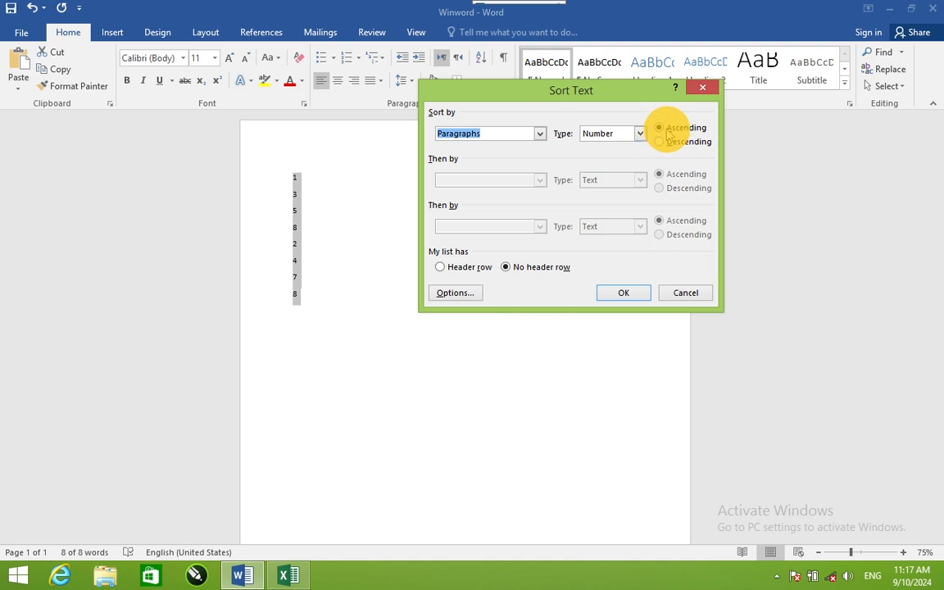
left_click(635, 296)
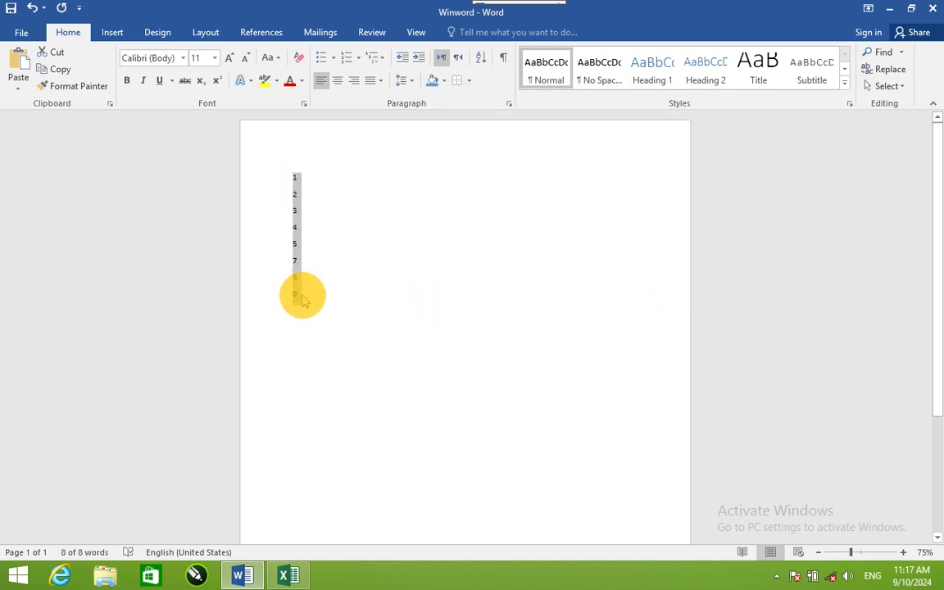
left_click(481, 57)
left_click(659, 141)
left_click(642, 293)
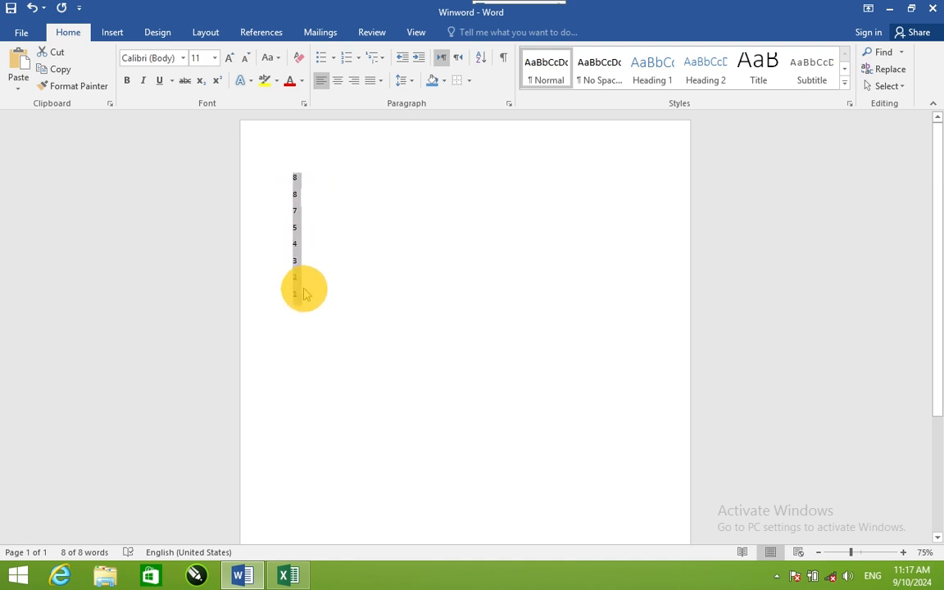
Step: Delete all the numbers, and switch the empty paragraph to right-to-left direction and back to left-to-right
key("Delete")
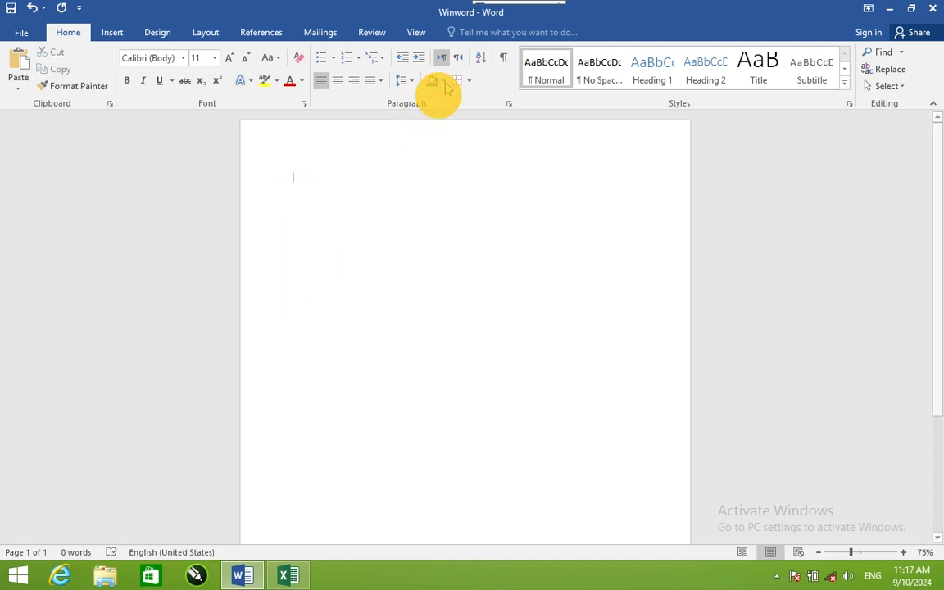
left_click(459, 56)
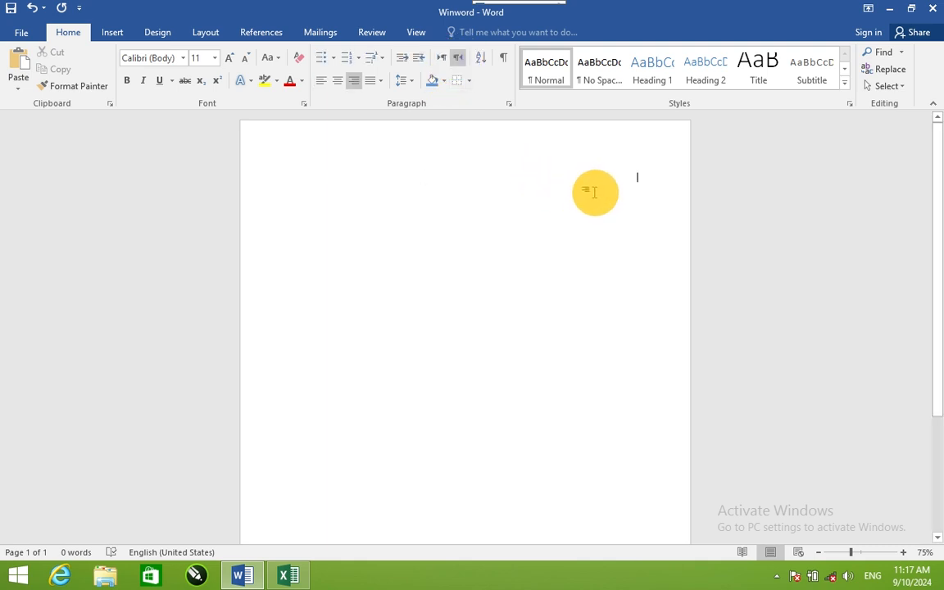
left_click(442, 58)
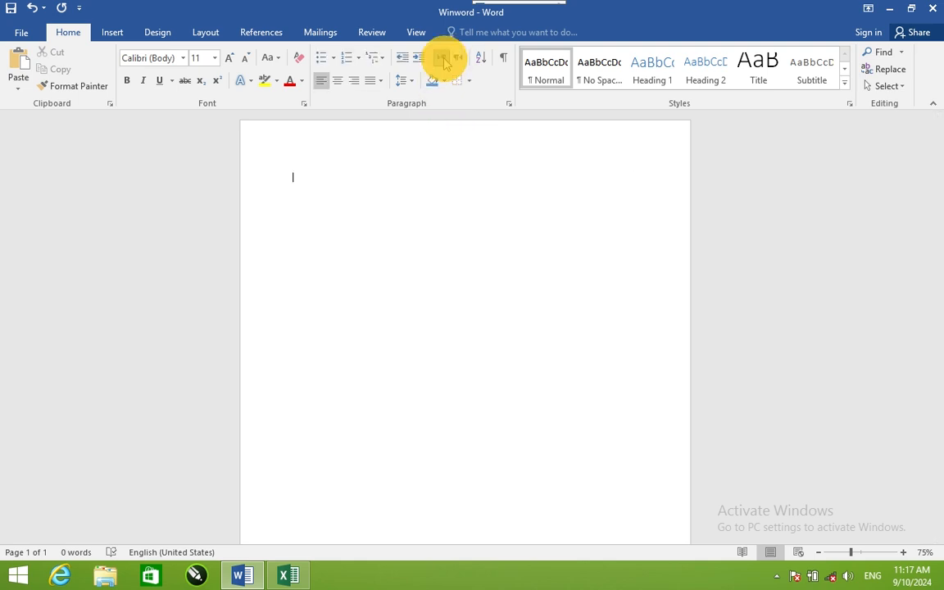
Step: Generate sample paragraphs on the empty page with =rand()
type("=ra")
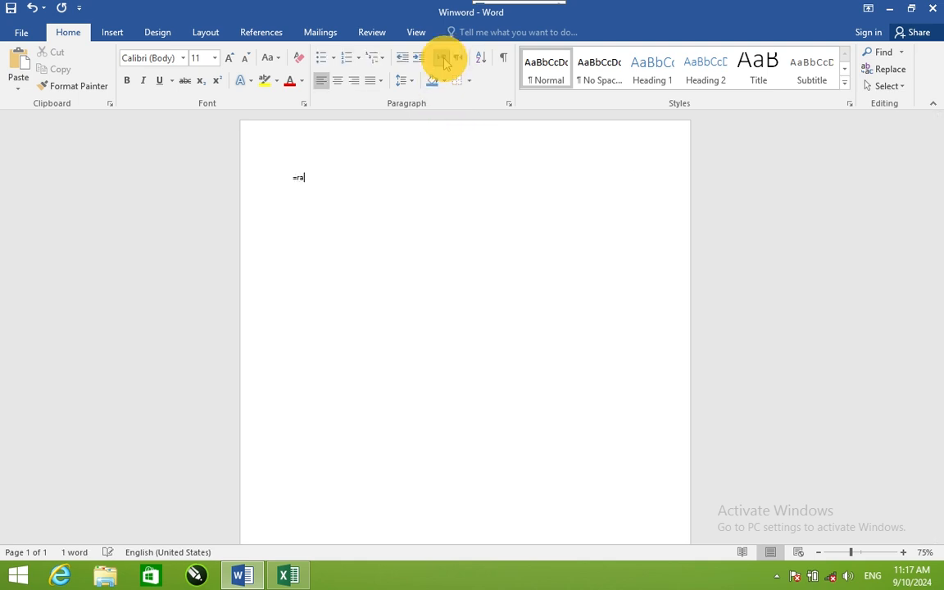
type("nd()")
key("Return")
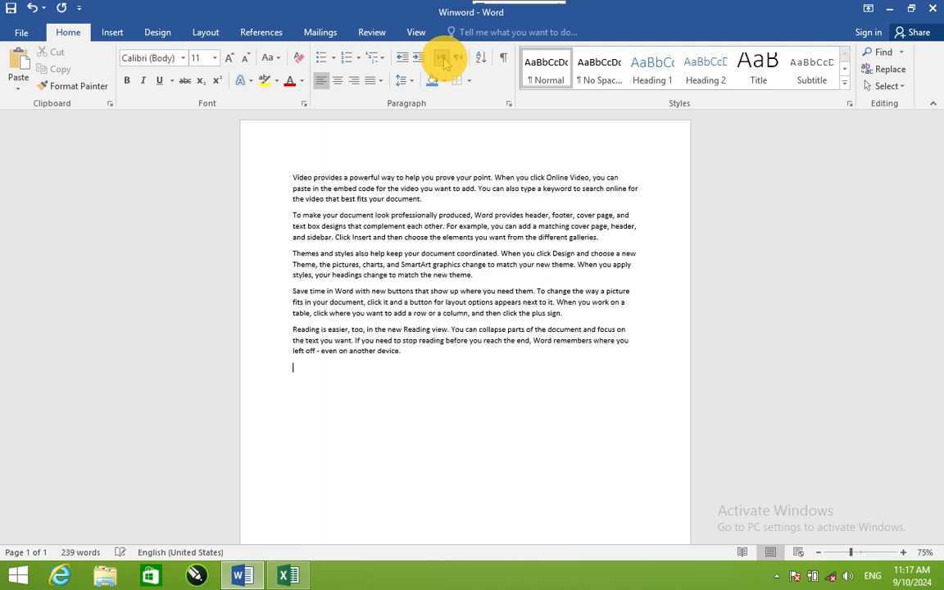
Step: Increase the indent of the whole text and decrease it again
key("ctrl+a")
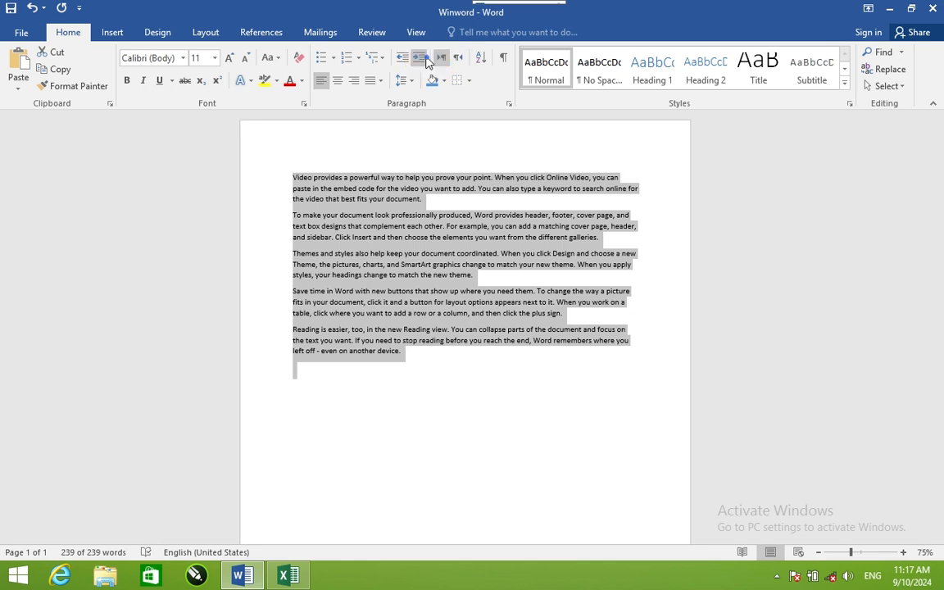
left_click(426, 61)
left_click(426, 61)
left_click(401, 57)
left_click(402, 58)
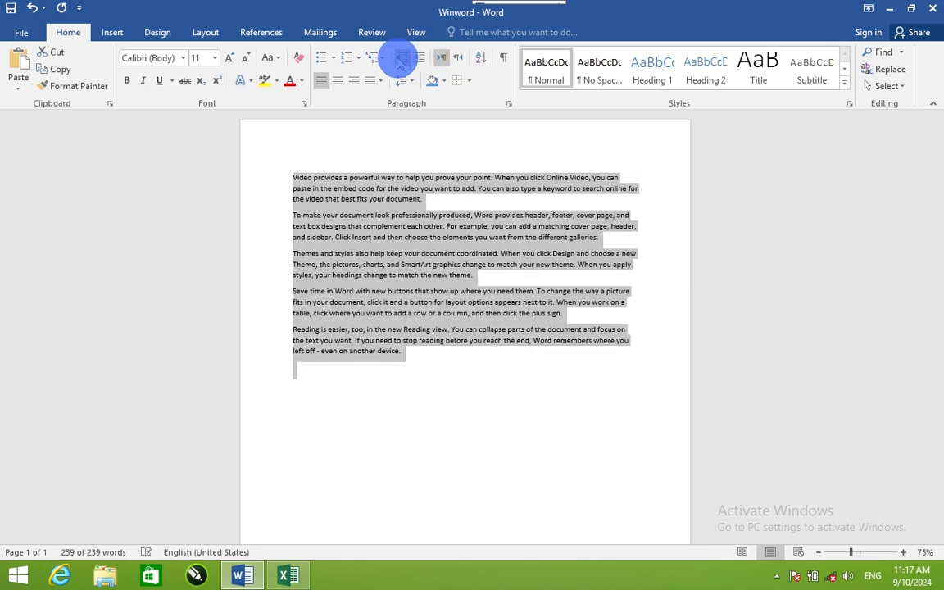
left_click(518, 133)
key("ctrl+a")
Step: Insert a new line above the first paragraph and enter the title Afghanistan
left_click(290, 177)
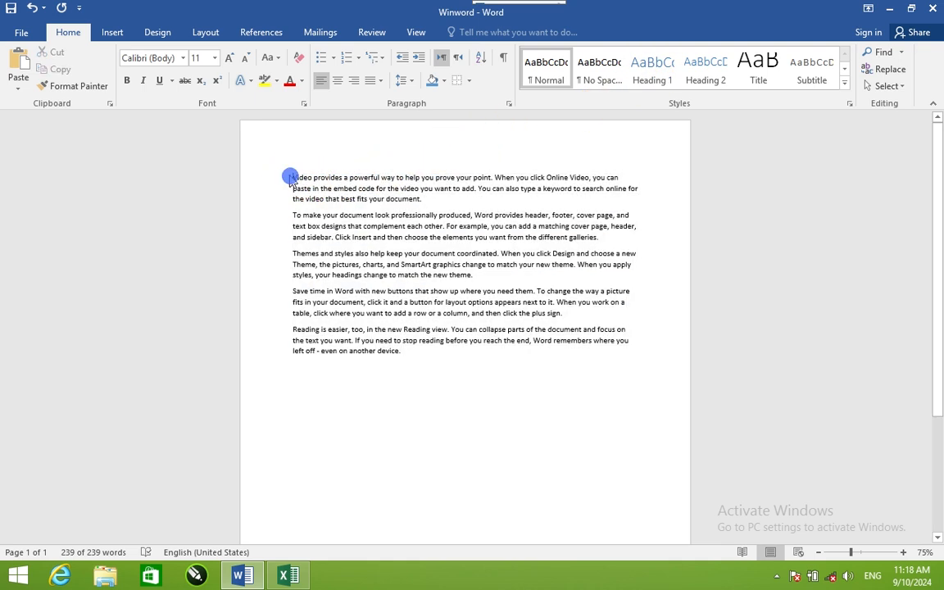
key("Return")
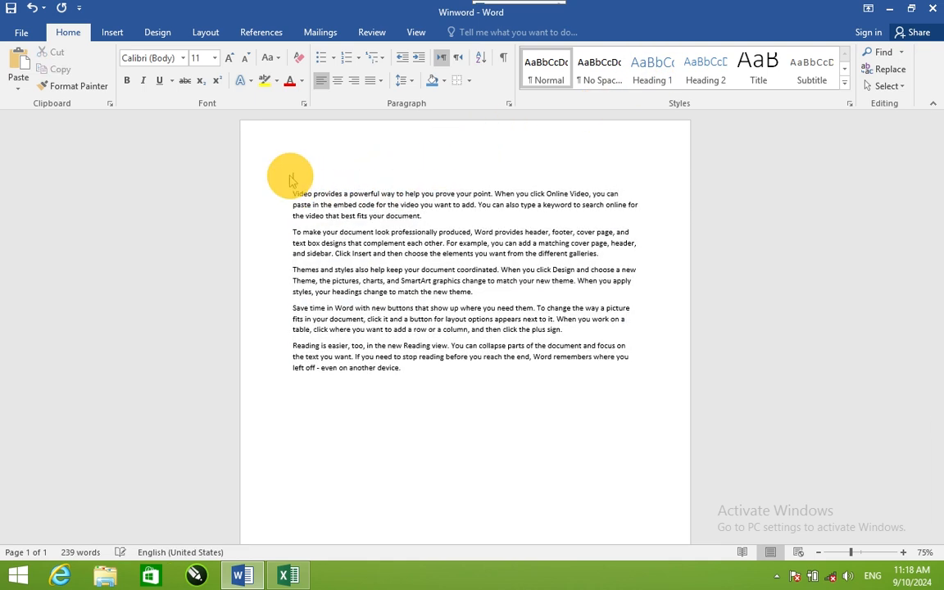
left_click(290, 176)
type("Afghanistan")
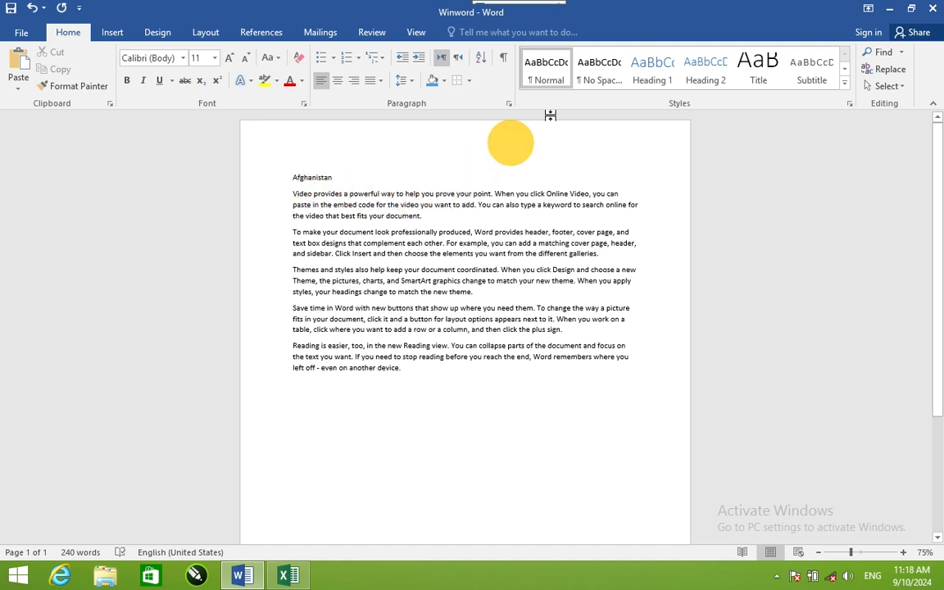
Step: Apply the Heading 1 style to the Afghanistan title
left_click(652, 81)
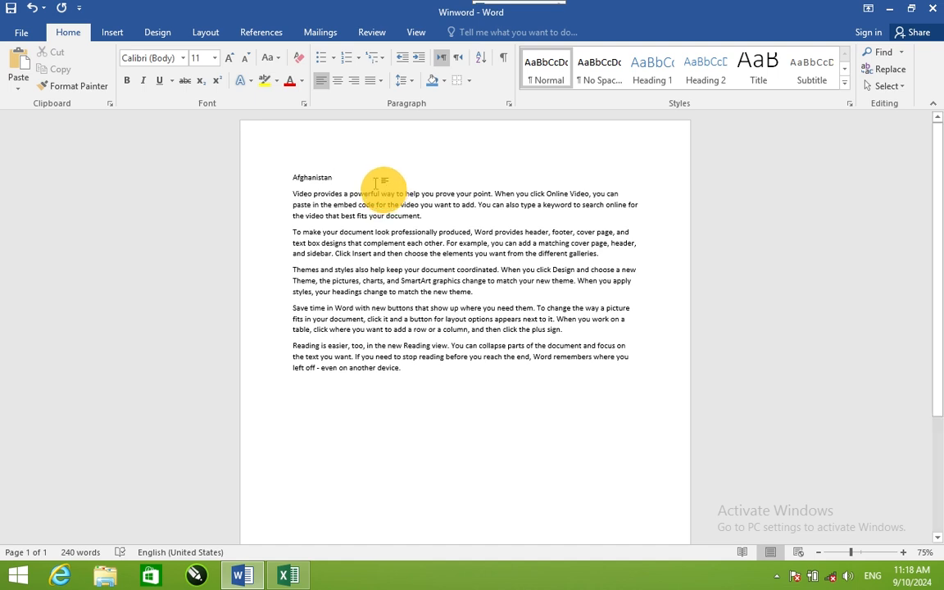
left_click_drag(348, 178, 289, 190)
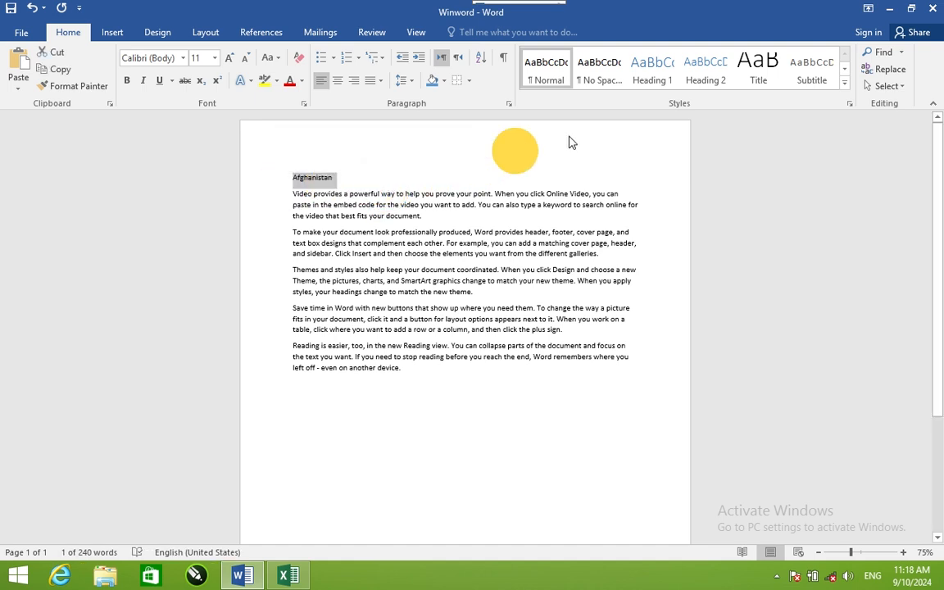
left_click(645, 78)
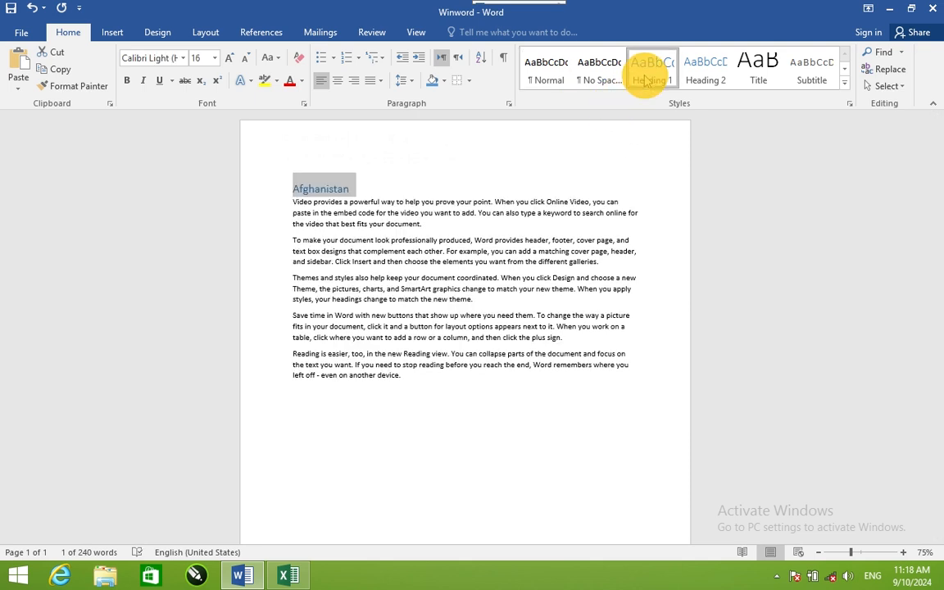
Step: Start a new style from the title's formatting, name it with a person's first name, and open its full formatting settings
left_click(845, 83)
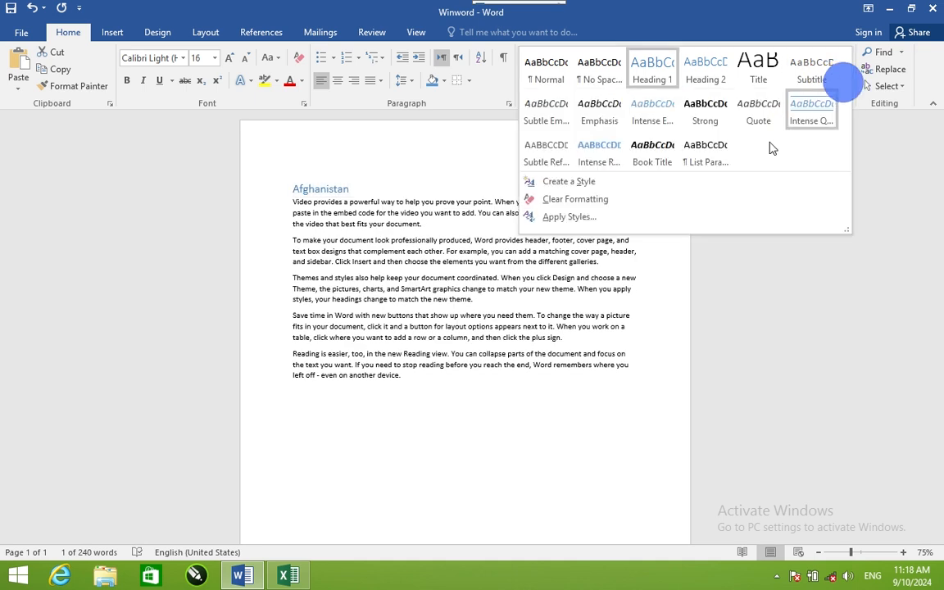
left_click(531, 183)
left_click(461, 160)
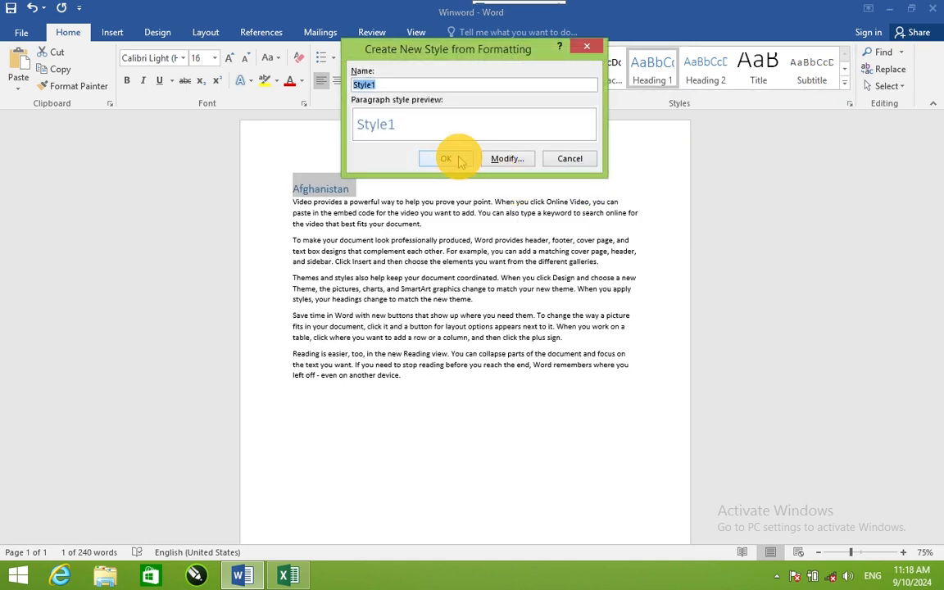
type("amir")
left_click(506, 160)
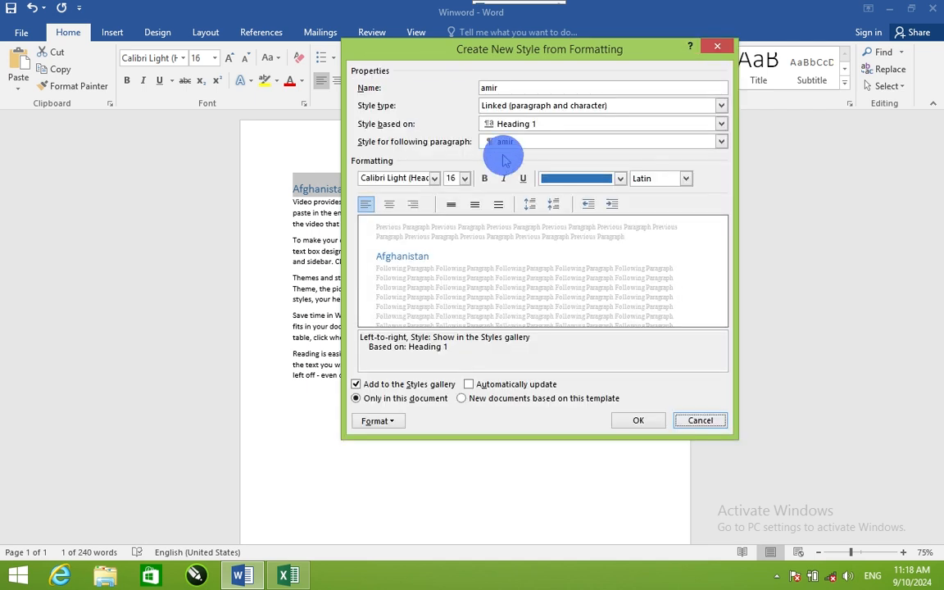
Step: Format the new style as Swis721 WGL4 BT, bold, underlined, centred and red, and save it
left_click(435, 180)
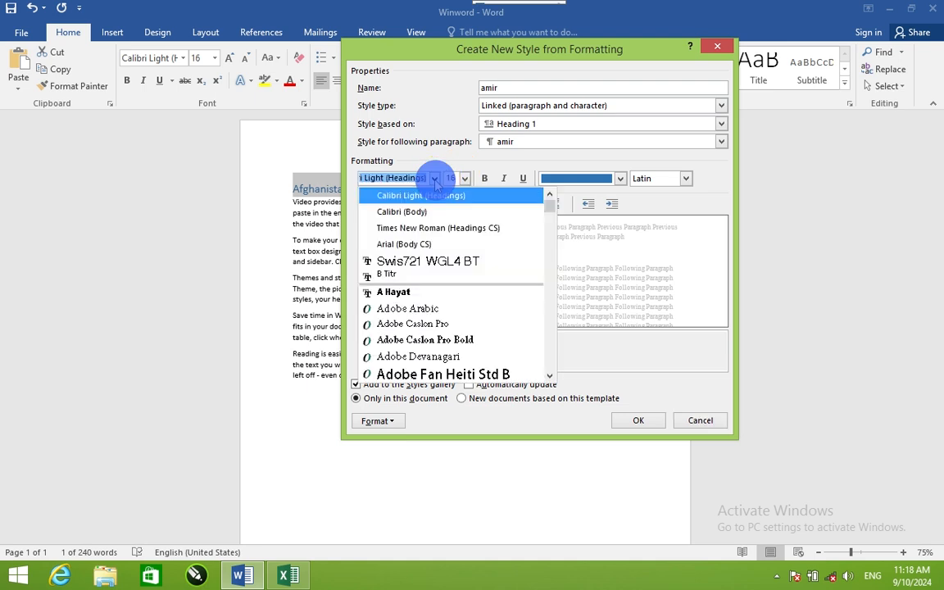
left_click(423, 259)
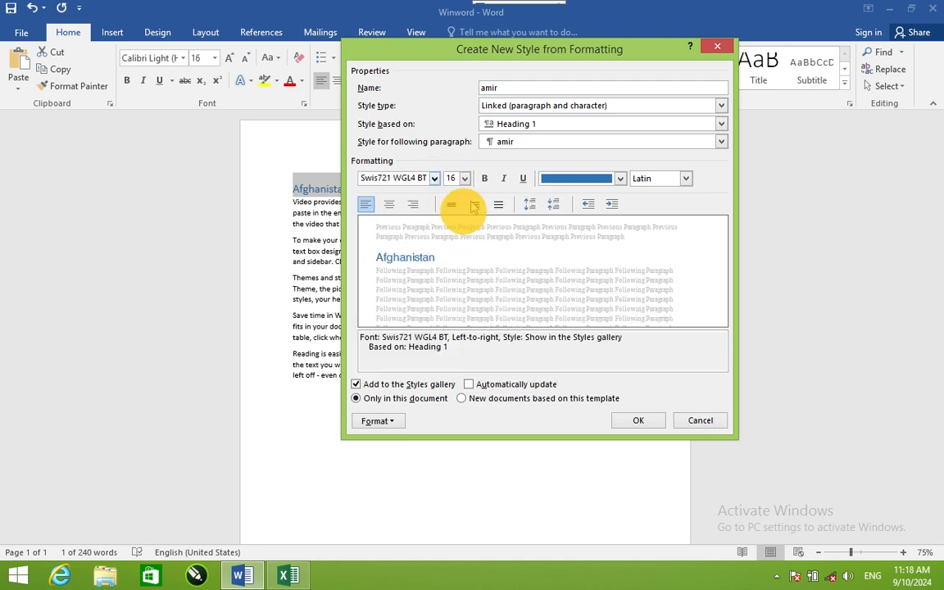
left_click(484, 178)
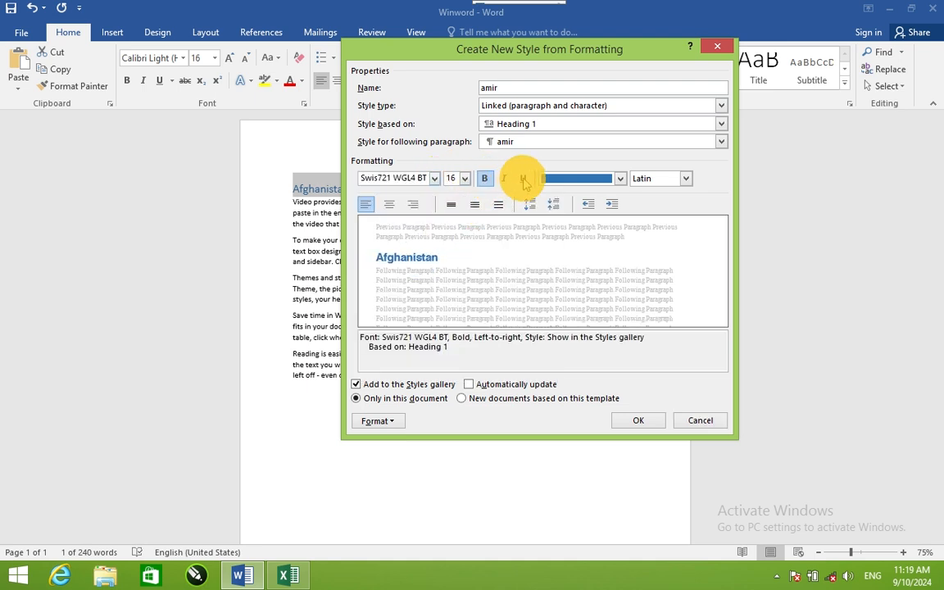
left_click(524, 180)
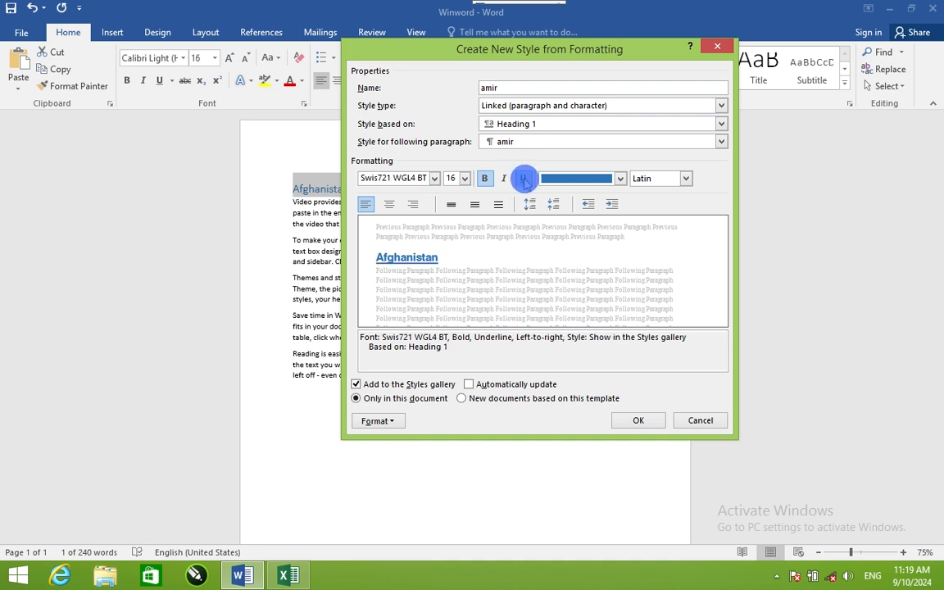
left_click(391, 205)
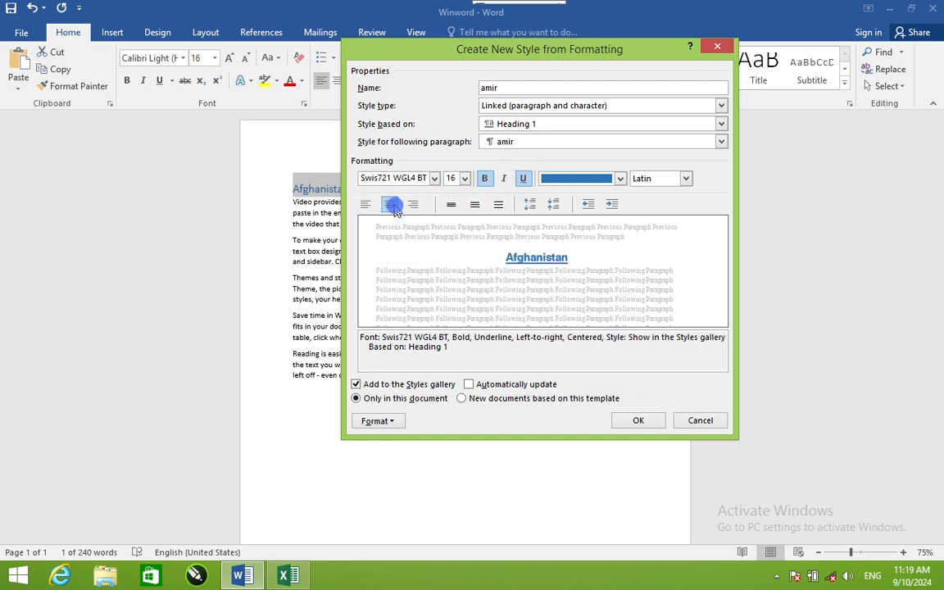
left_click(619, 179)
left_click(559, 309)
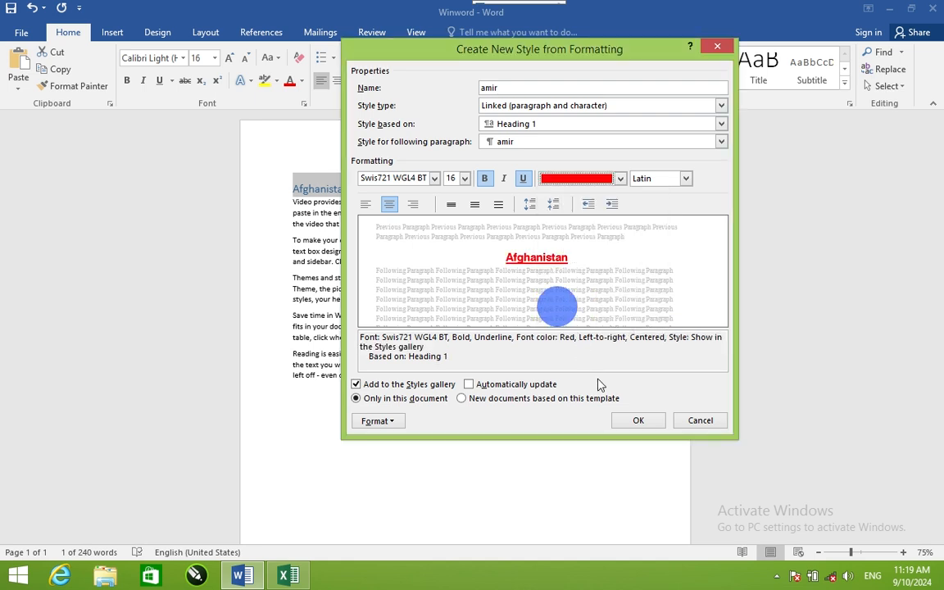
left_click(631, 416)
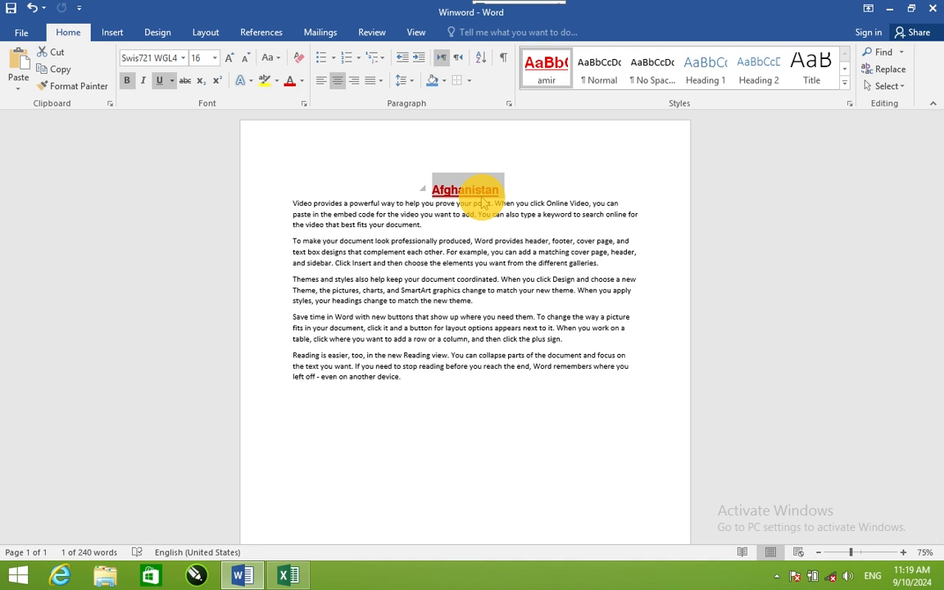
left_click(616, 184)
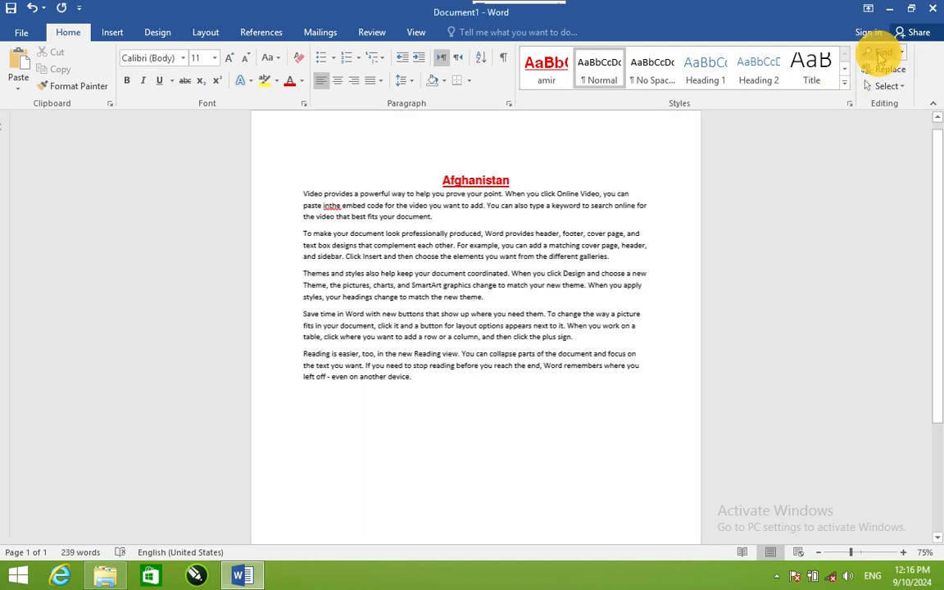
Step: Search the document for "the", and look through the matches by results, pages and headings
left_click(882, 52)
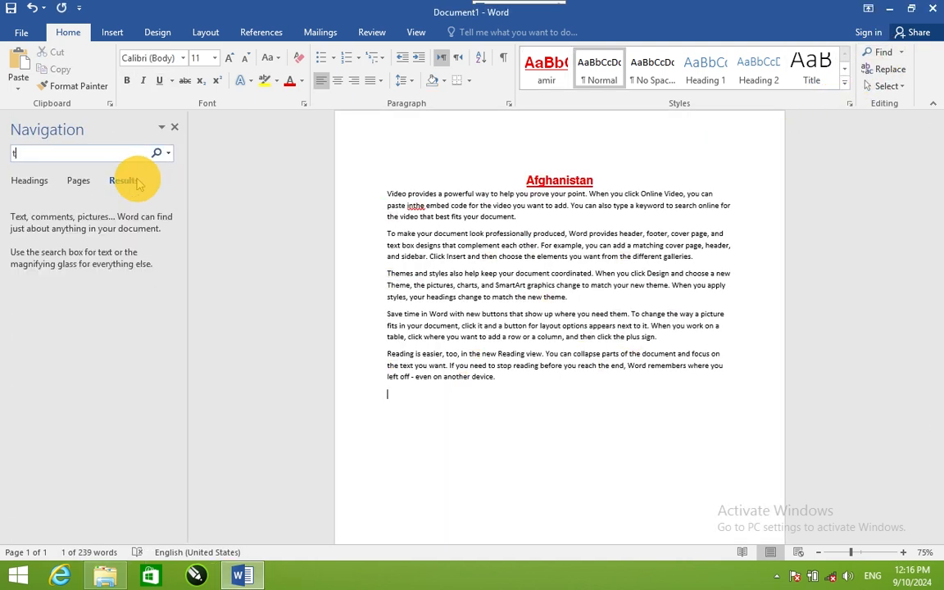
type("the")
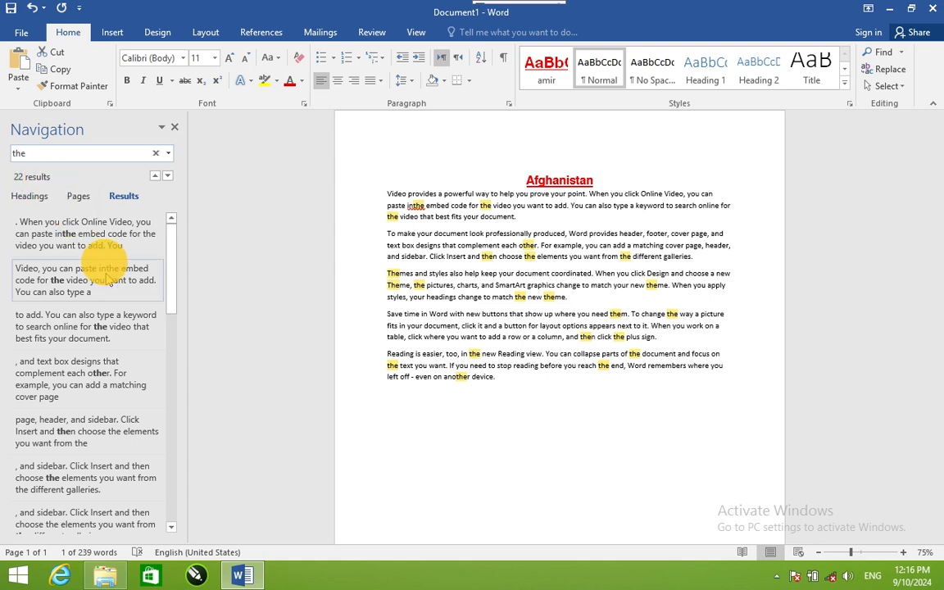
scroll(84, 262, "down", 6)
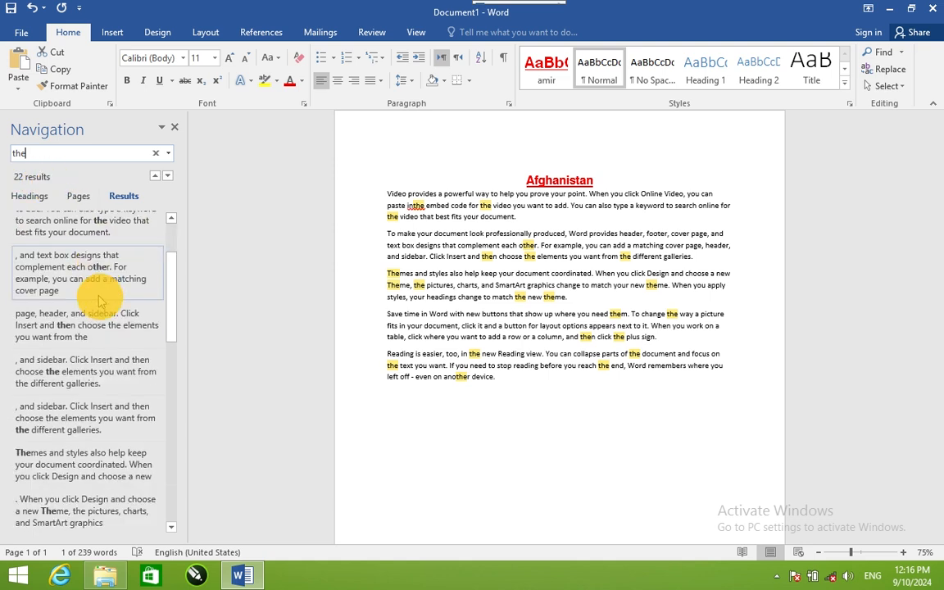
left_click(78, 196)
left_click(30, 198)
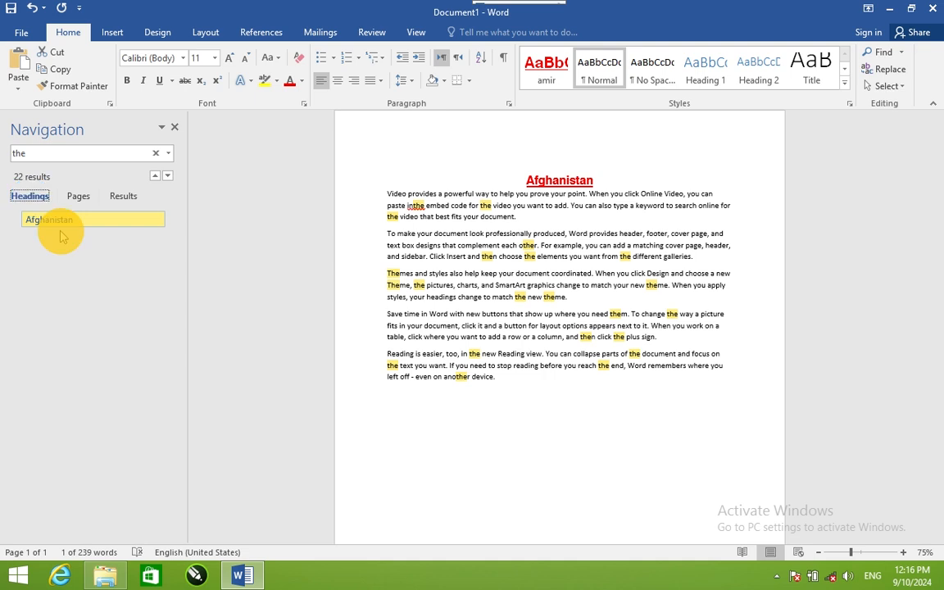
Step: Replace every occurrence of "the" in the document with "it"
left_click(874, 70)
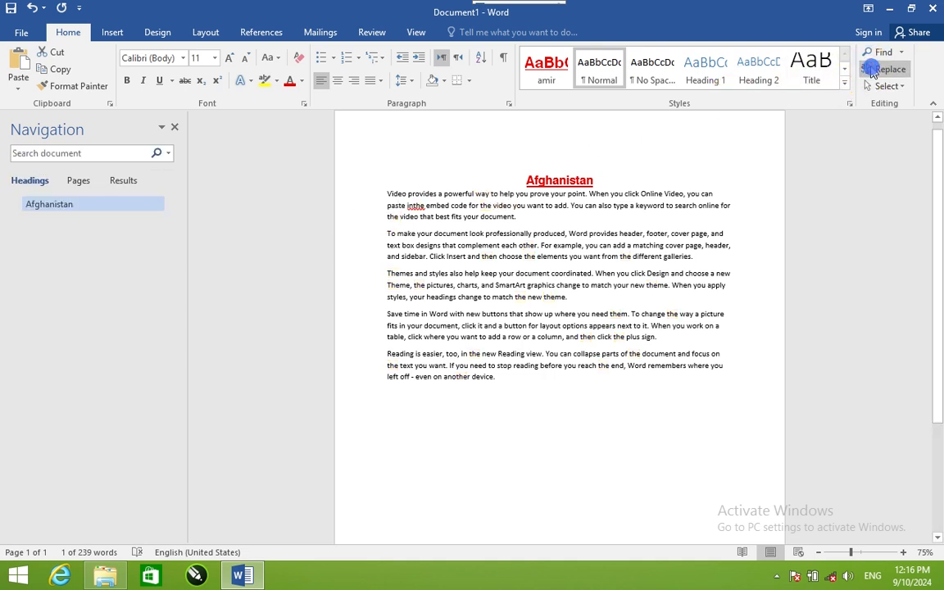
left_click(500, 270)
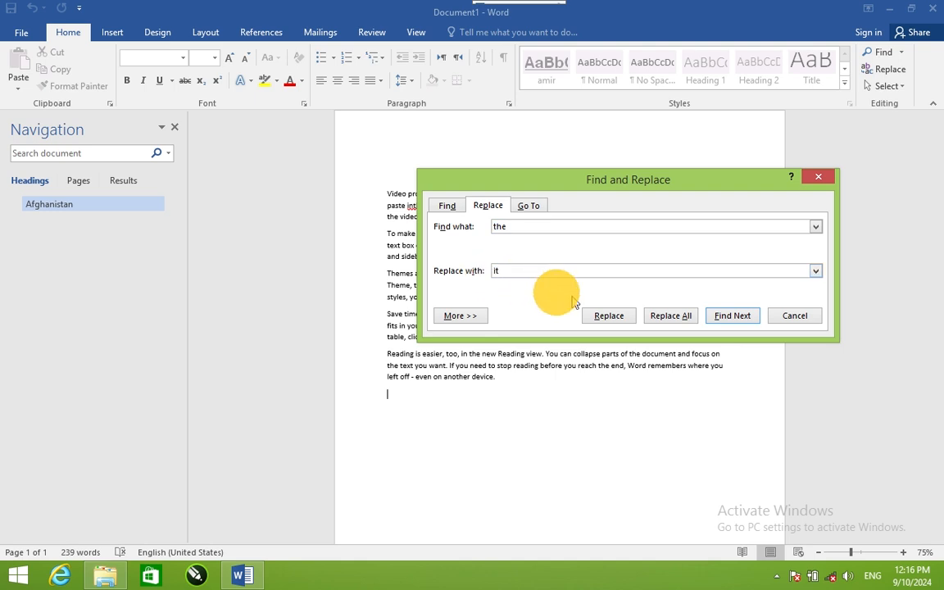
left_click(669, 316)
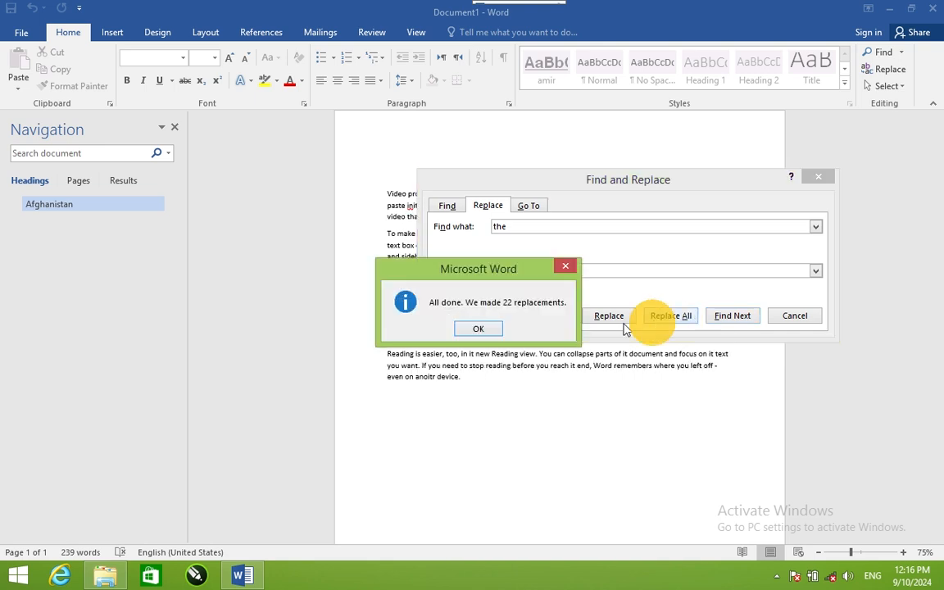
left_click(478, 328)
left_click(783, 318)
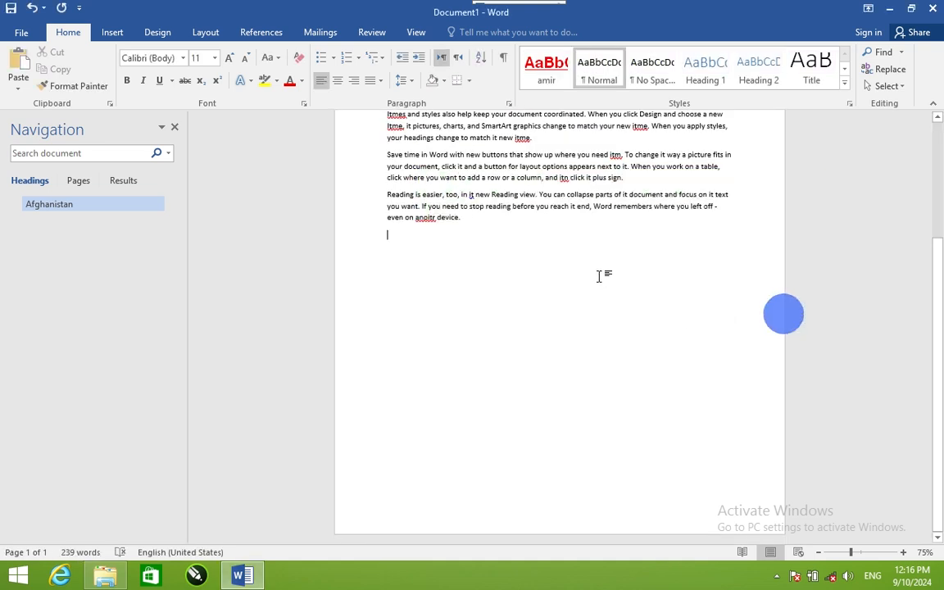
Step: Select the entire contents of the document, and clear the selection
scroll(639, 255, "up", 4)
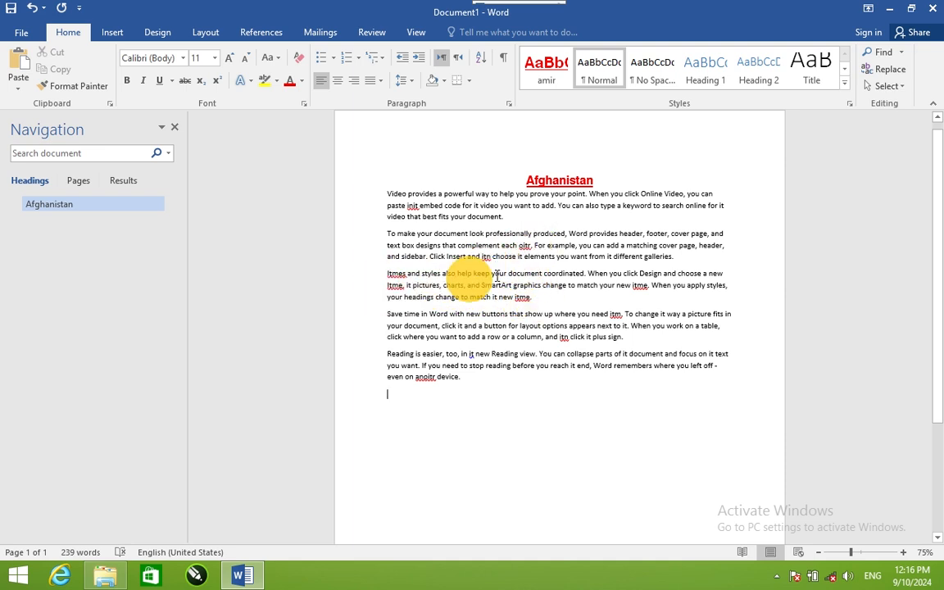
left_click(887, 86)
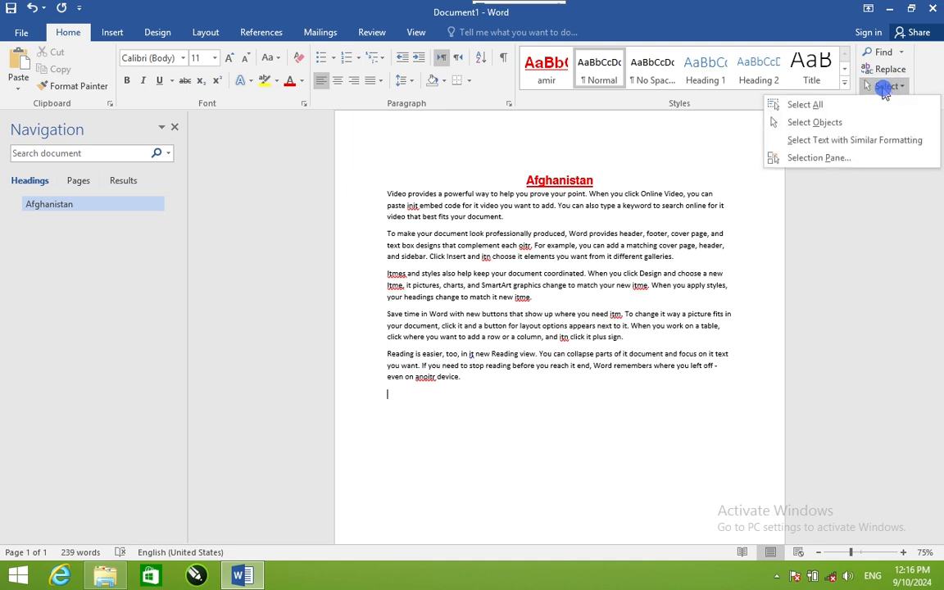
left_click(817, 106)
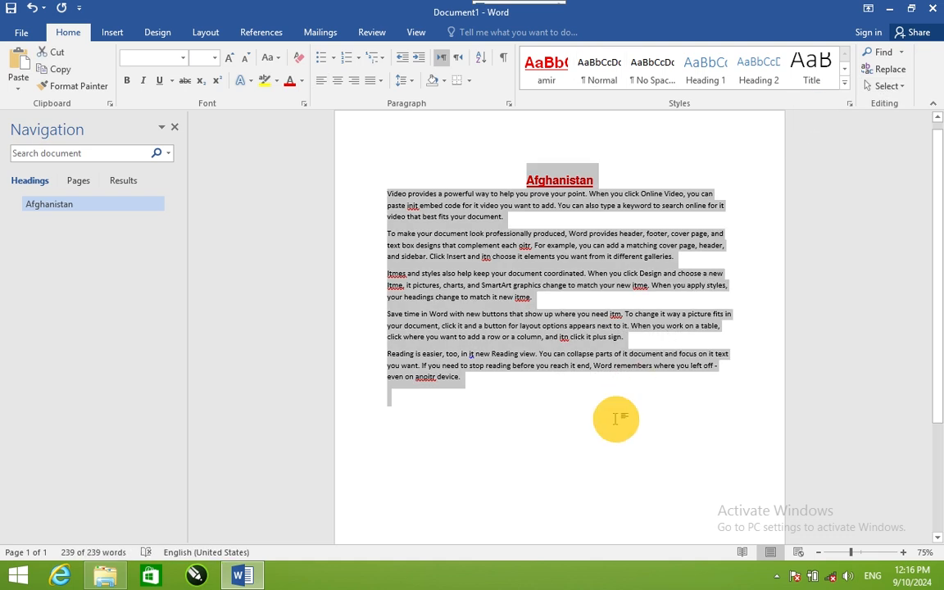
left_click(616, 418)
left_click(885, 86)
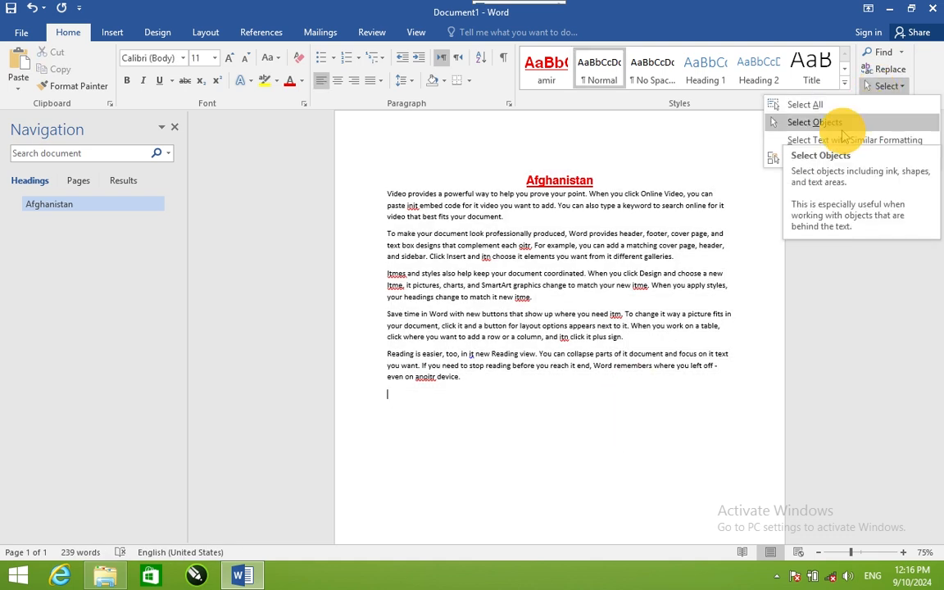
left_click(542, 384)
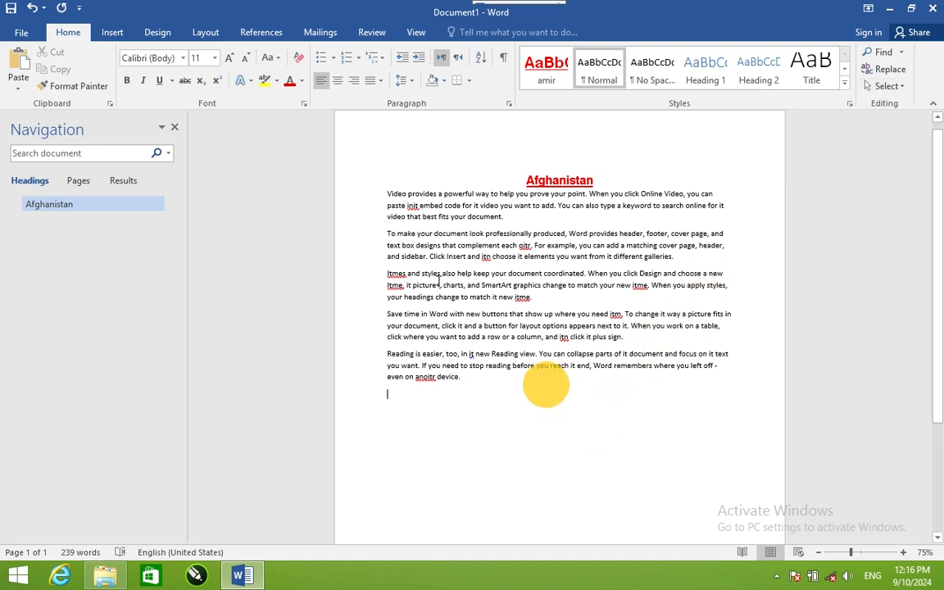
Step: Draw two blue rectangles side by side over the text, the first about 2.64" high and 2.58" wide
left_click(111, 33)
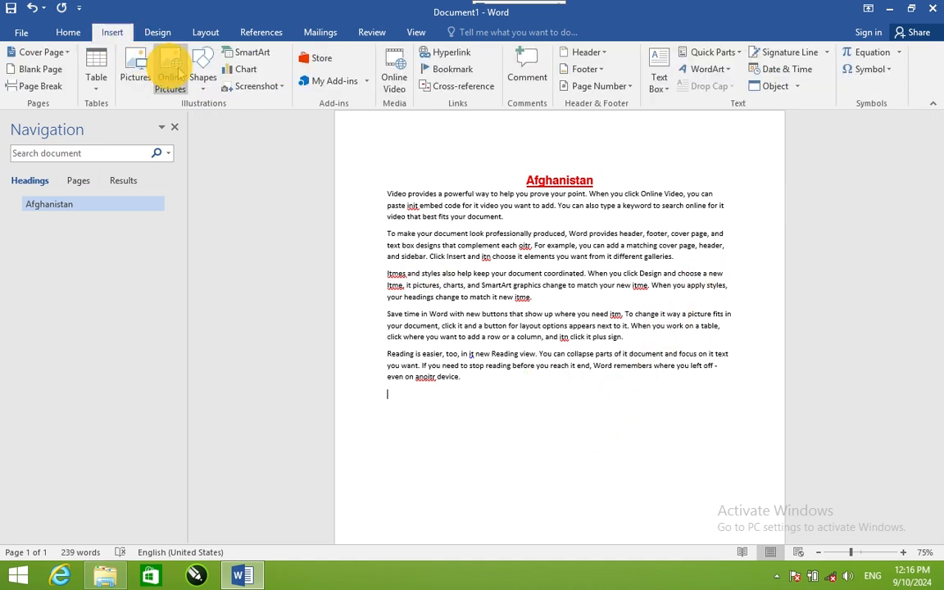
left_click(203, 72)
left_click(238, 117)
mouse_move(386, 182)
left_mouse_down()
mouse_move(439, 287)
mouse_move(523, 320)
left_mouse_up()
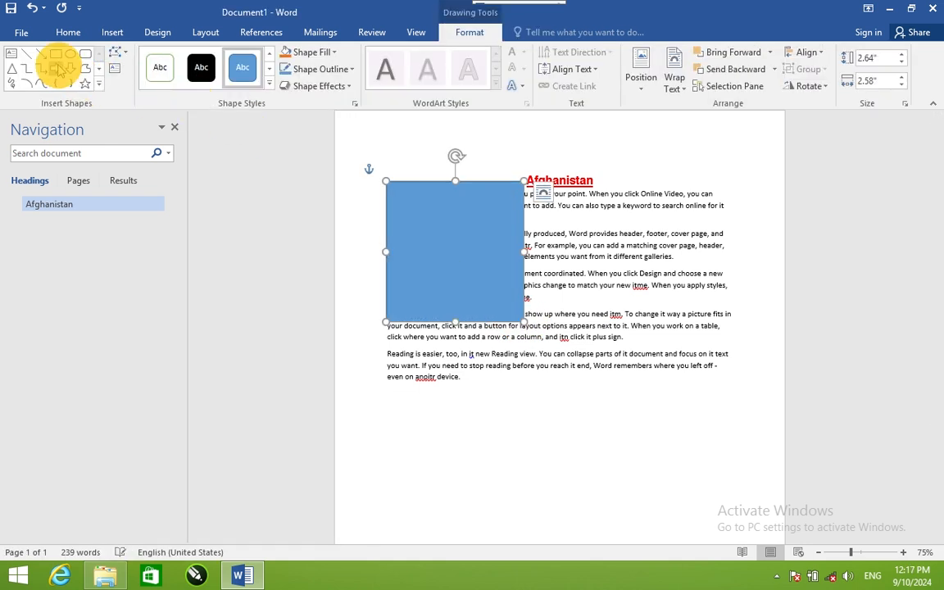
left_click_drag(566, 171, 698, 309)
Step: Select both rectangles together with Select Objects, shift them slightly, and delete them
left_click(68, 32)
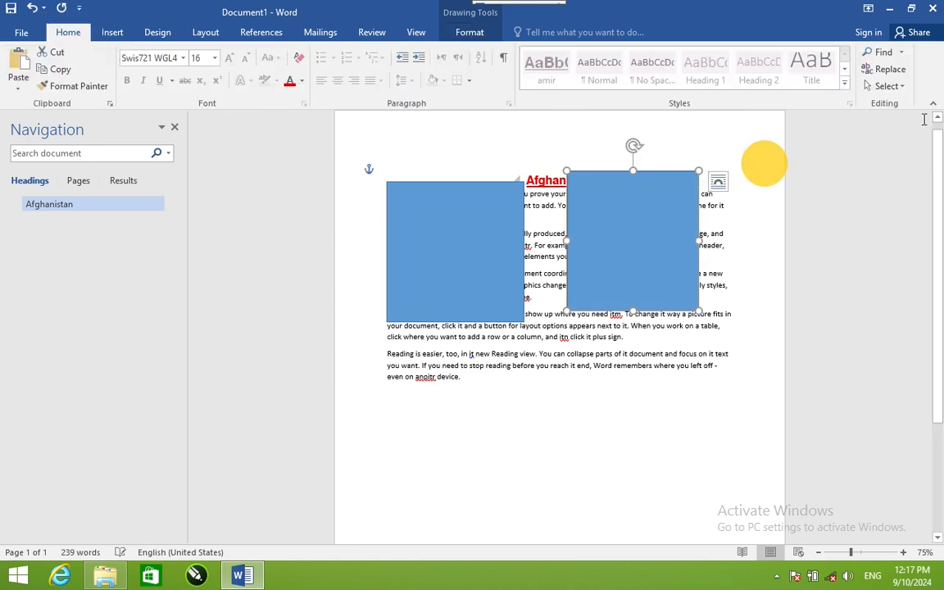
left_click(886, 86)
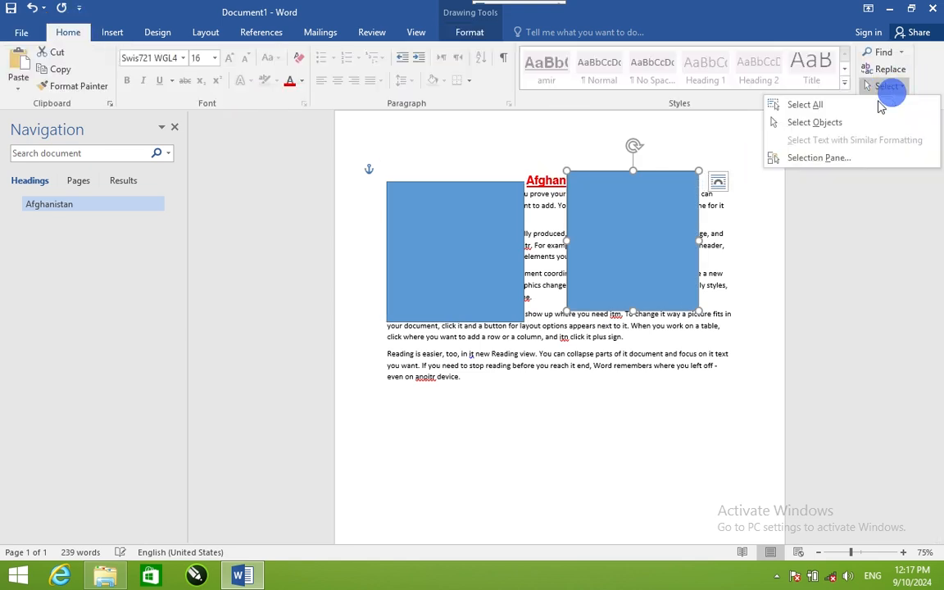
left_click(822, 124)
left_click_drag(750, 433, 348, 141)
mouse_move(420, 222)
left_mouse_down()
mouse_move(479, 224)
mouse_move(424, 224)
mouse_move(436, 225)
left_mouse_up()
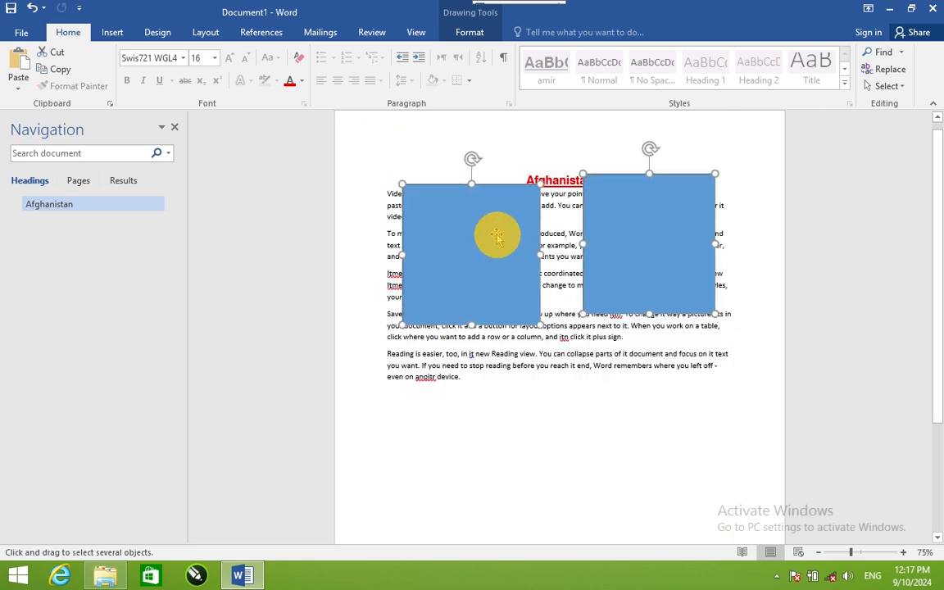
key("Delete")
Step: Format the last paragraph, beginning "Reading is easier", as bold, 14 pt and red
left_click(887, 86)
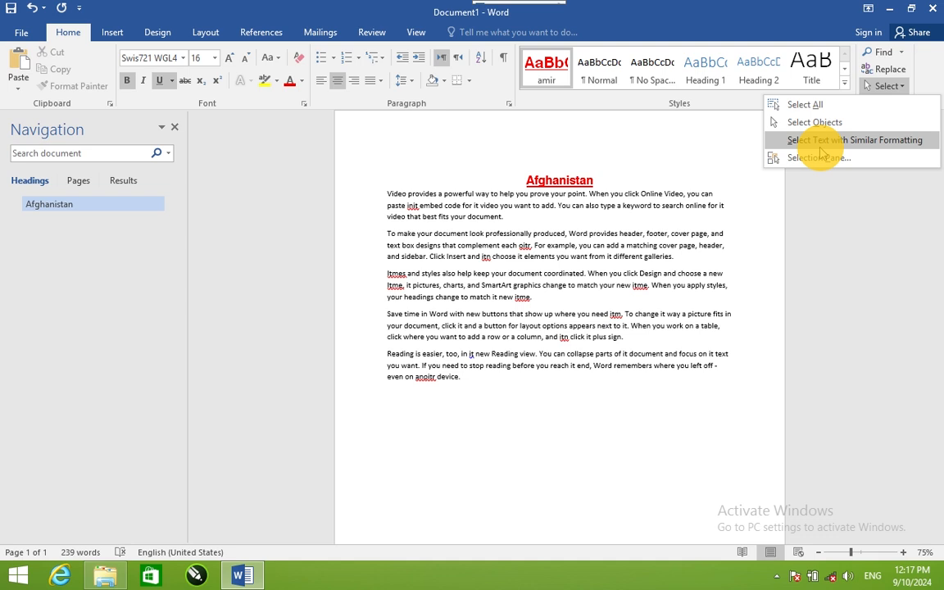
left_click(589, 428)
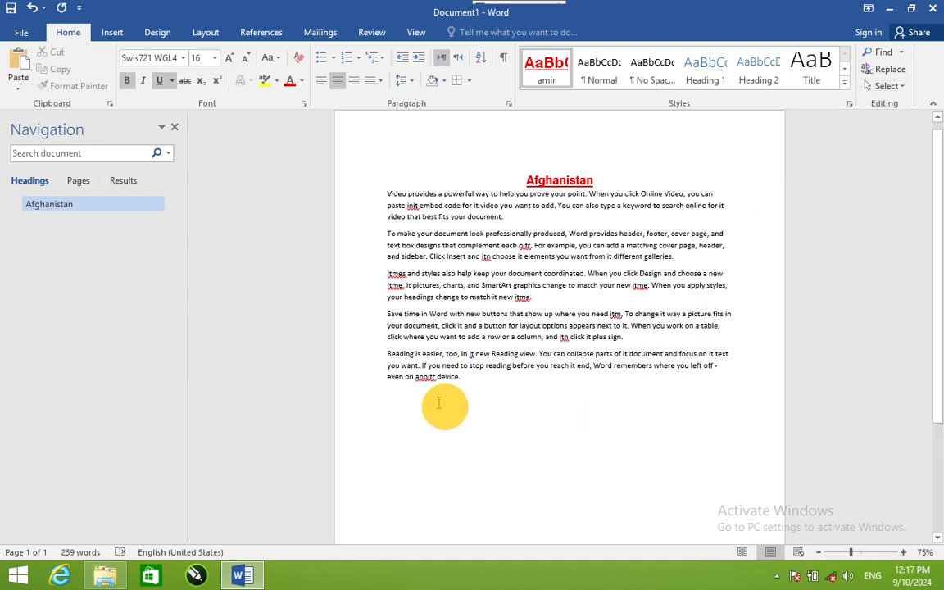
double_click(382, 357)
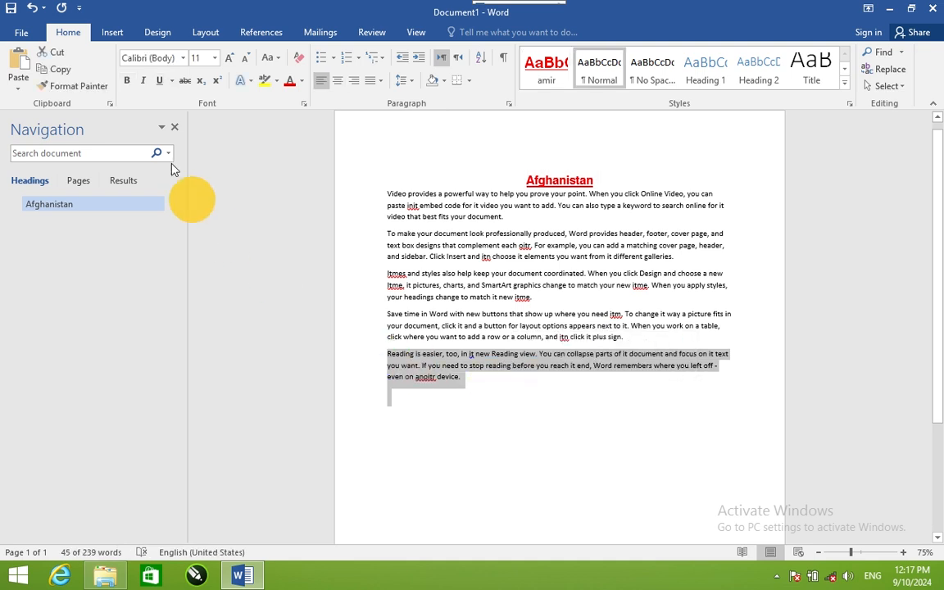
left_click(128, 80)
left_click(229, 57)
left_click(229, 57)
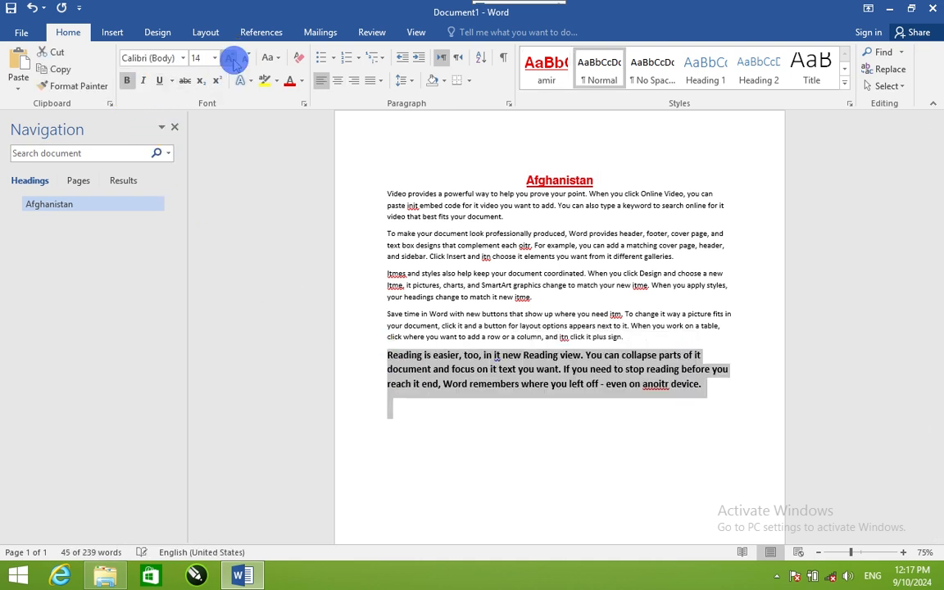
left_click(290, 82)
Step: Select all text with formatting similar to the red last paragraph, and clear the selection
left_click(492, 367)
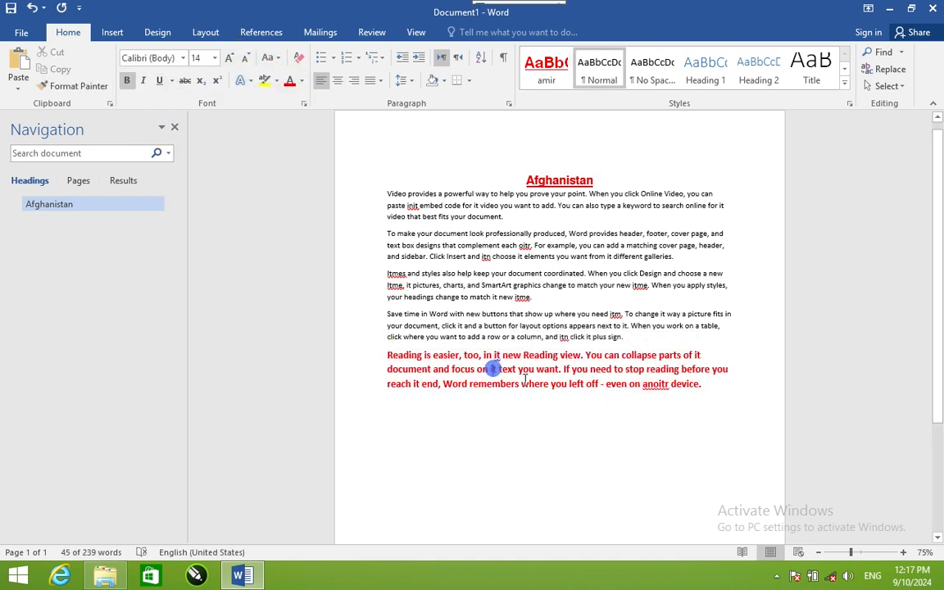
left_click(880, 86)
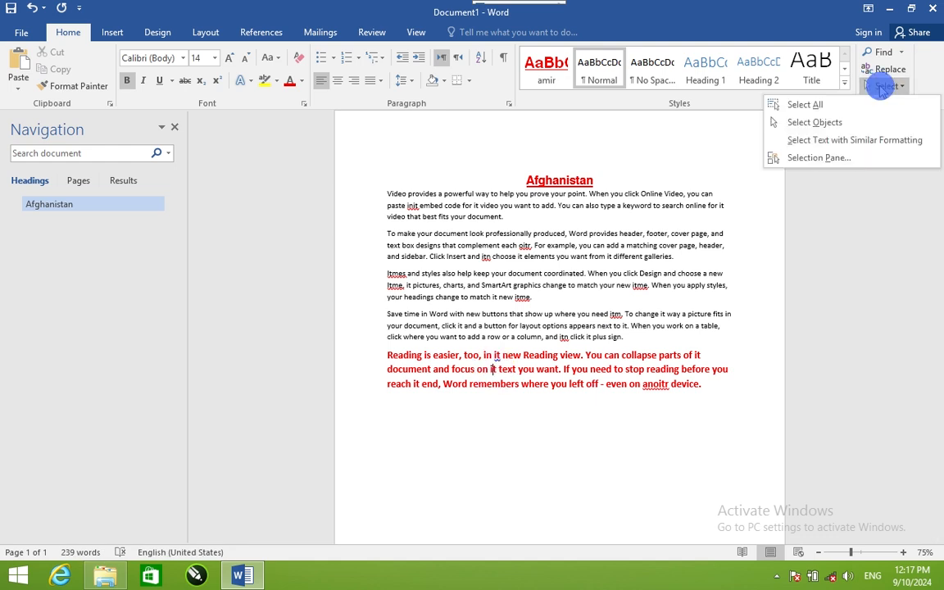
left_click(836, 141)
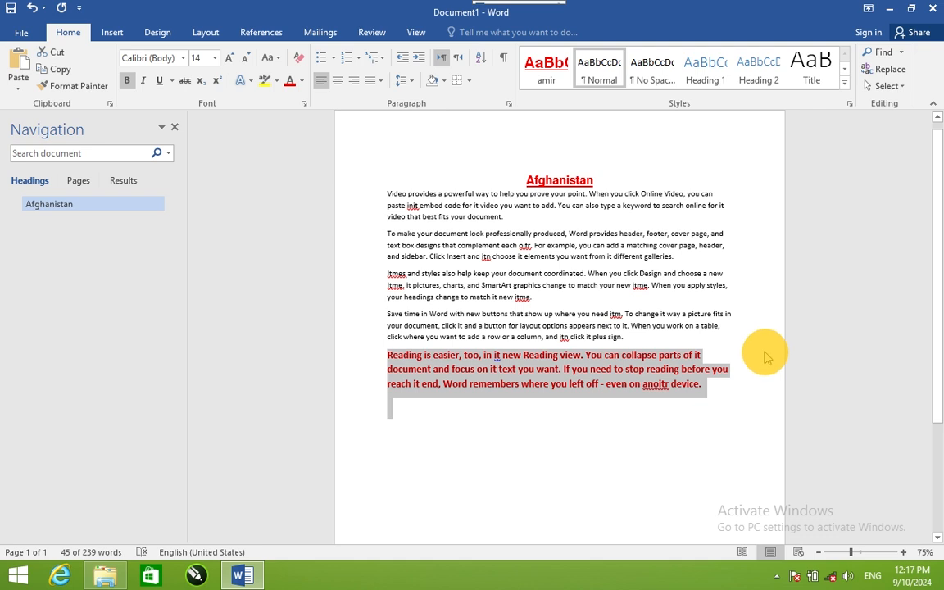
left_click(695, 436)
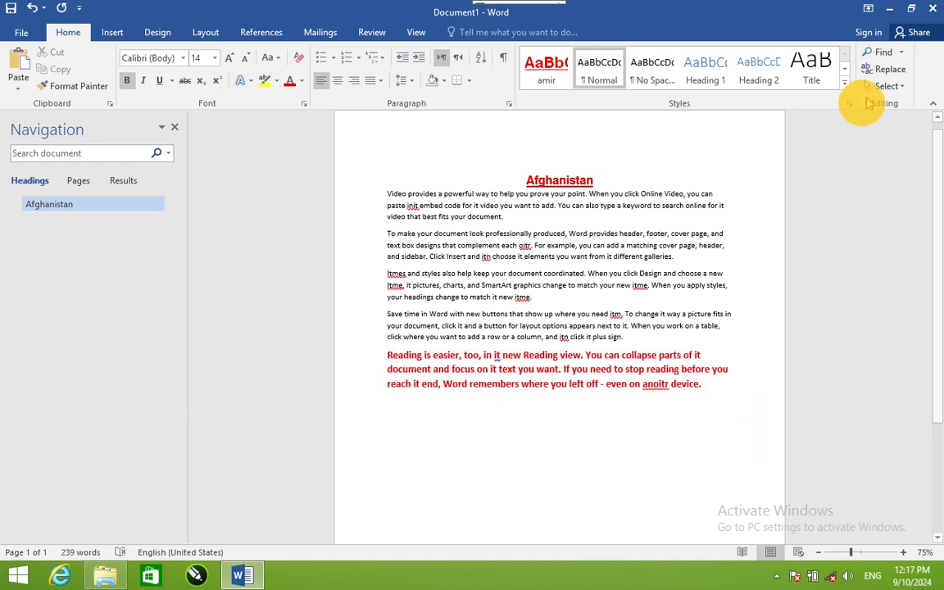
left_click(880, 86)
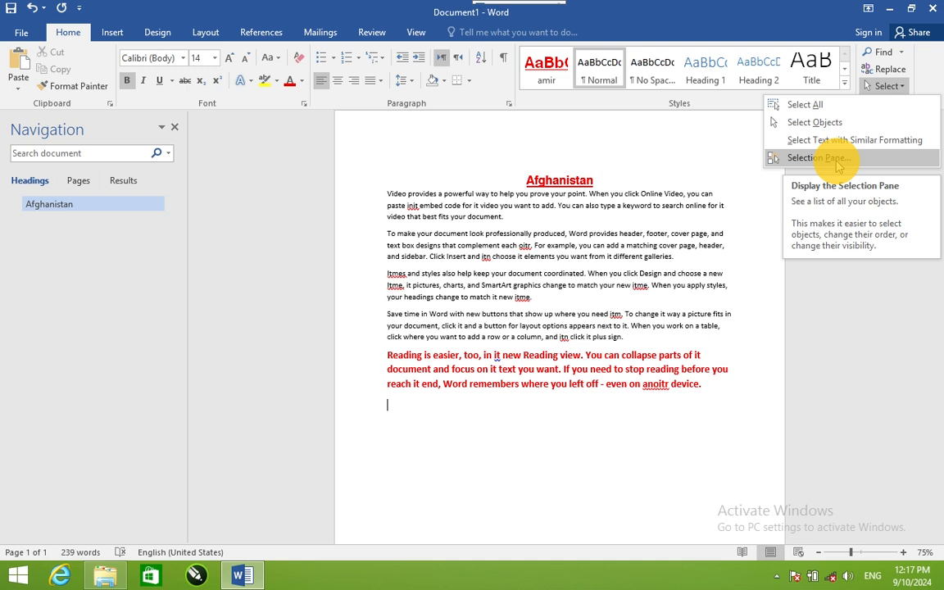
left_click(657, 436)
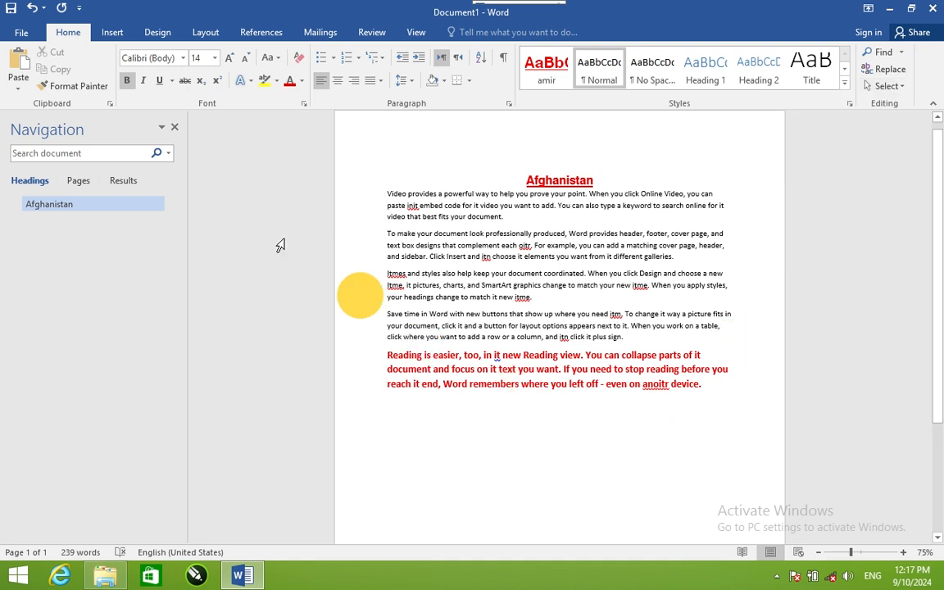
Step: Draw a rectangle about 2.1" by 2.25" beside the title and a down arrow about 2.28" by 2.13" over the paragraphs' right half
left_click(114, 32)
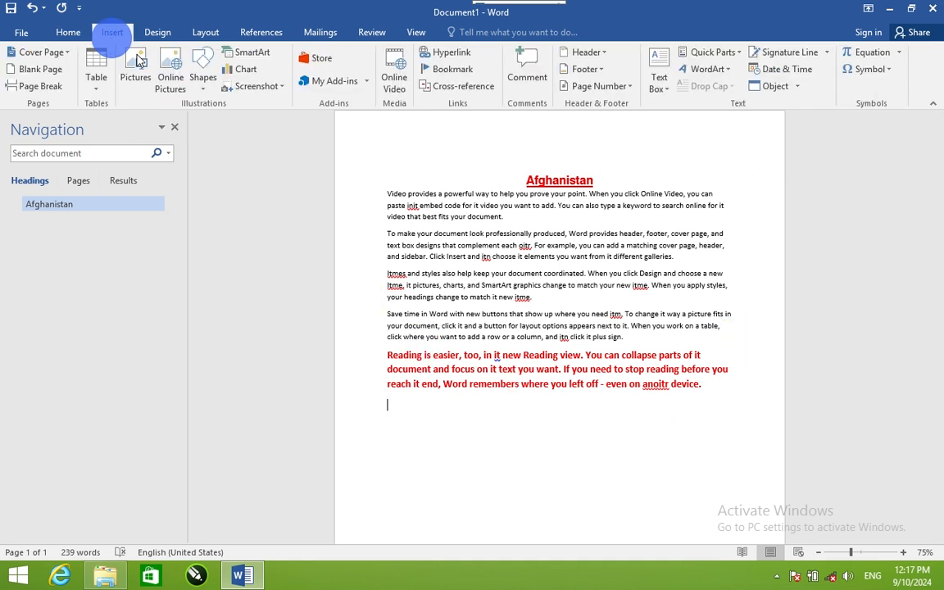
left_click(203, 77)
left_click(241, 119)
left_click_drag(373, 176, 493, 286)
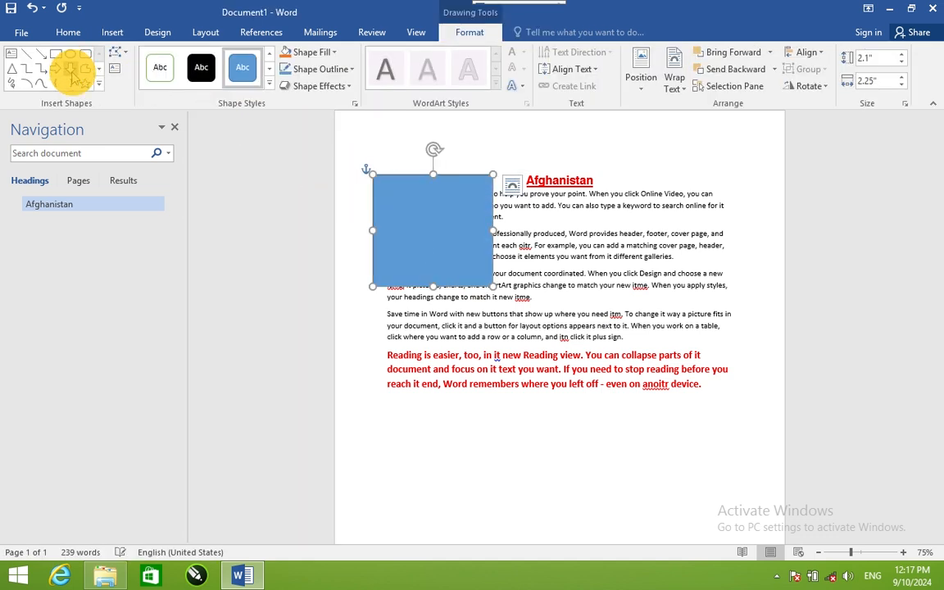
left_click(70, 68)
left_click_drag(583, 227, 697, 348)
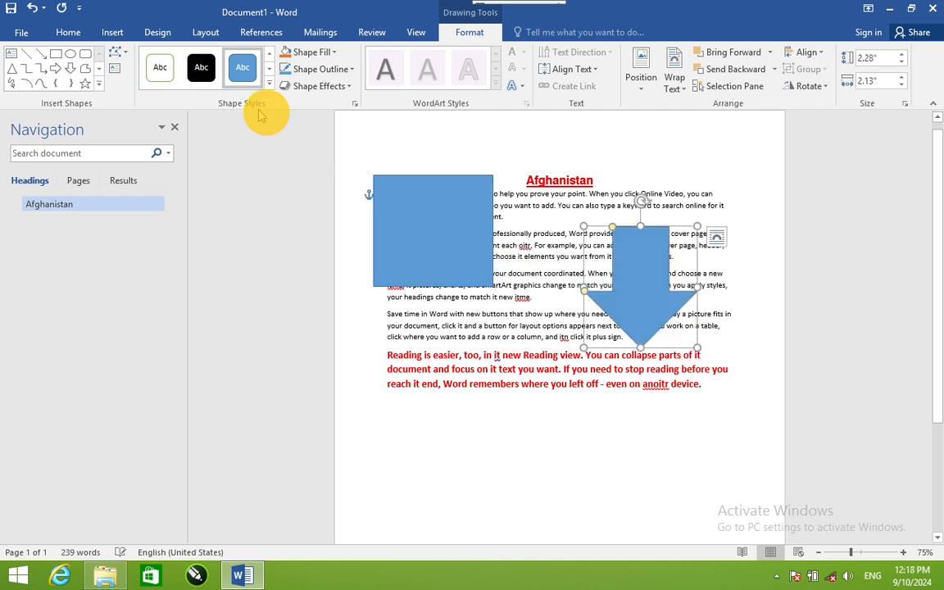
Step: Display the Selection Pane, hide all the shapes at once, and show them all again
left_click(59, 37)
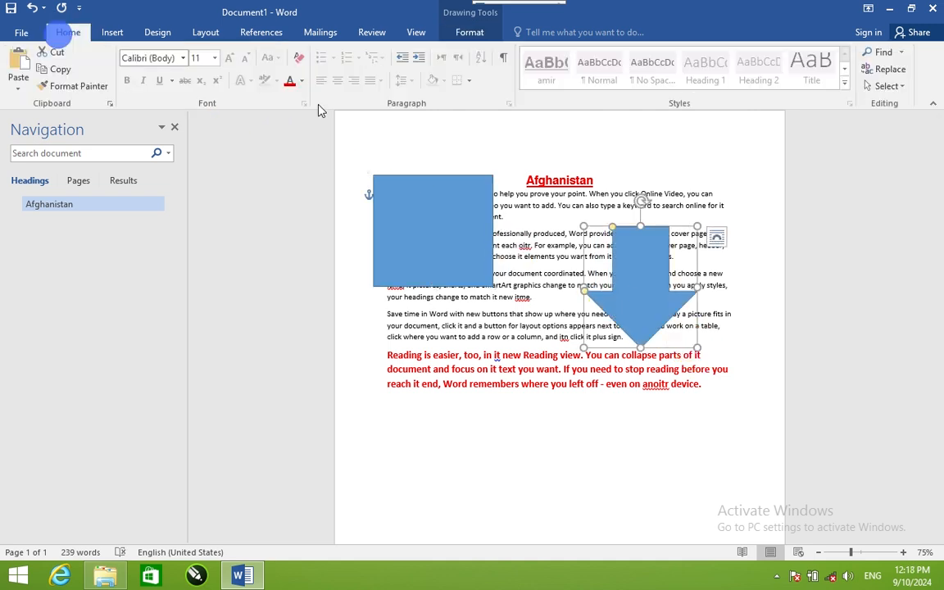
left_click(887, 86)
left_click(838, 160)
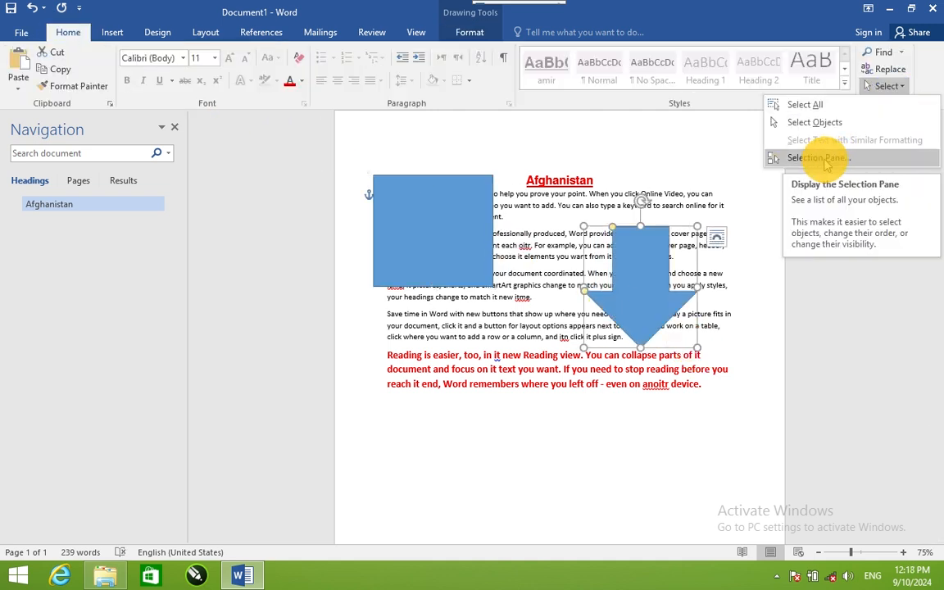
left_click(828, 160)
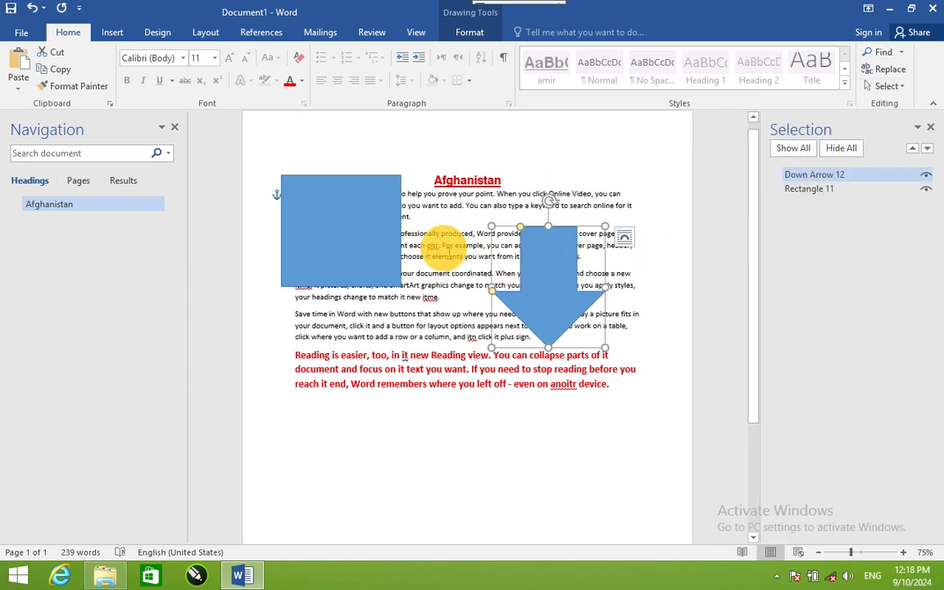
left_click(840, 148)
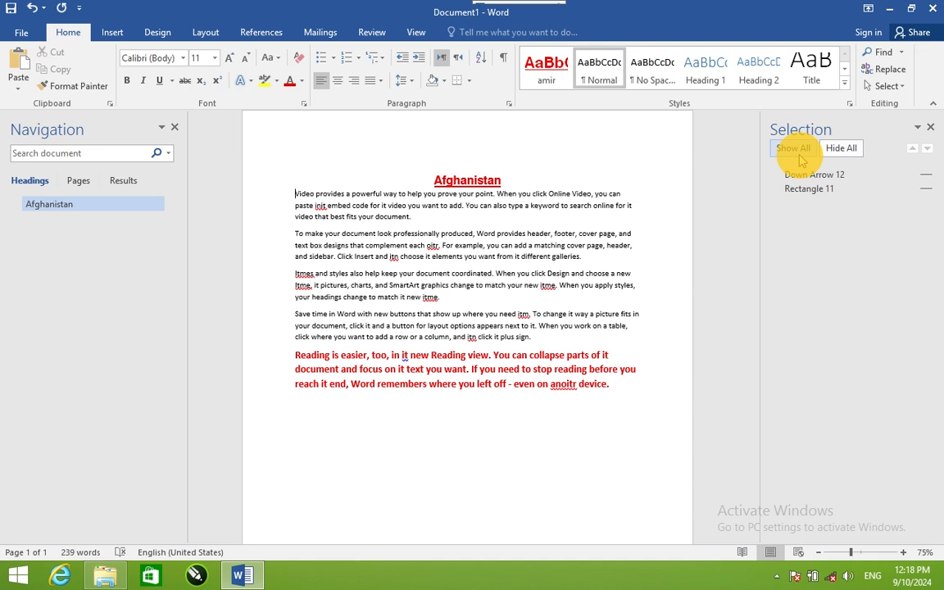
left_click(795, 151)
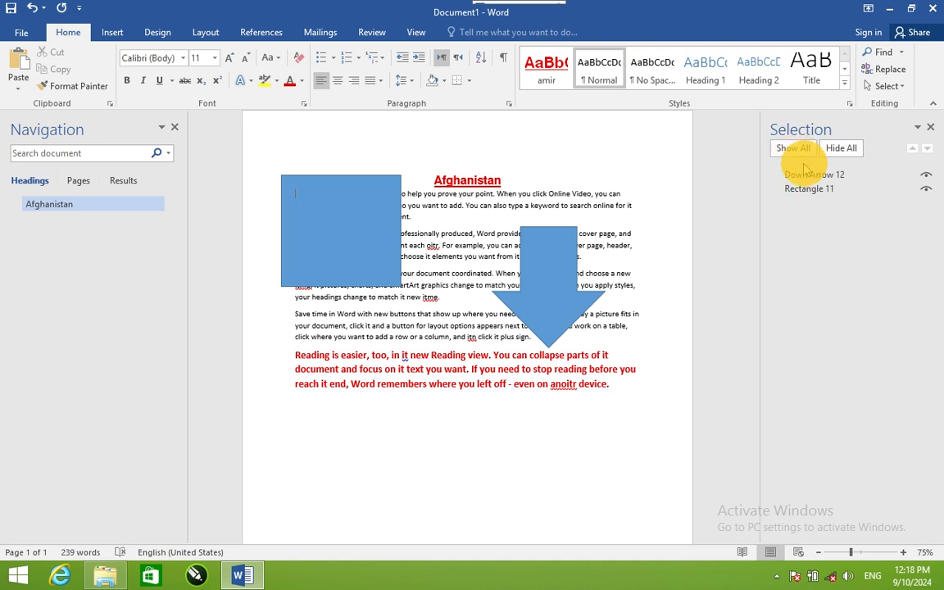
Step: Hide the down arrow and the rectangle individually, make both visible again, and close the Selection Pane
left_click(926, 175)
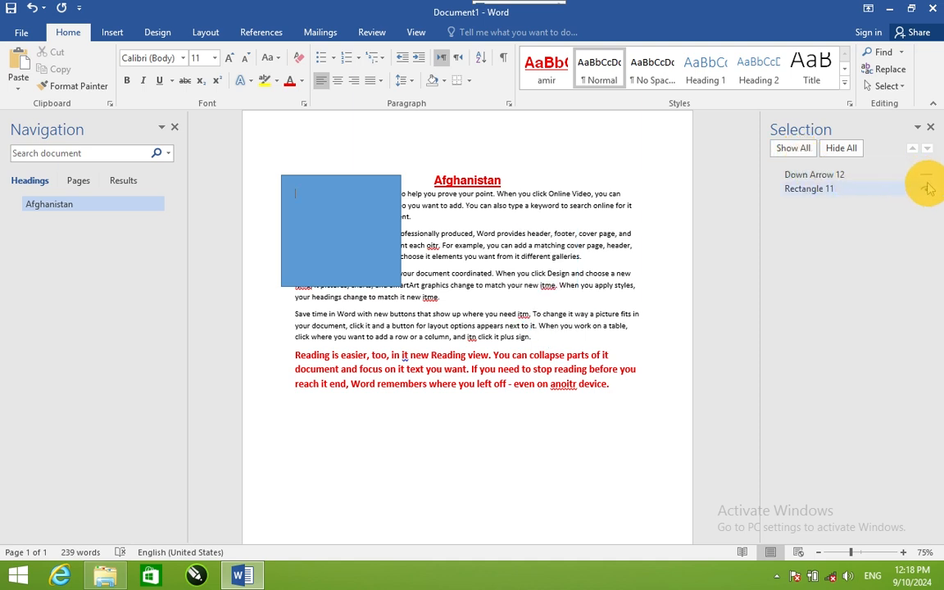
left_click(926, 189)
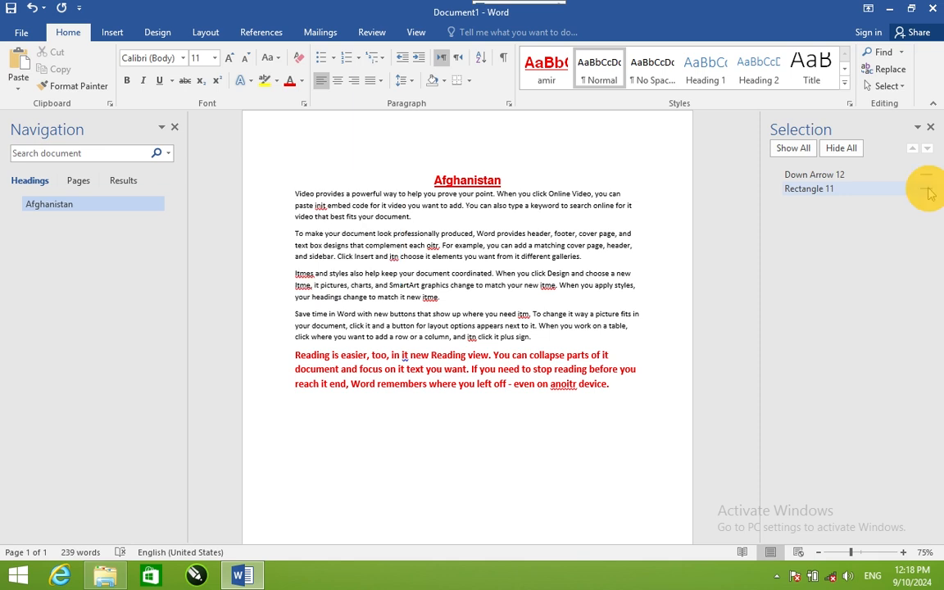
left_click(927, 188)
left_click(927, 176)
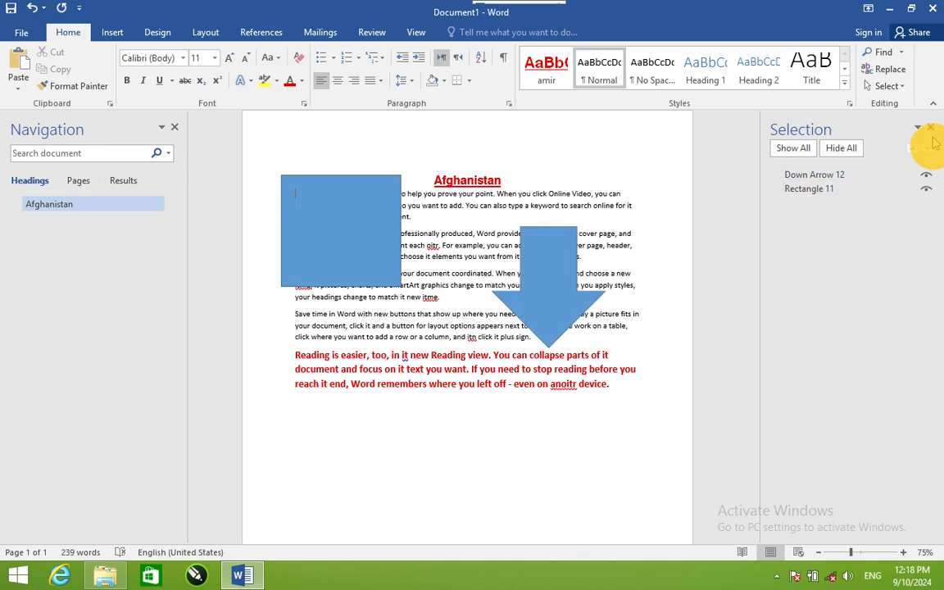
left_click(931, 129)
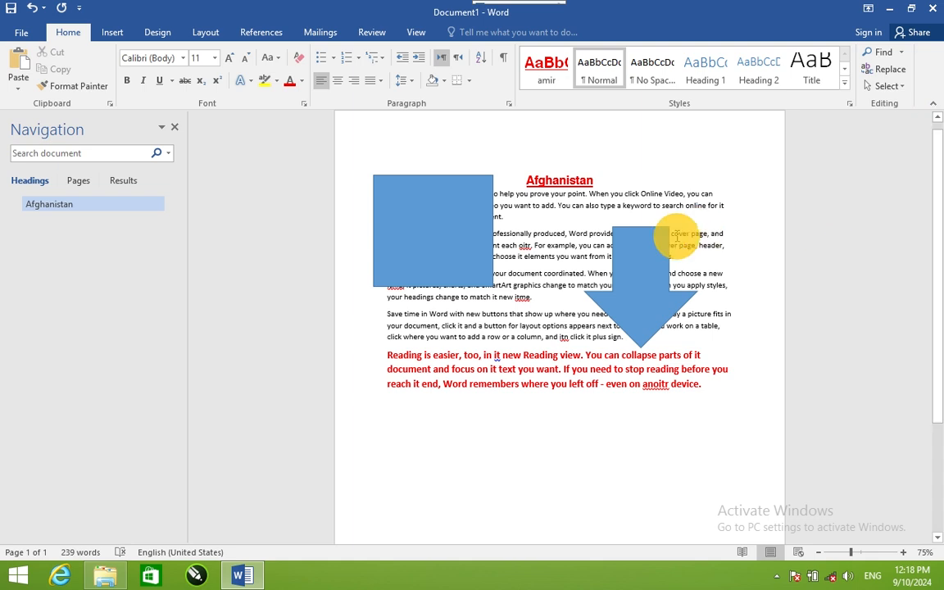